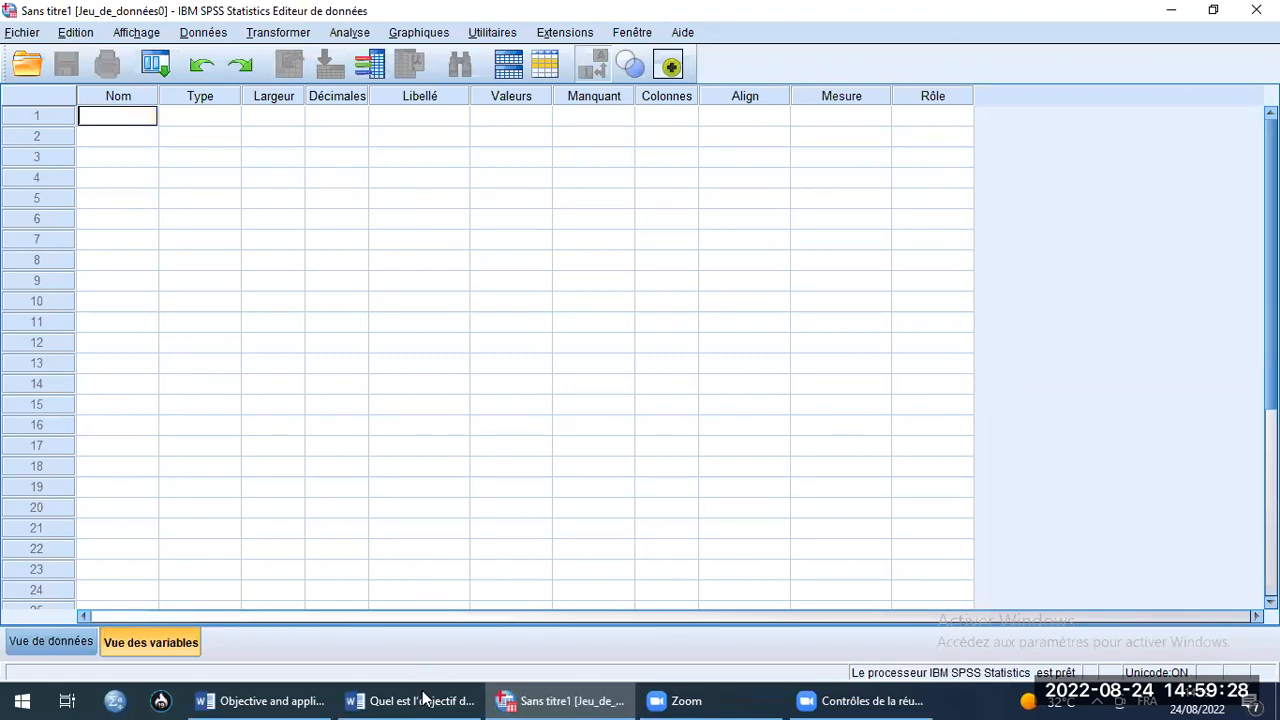
- Consult the seawater oxygen table in the Word document, and define a numeric variable Salinité with 0 decimals in SPSS Statistics
{"action": "left_click", "coordinate": [372, 700]}
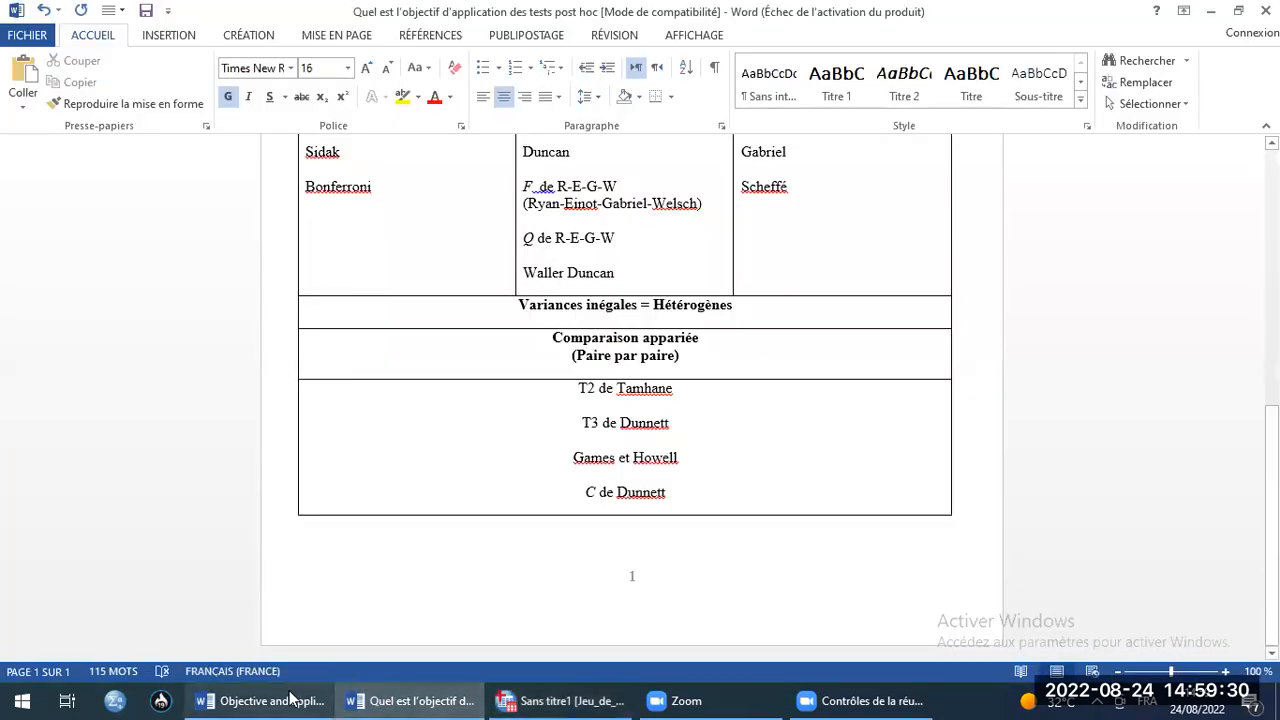
{"action": "left_click", "coordinate": [286, 700]}
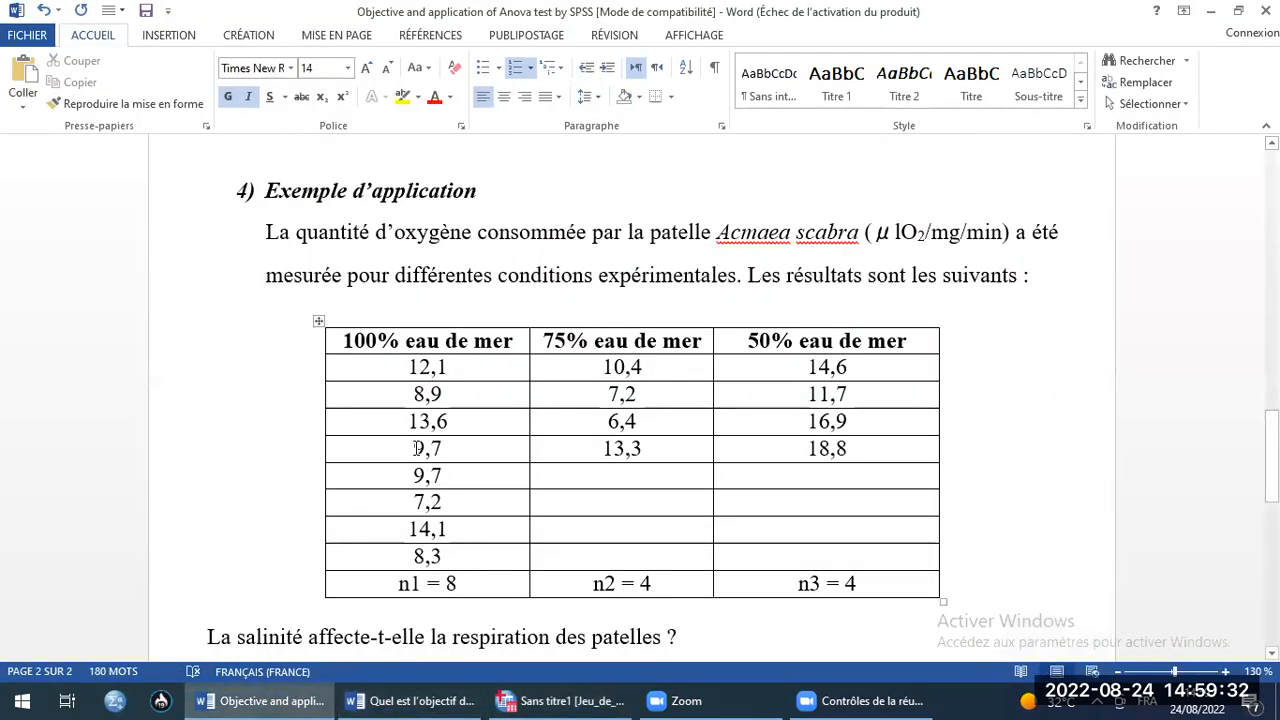
{"action": "scroll", "coordinate": [377, 562], "scroll_direction": "down", "scroll_amount": 1}
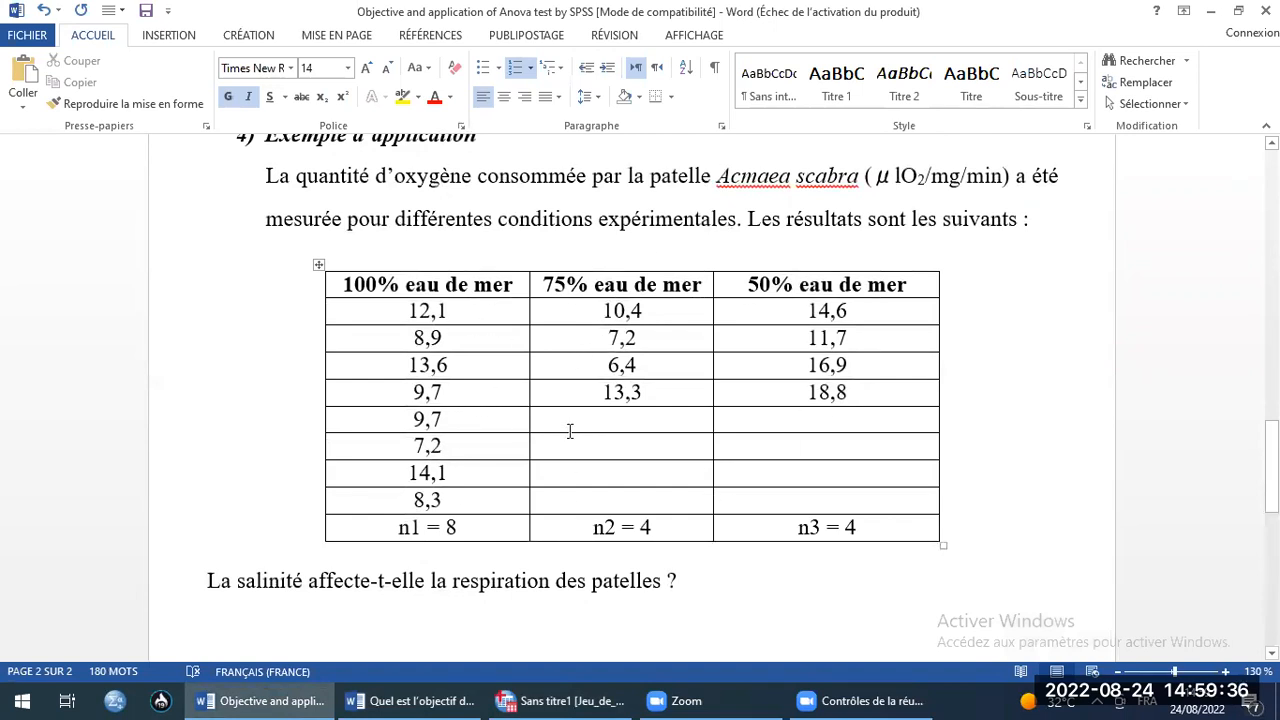
{"action": "left_click", "coordinate": [568, 700]}
{"action": "left_click", "coordinate": [116, 118]}
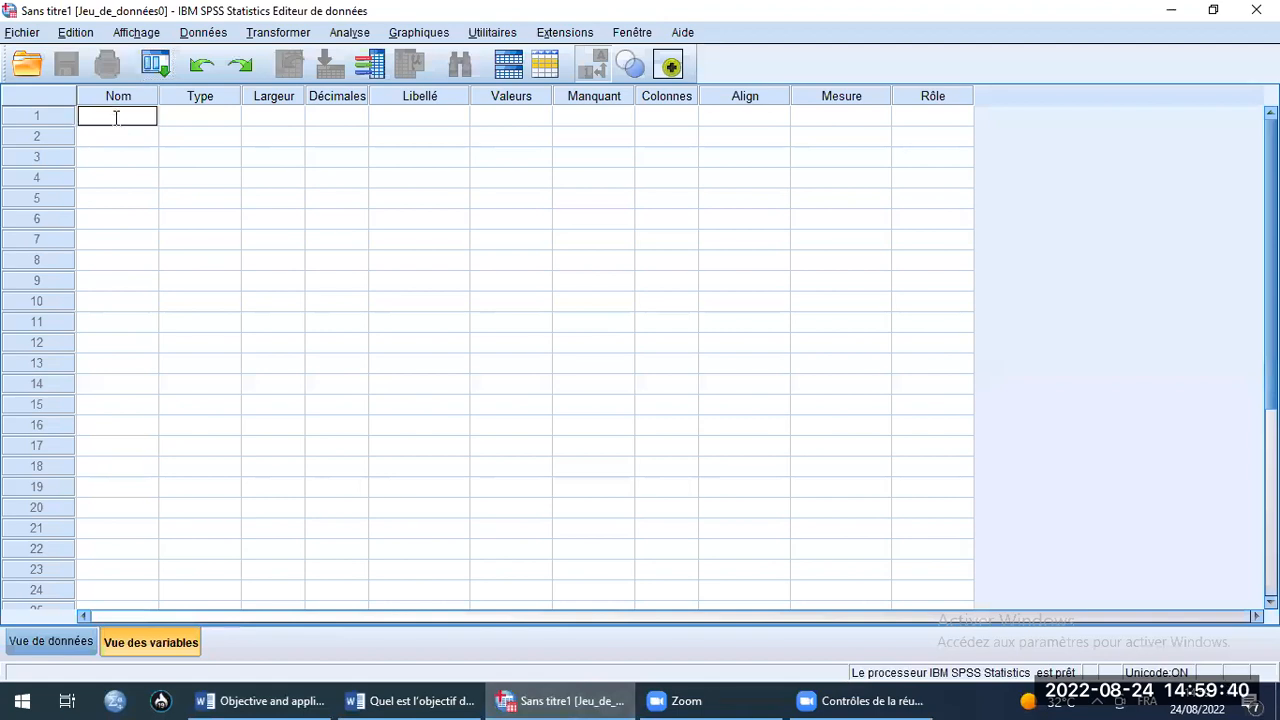
{"action": "type", "text": "Salinité"}
{"action": "left_click", "coordinate": [193, 120]}
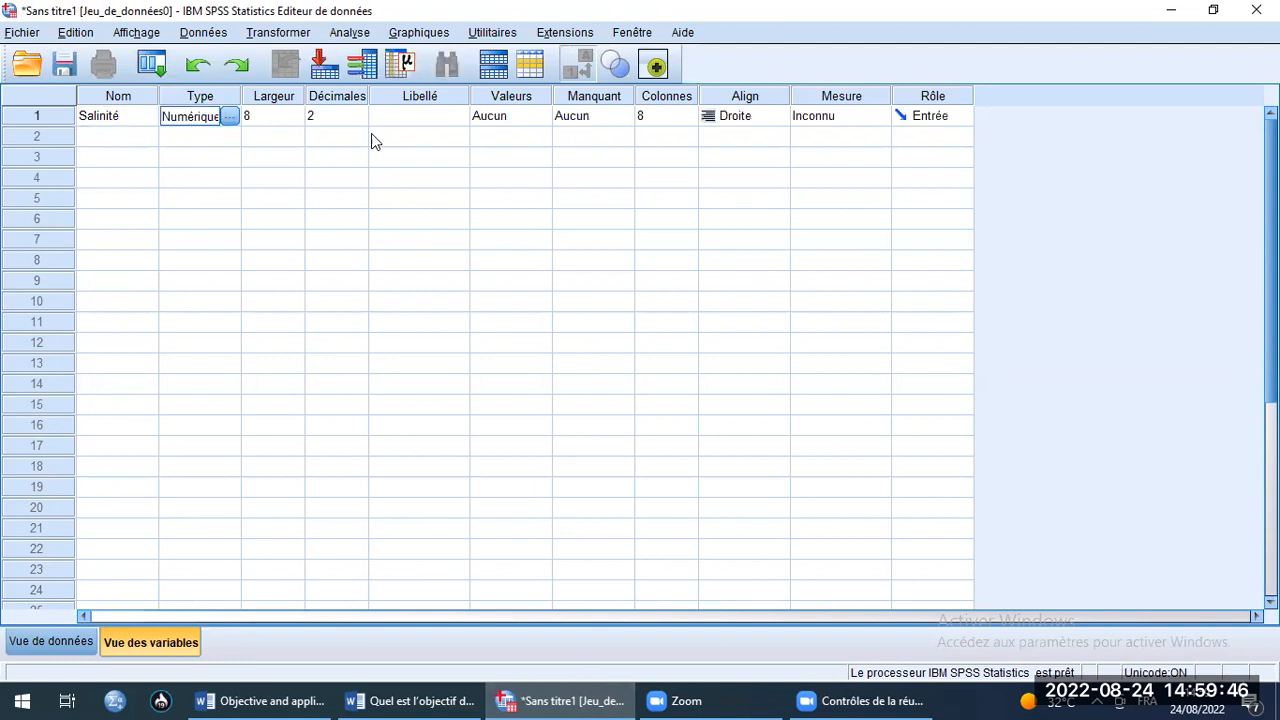
{"action": "double_click", "coordinate": [362, 120]}
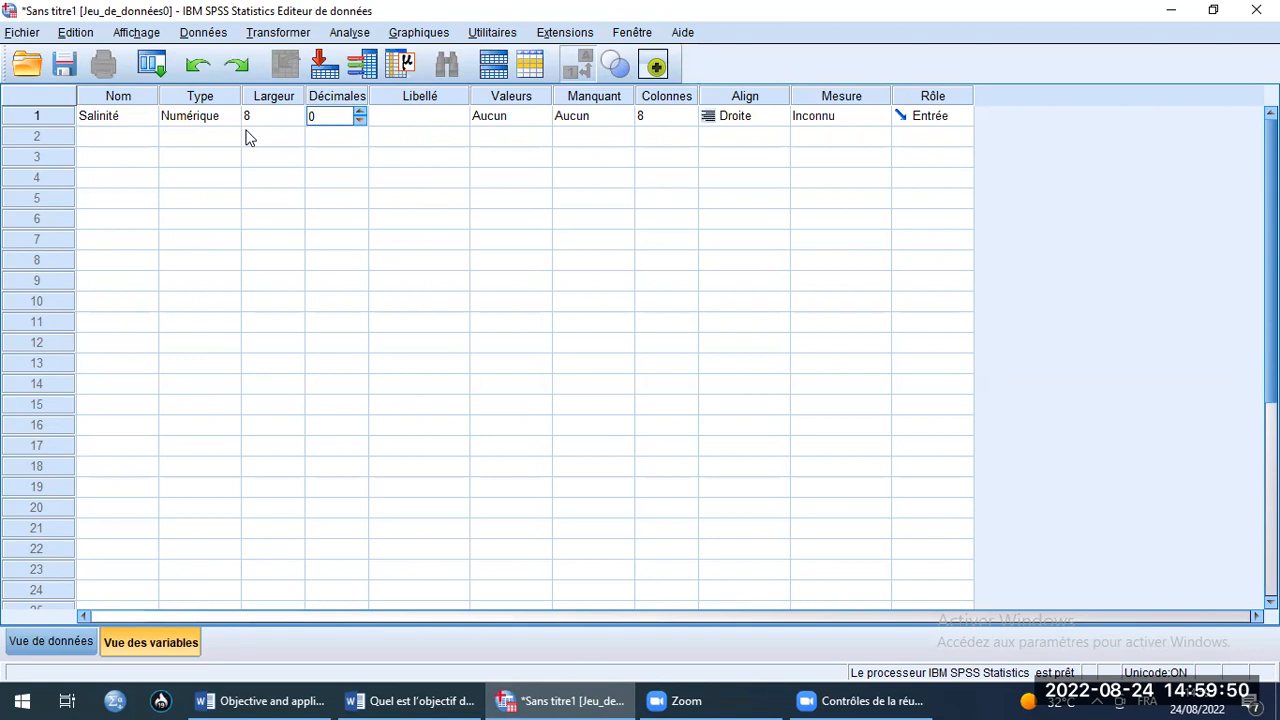
- Assign value labels to Salinité: 1 = "100% eau de mer", 2 = "75% eau de mer", 3 = "50% eau de mer"
{"action": "left_click", "coordinate": [533, 121]}
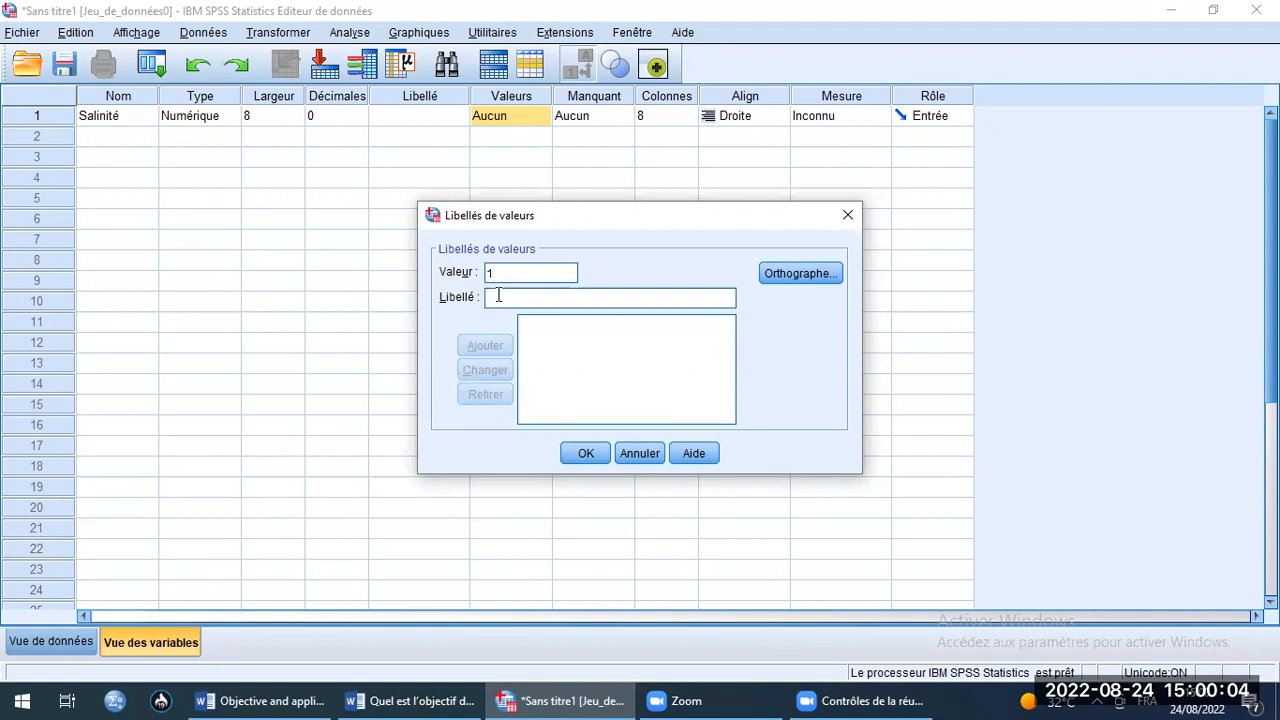
{"action": "type", "text": "100%"}
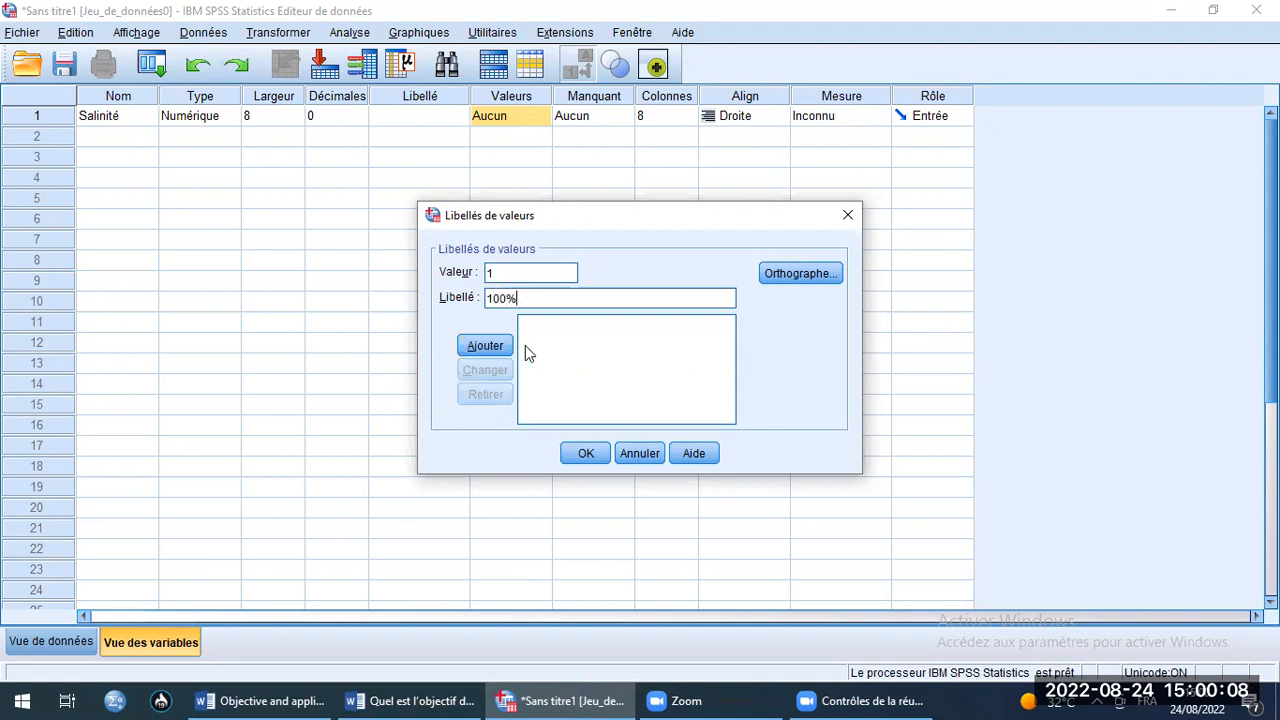
{"action": "type", "text": " eau de mer"}
{"action": "left_click", "coordinate": [487, 347]}
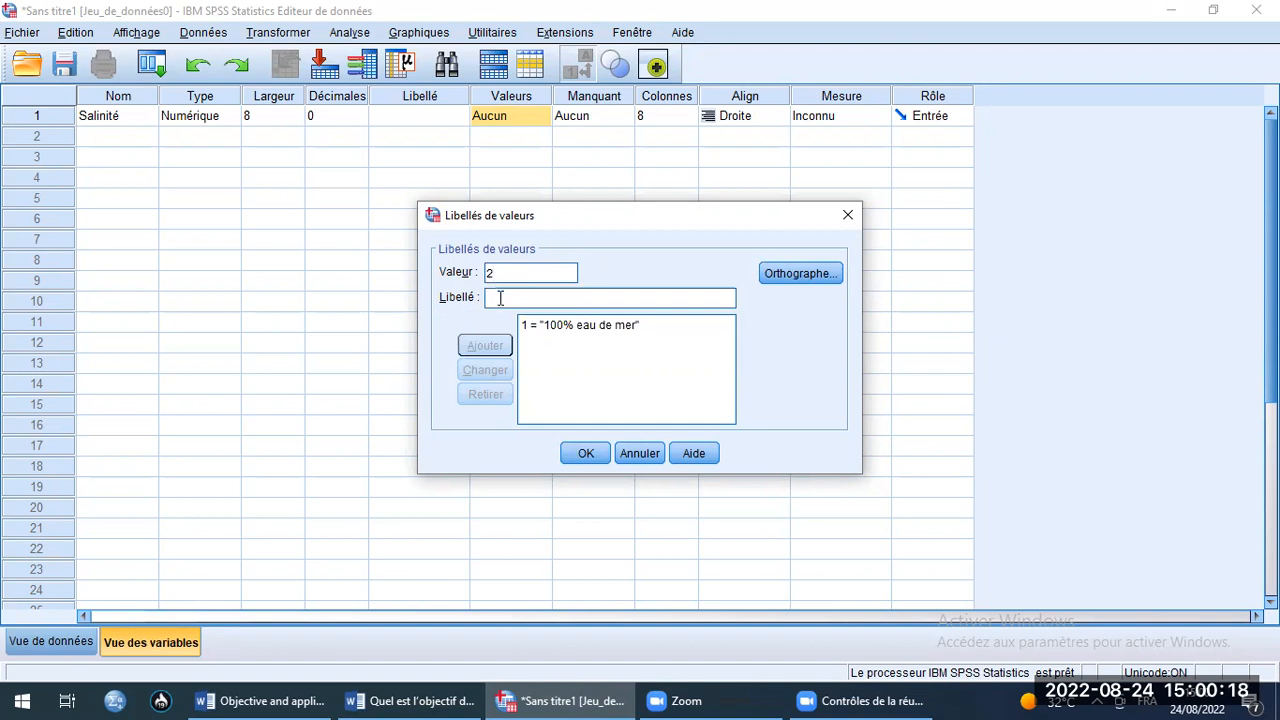
{"action": "type", "text": "75%"}
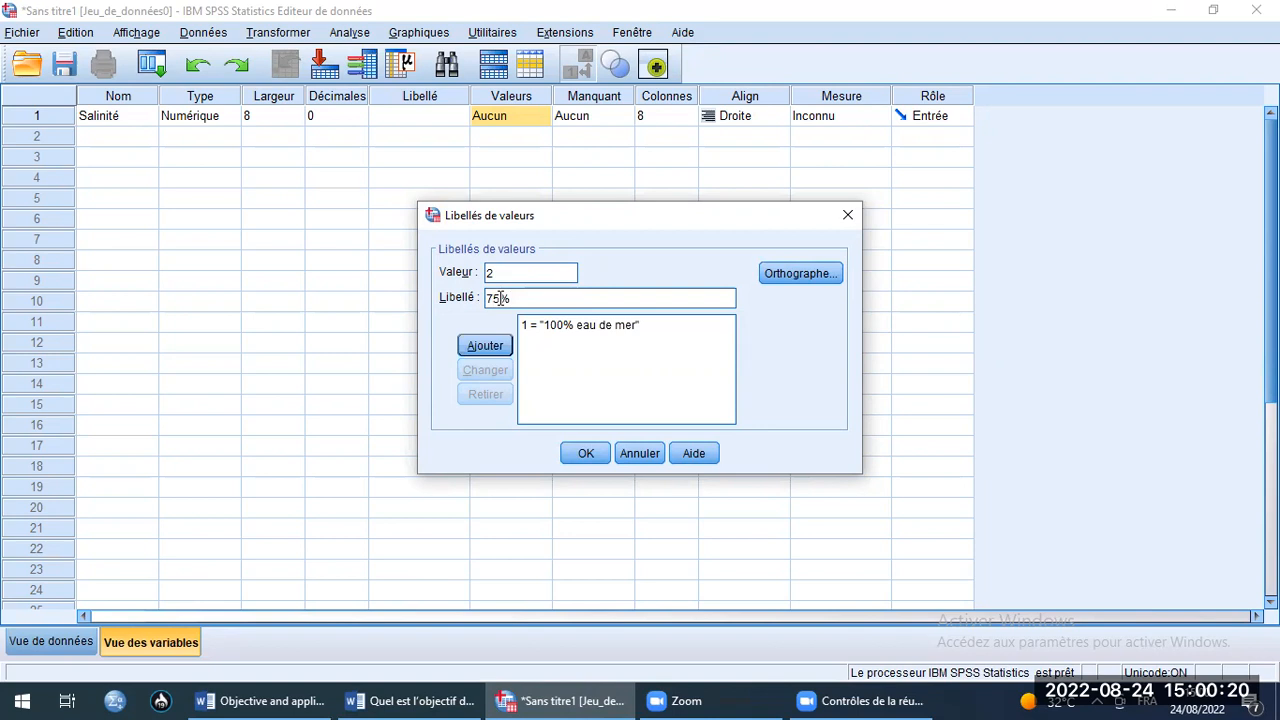
{"action": "type", "text": " eau de mer"}
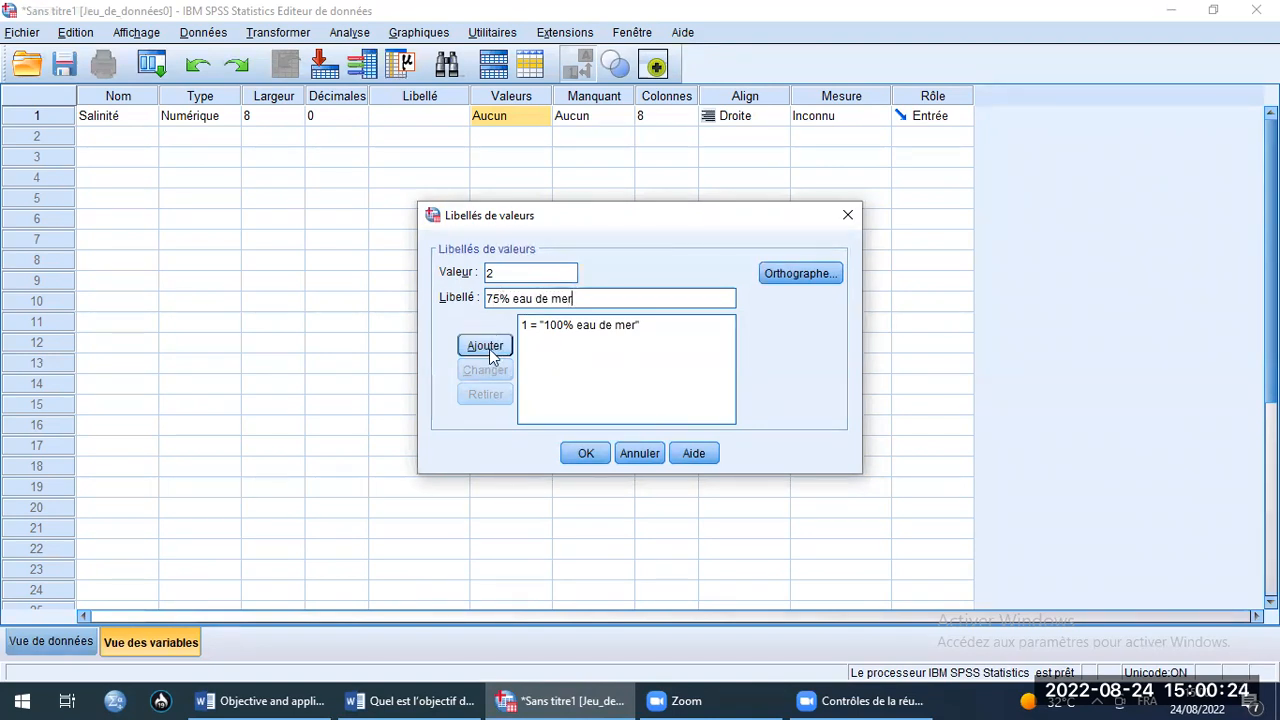
{"action": "left_click", "coordinate": [487, 350]}
{"action": "left_click", "coordinate": [515, 297]}
{"action": "type", "text": "50"}
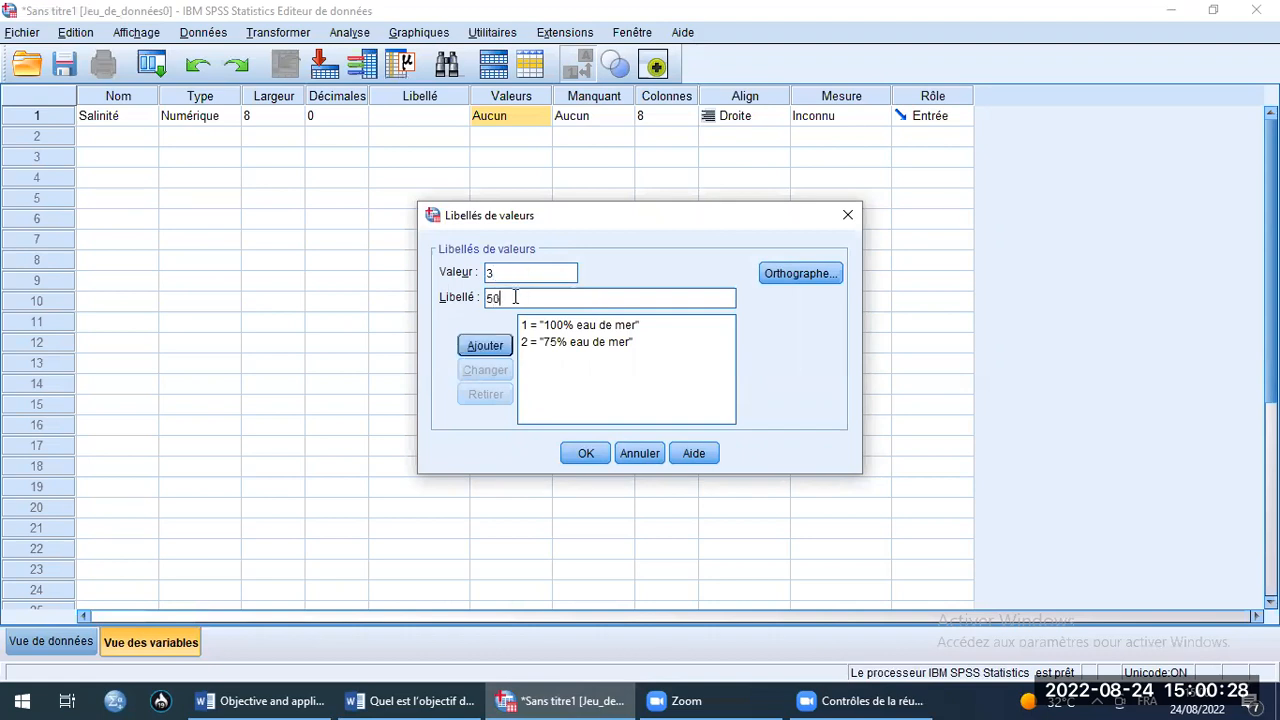
{"action": "type", "text": "% eau de mer"}
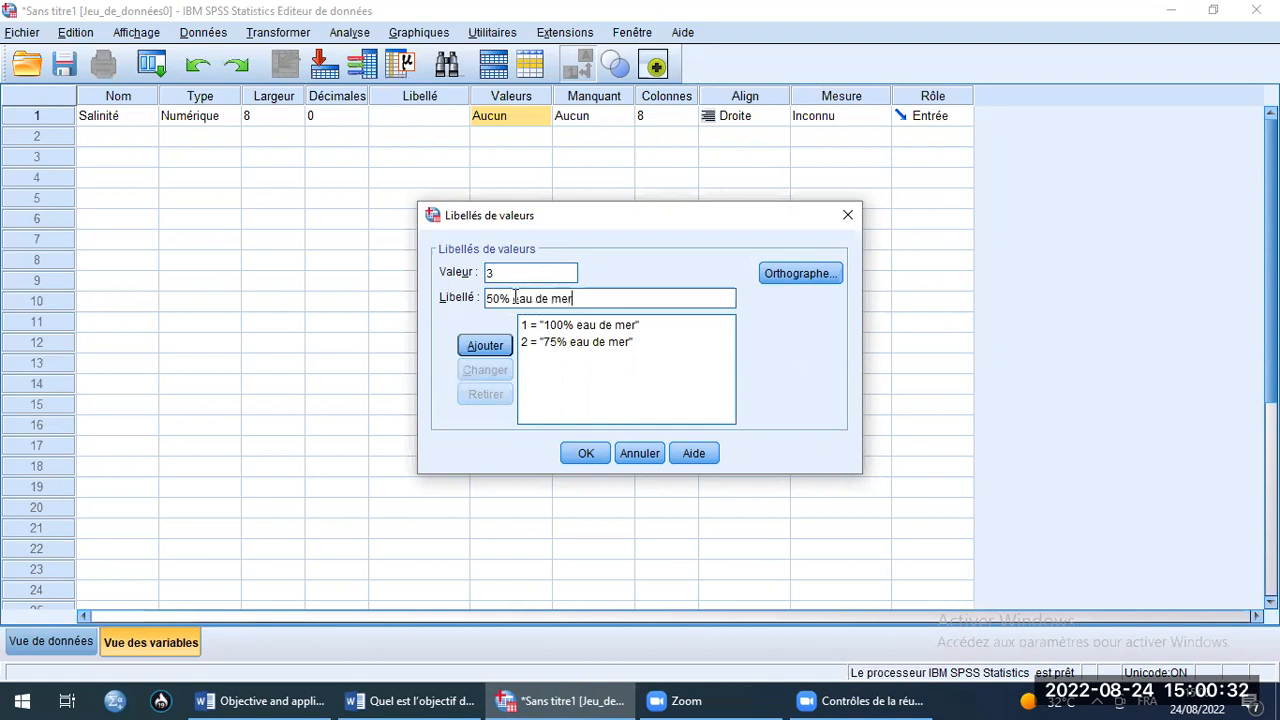
{"action": "left_click", "coordinate": [506, 345]}
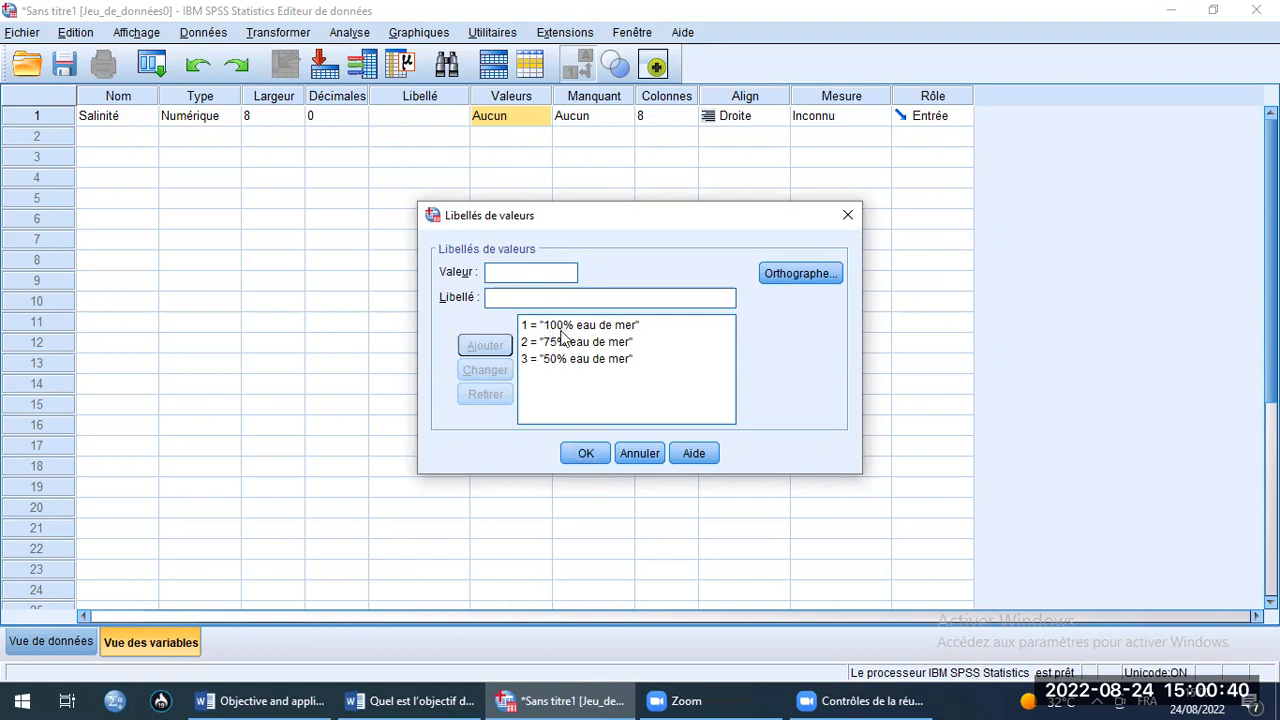
{"action": "left_click", "coordinate": [585, 455]}
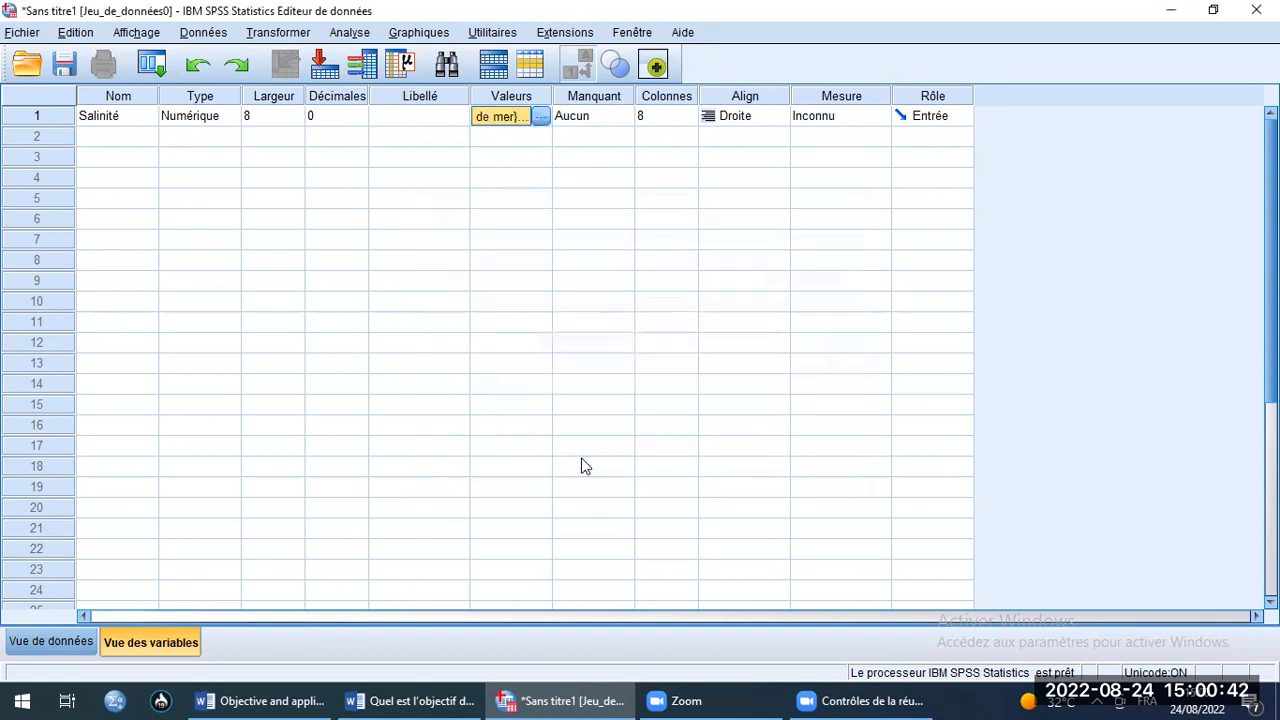
- Define a second numeric variable O2 with 1 decimal, checking the precision of the measurements in the Word table
{"action": "left_click", "coordinate": [113, 138]}
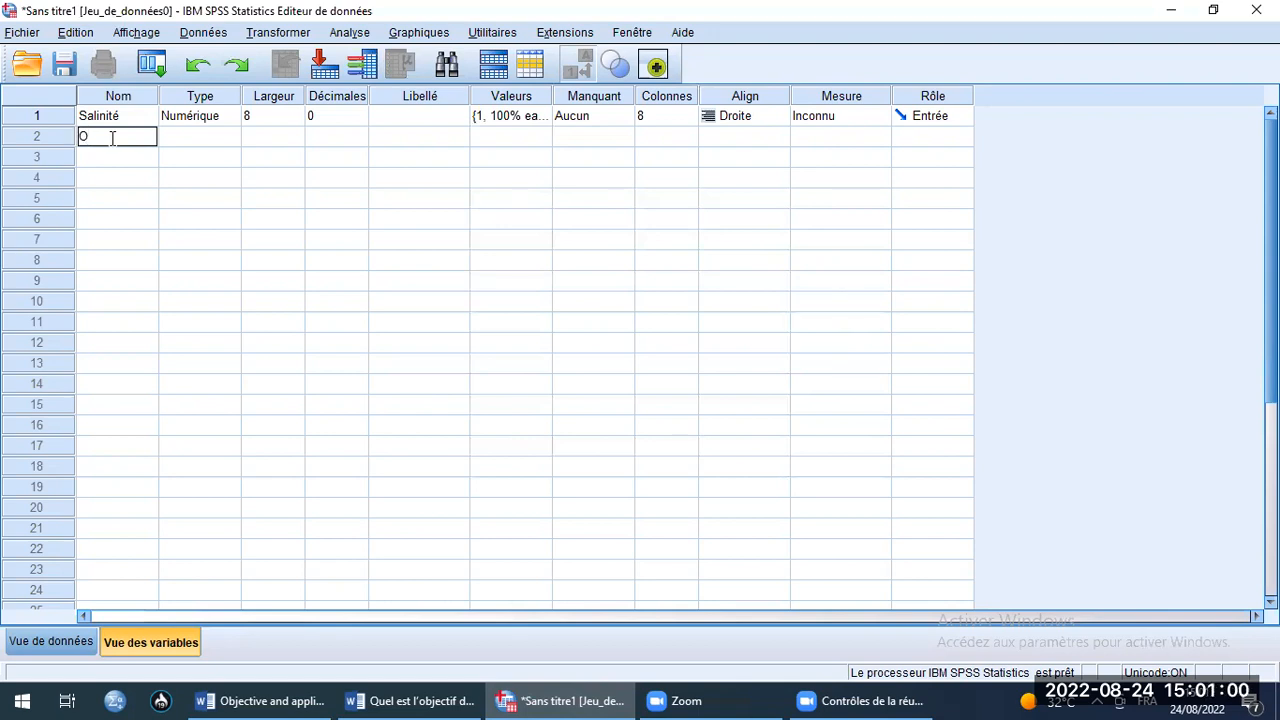
{"action": "left_click", "coordinate": [220, 140]}
{"action": "left_click", "coordinate": [234, 137]}
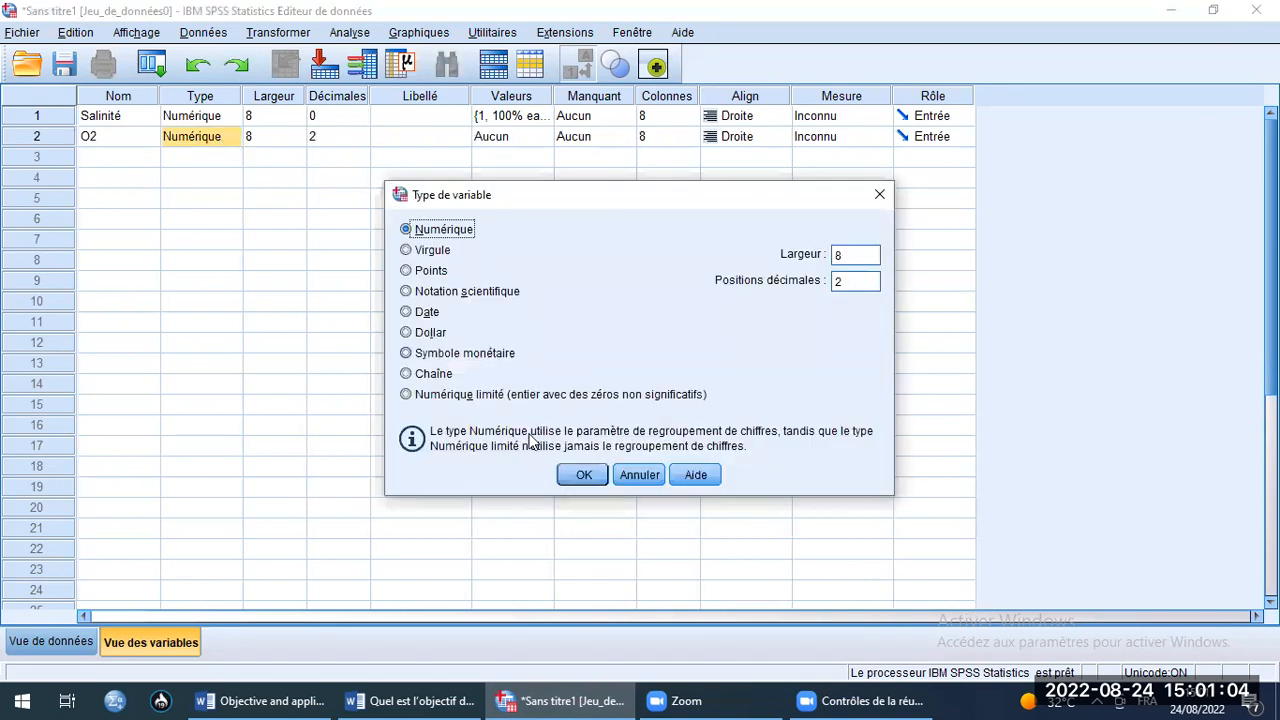
{"action": "left_click", "coordinate": [580, 475]}
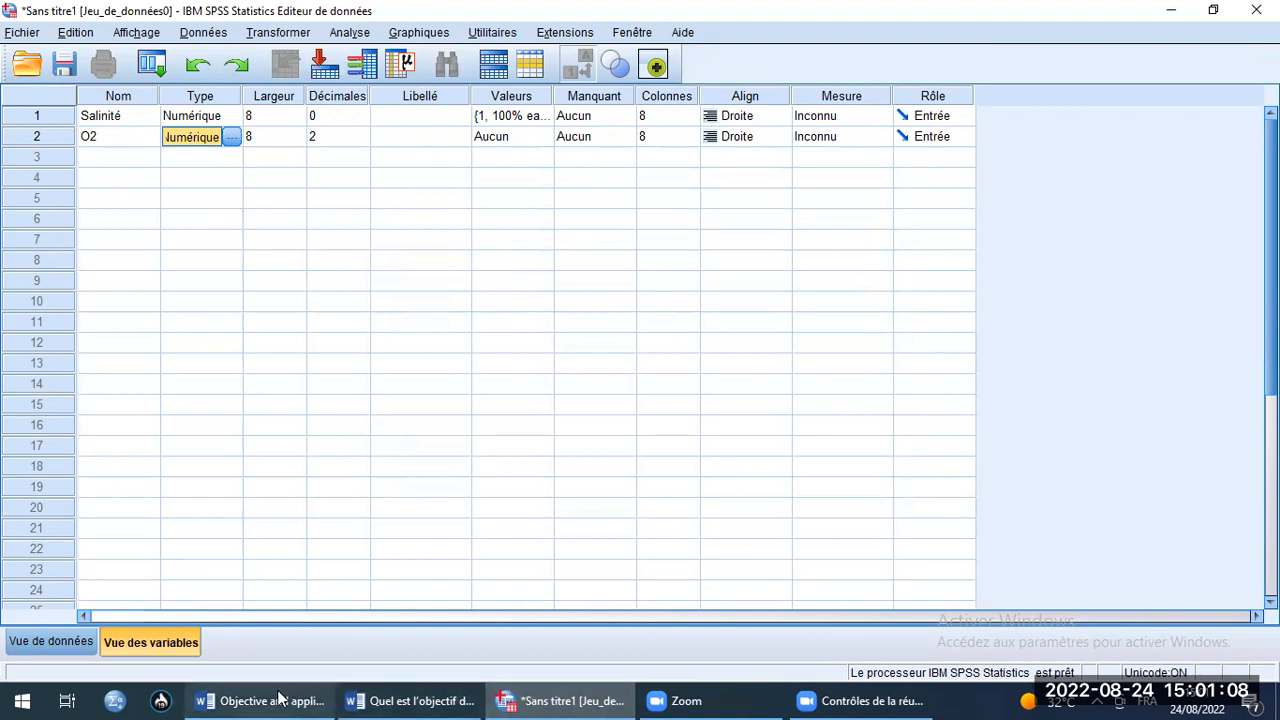
{"action": "left_click", "coordinate": [320, 700]}
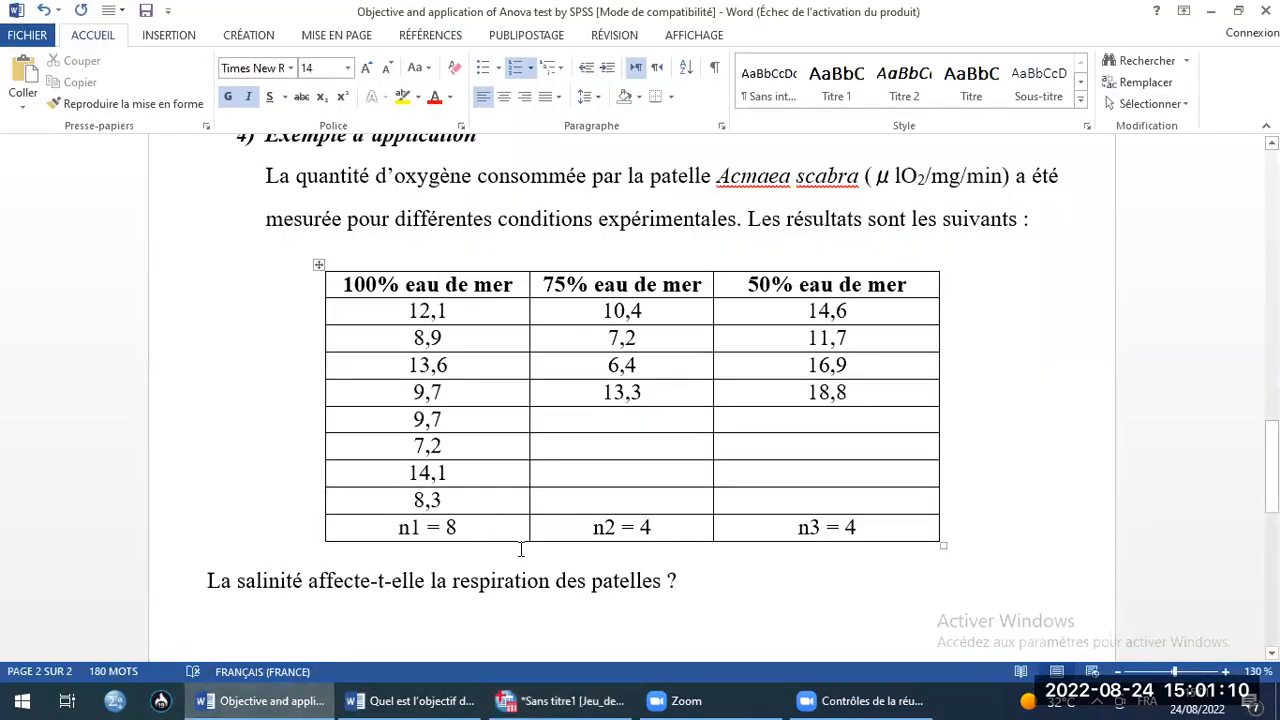
{"action": "left_click", "coordinate": [560, 700]}
{"action": "left_click", "coordinate": [366, 143]}
{"action": "left_click", "coordinate": [366, 143]}
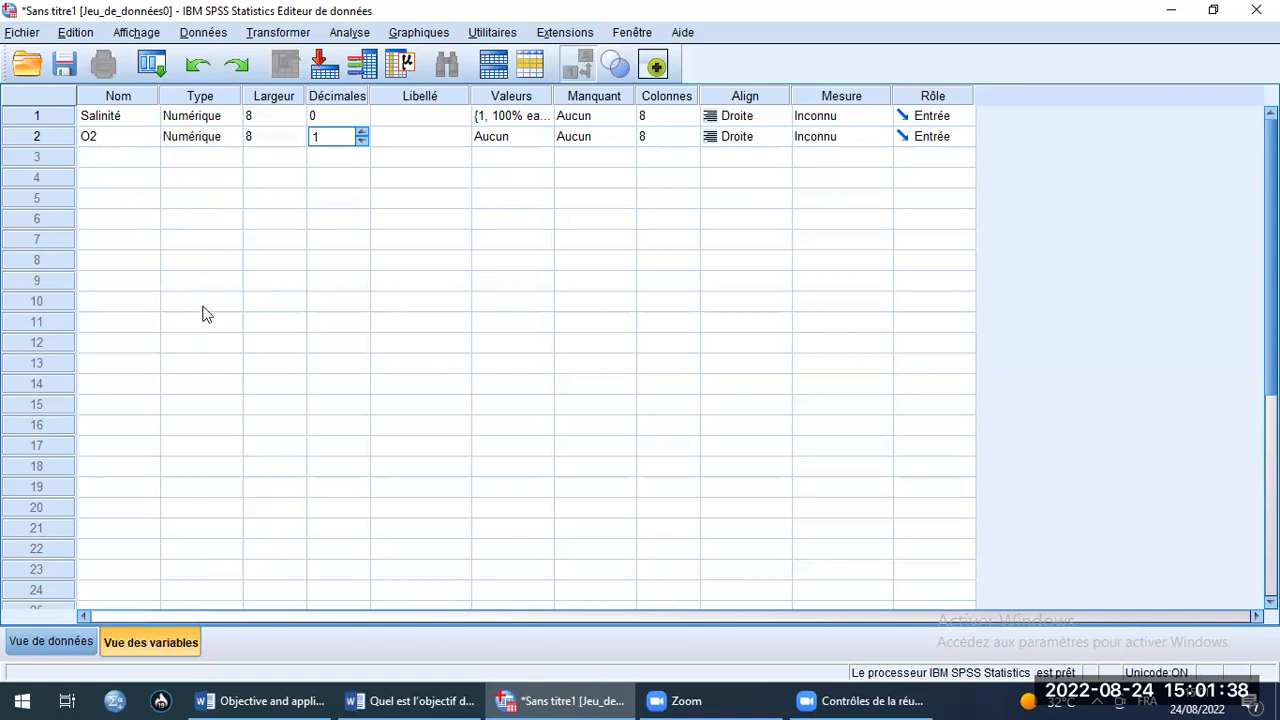
- In the data view, show numeric codes instead of value labels and enter 1 as the first Salinité value
{"action": "left_click", "coordinate": [49, 641]}
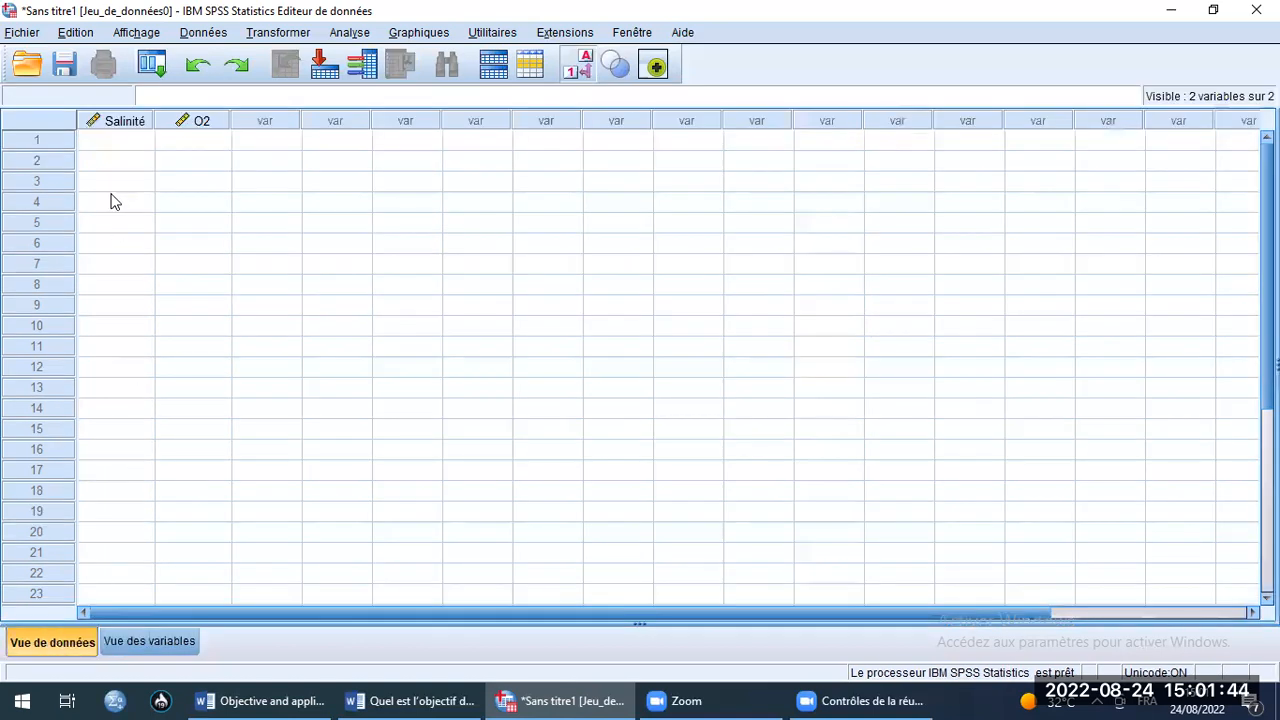
{"action": "left_click", "coordinate": [115, 146]}
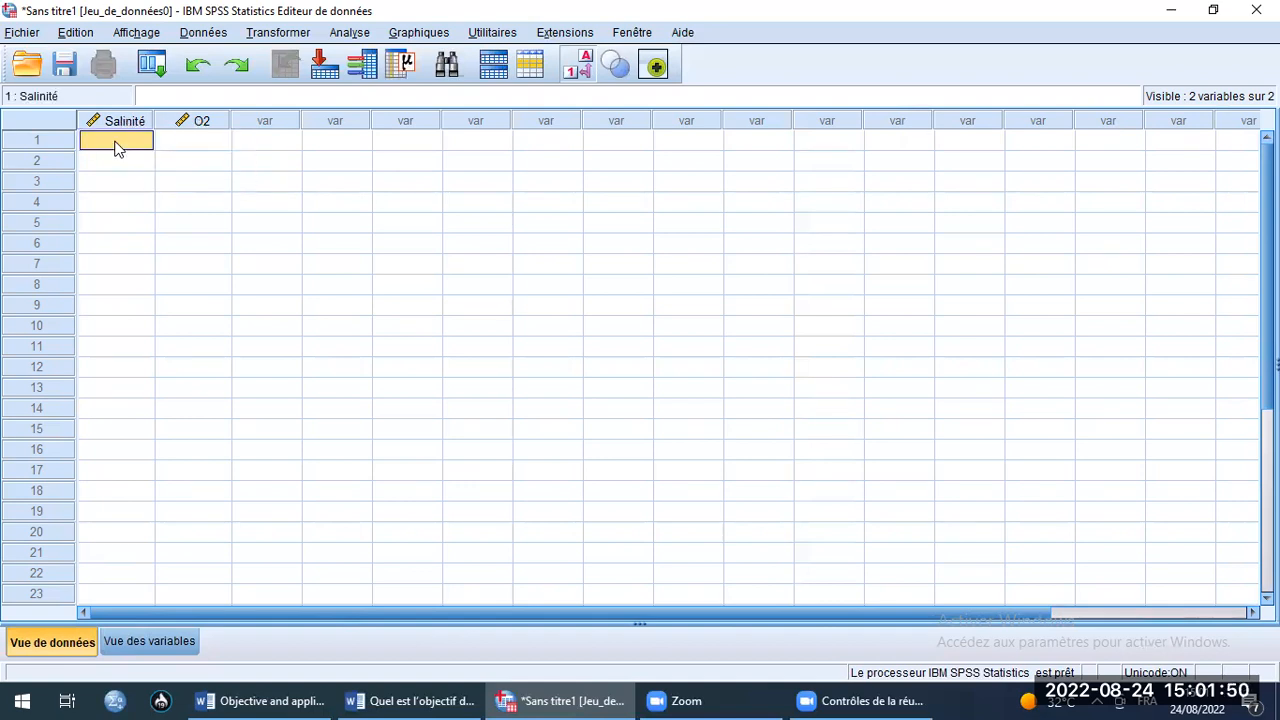
{"action": "left_click", "coordinate": [403, 700]}
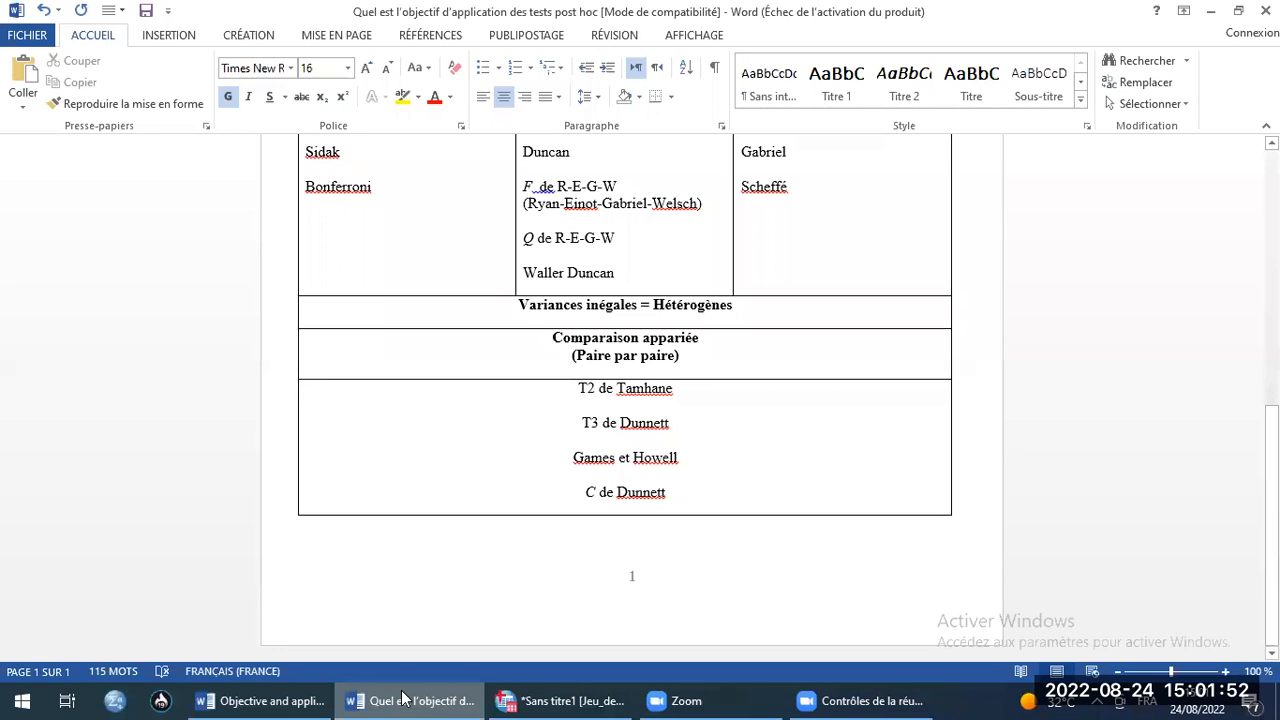
{"action": "left_click", "coordinate": [260, 700]}
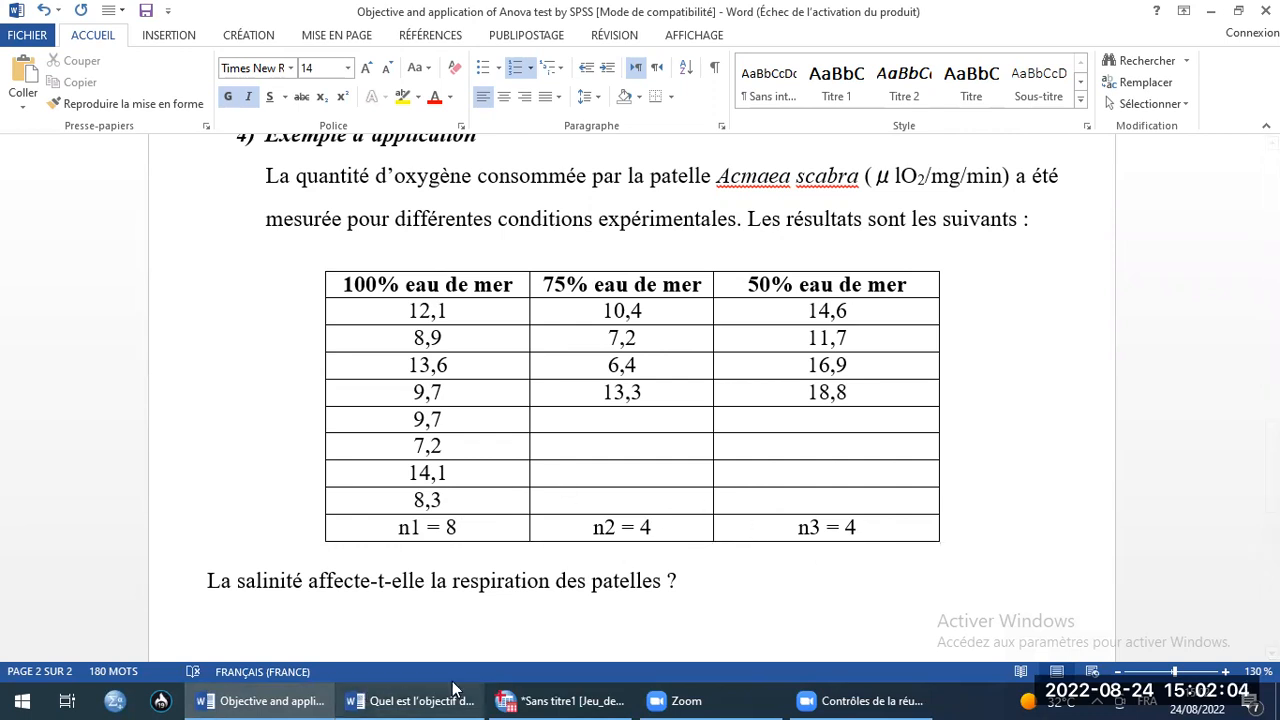
{"action": "left_click", "coordinate": [560, 700]}
{"action": "left_click", "coordinate": [147, 145]}
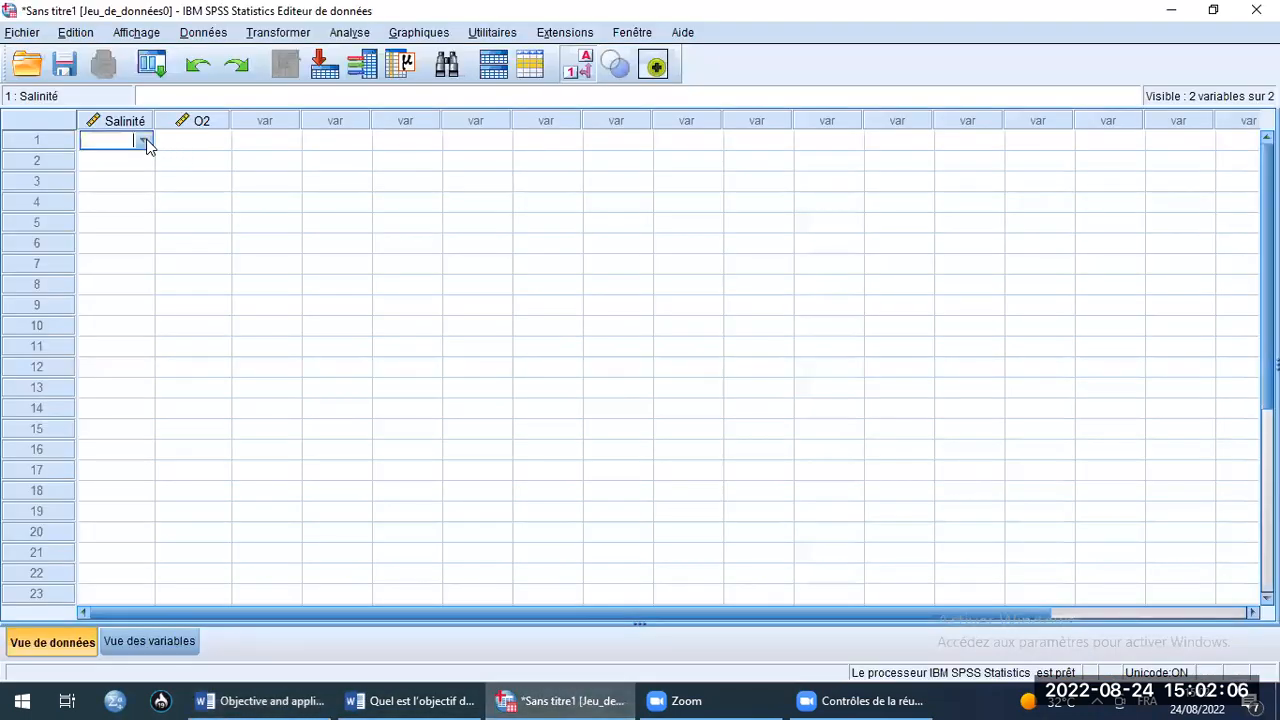
{"action": "left_click", "coordinate": [572, 67]}
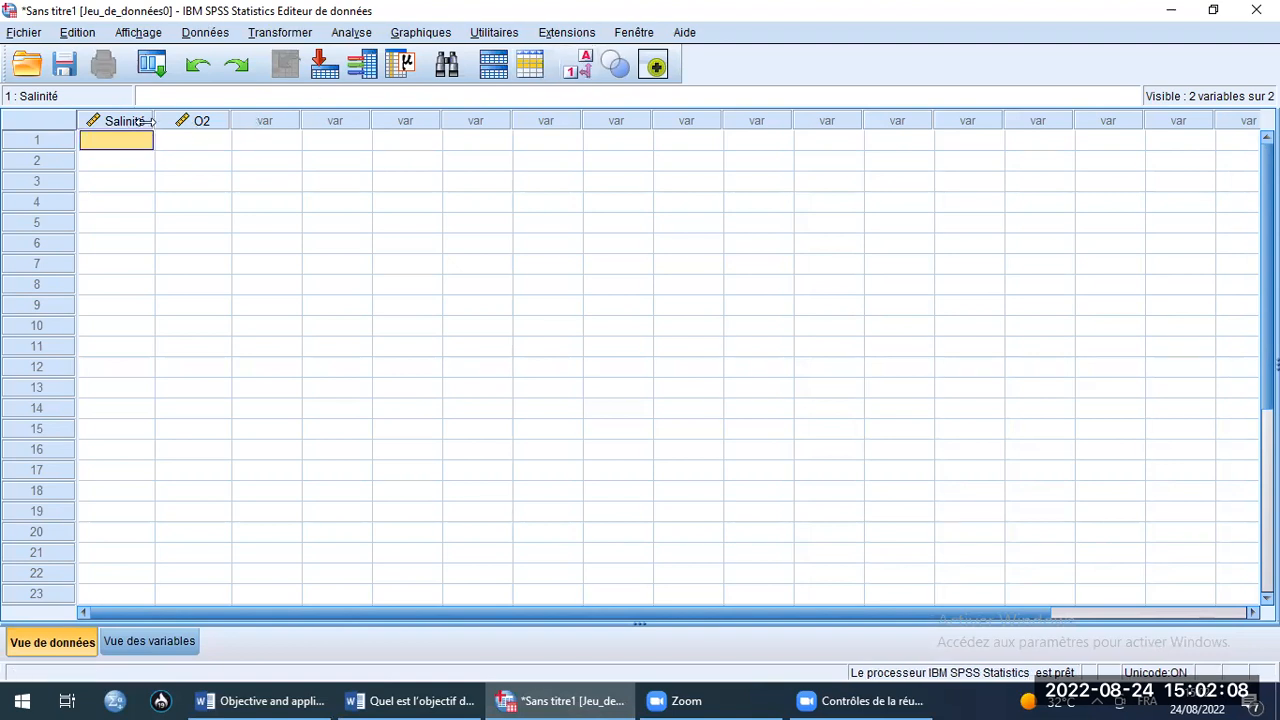
{"action": "type", "text": "1"}
{"action": "key", "text": "Return"}
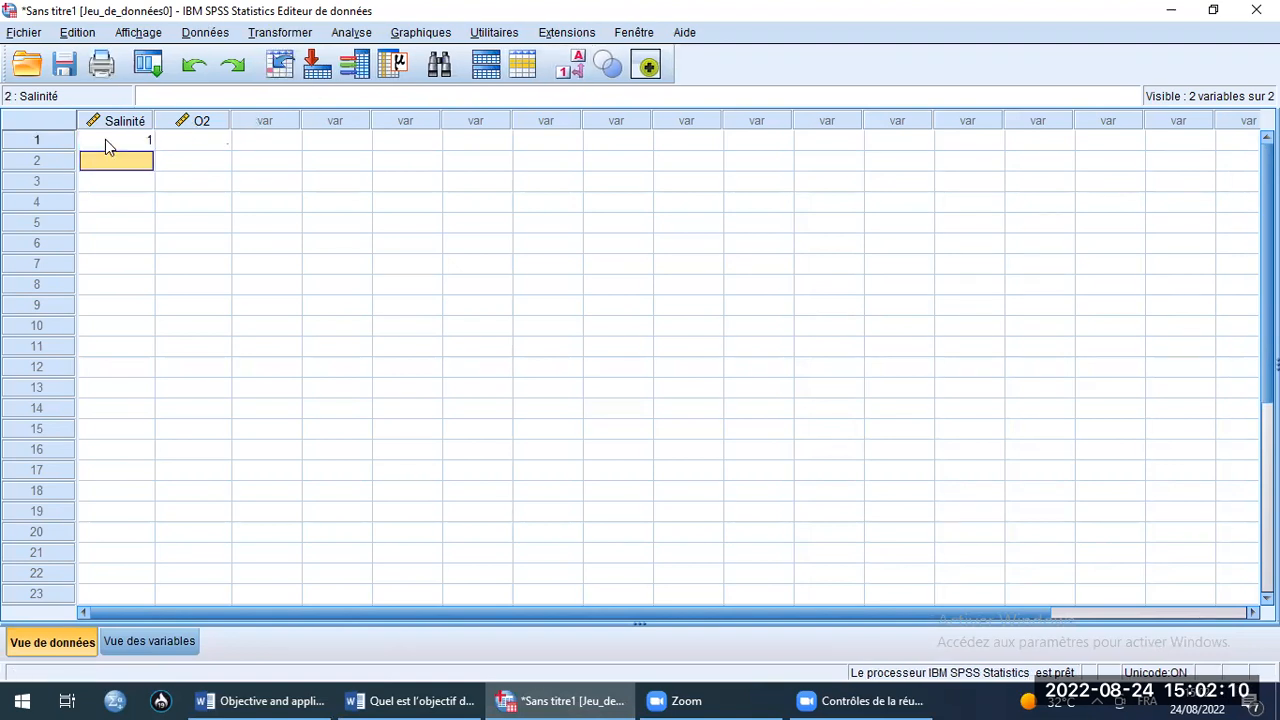
- Copy the Salinité value from row 1 into rows 2 to 8
{"action": "left_click", "coordinate": [105, 141]}
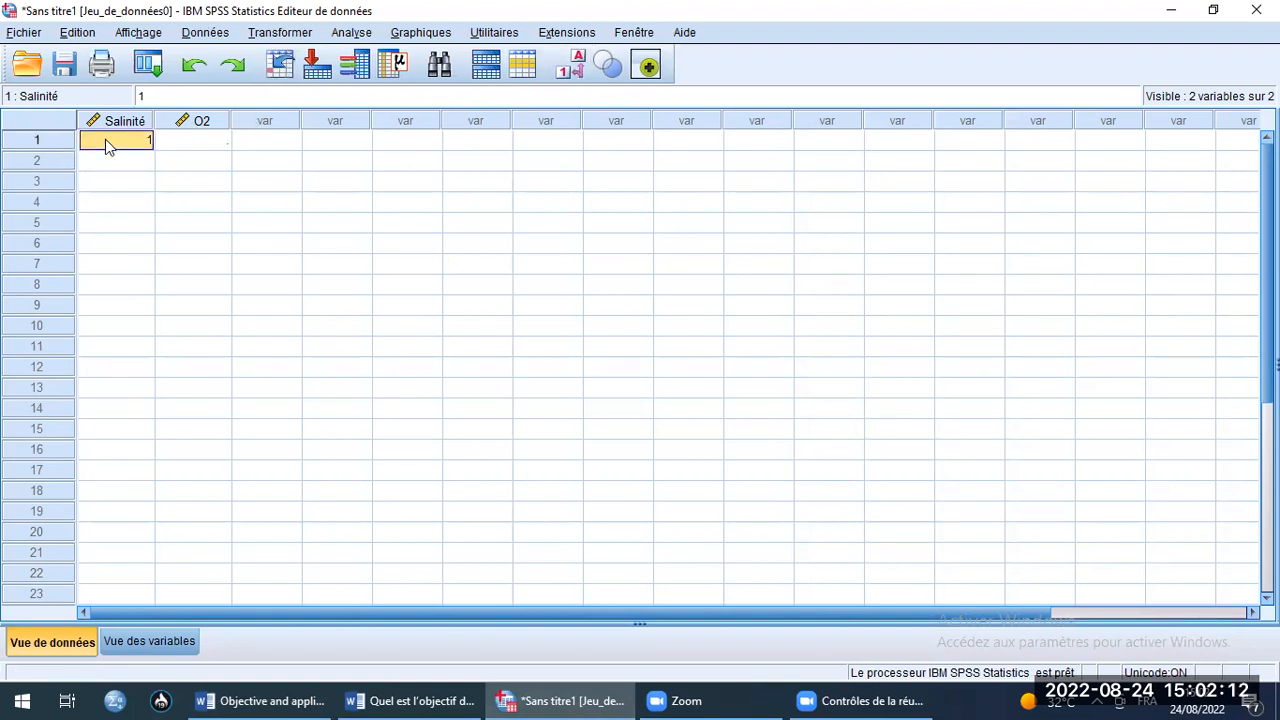
{"action": "right_click", "coordinate": [107, 142]}
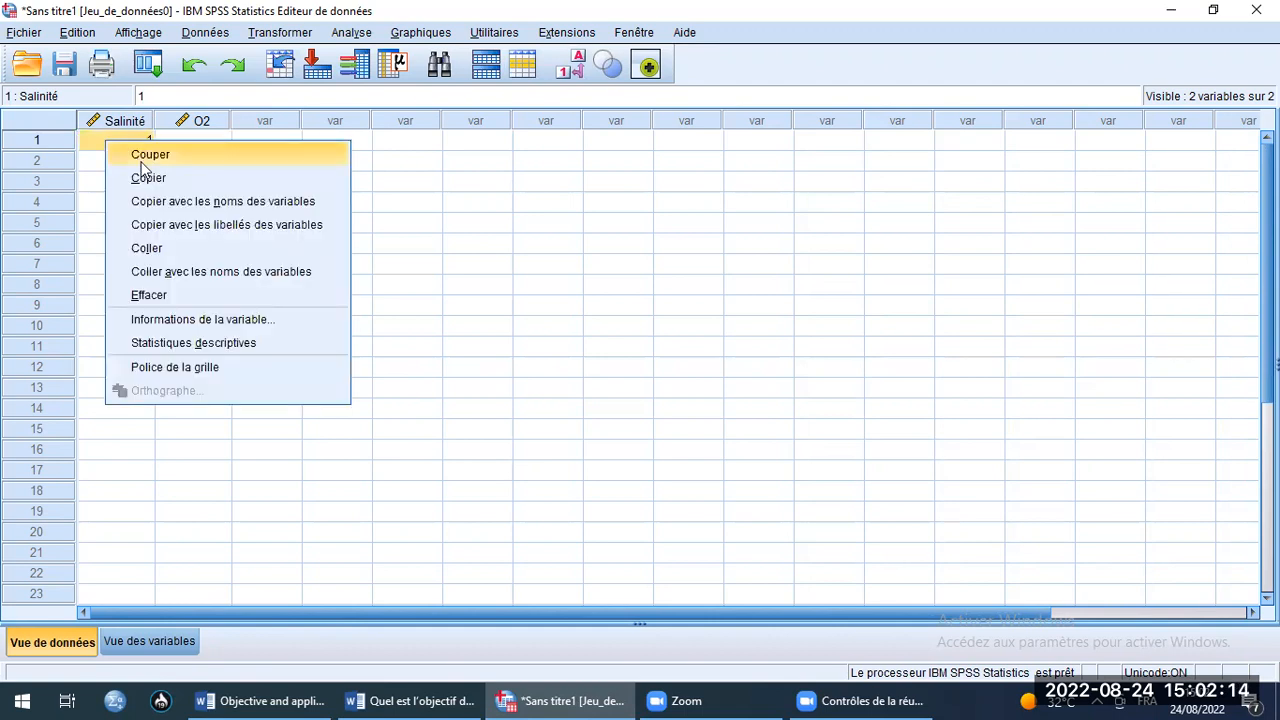
{"action": "left_click", "coordinate": [138, 177]}
{"action": "left_click_drag", "start_coordinate": [108, 162], "coordinate": [101, 284]}
{"action": "right_click", "coordinate": [101, 284]}
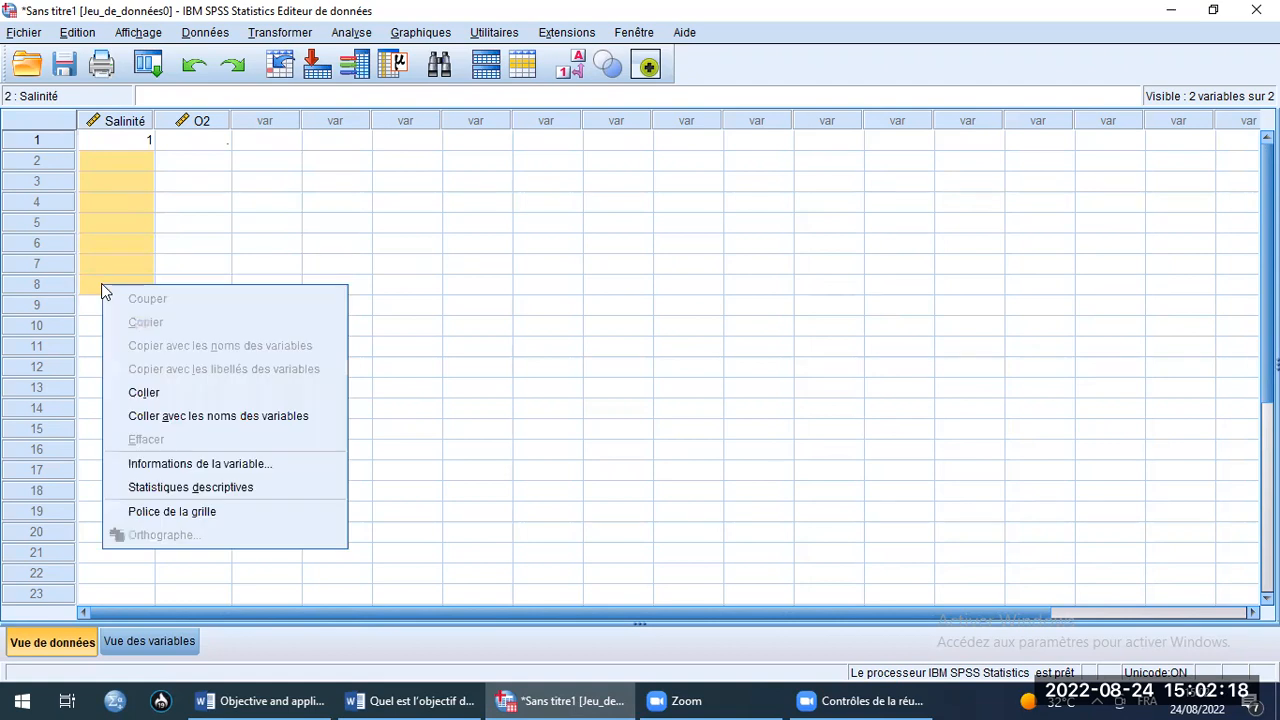
{"action": "left_click", "coordinate": [145, 393]}
- Enter the code 2 for Salinité in rows 9 to 12
{"action": "left_click", "coordinate": [137, 312]}
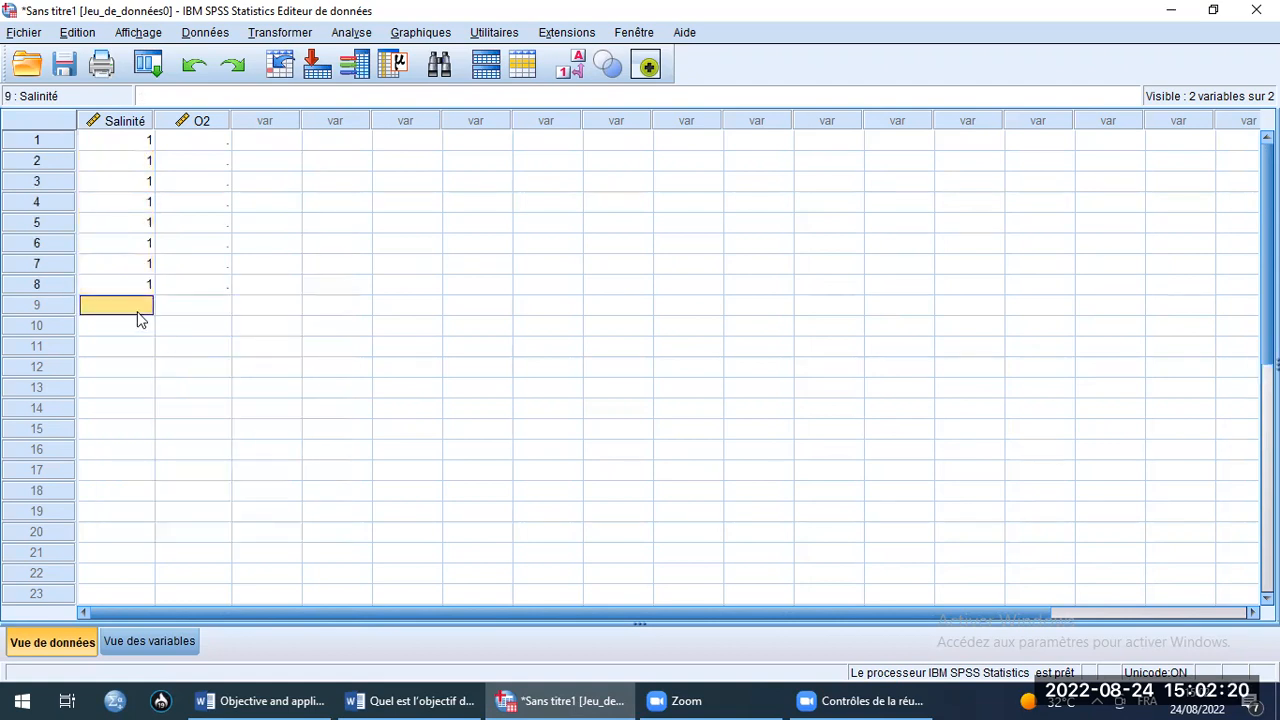
{"action": "type", "text": "2"}
{"action": "key", "text": "Return"}
{"action": "type", "text": "2"}
{"action": "key", "text": "Return"}
{"action": "type", "text": "2"}
{"action": "key", "text": "Return"}
{"action": "type", "text": "2"}
{"action": "key", "text": "Return"}
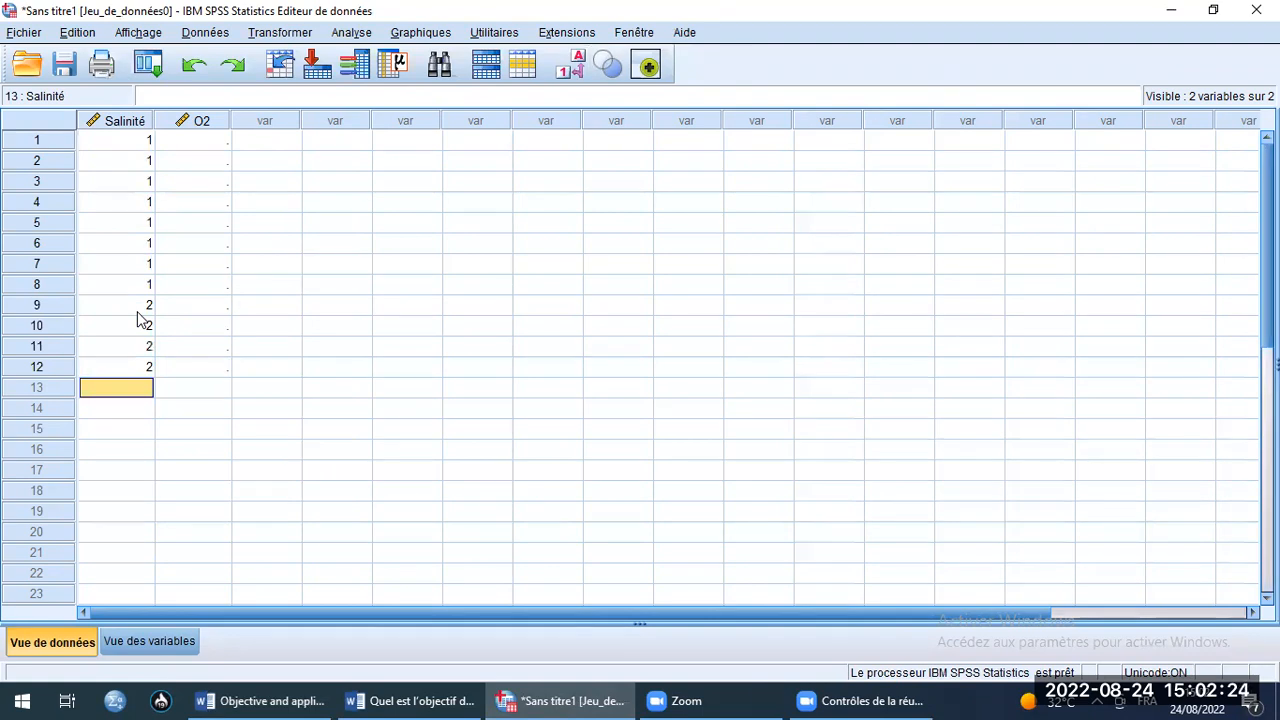
- Enter the code 3 for Salinité in rows 13 to 16, and display value labels instead of codes
{"action": "type", "text": "3"}
{"action": "key", "text": "Return"}
{"action": "key", "text": "Return"}
{"action": "type", "text": "3"}
{"action": "key", "text": "Return"}
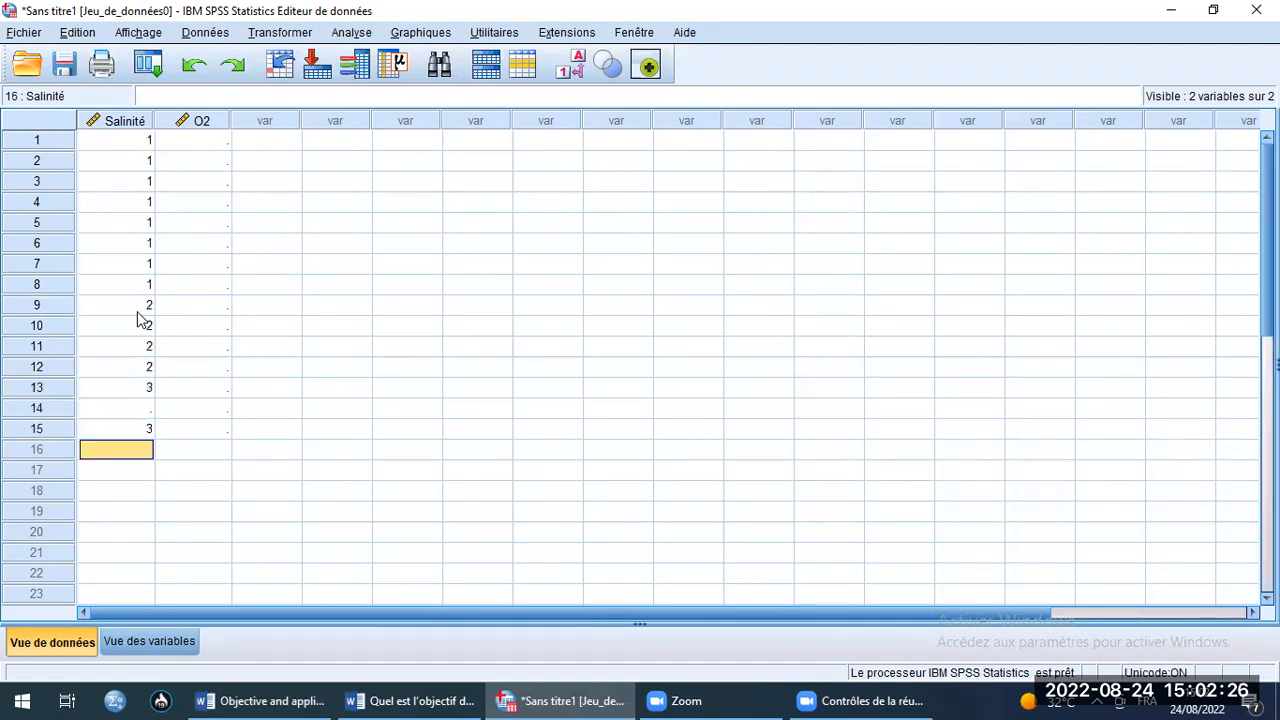
{"action": "key", "text": "Up"}
{"action": "key", "text": "Up"}
{"action": "type", "text": "3"}
{"action": "key", "text": "Return"}
{"action": "key", "text": "Down"}
{"action": "type", "text": "3"}
{"action": "key", "text": "Return"}
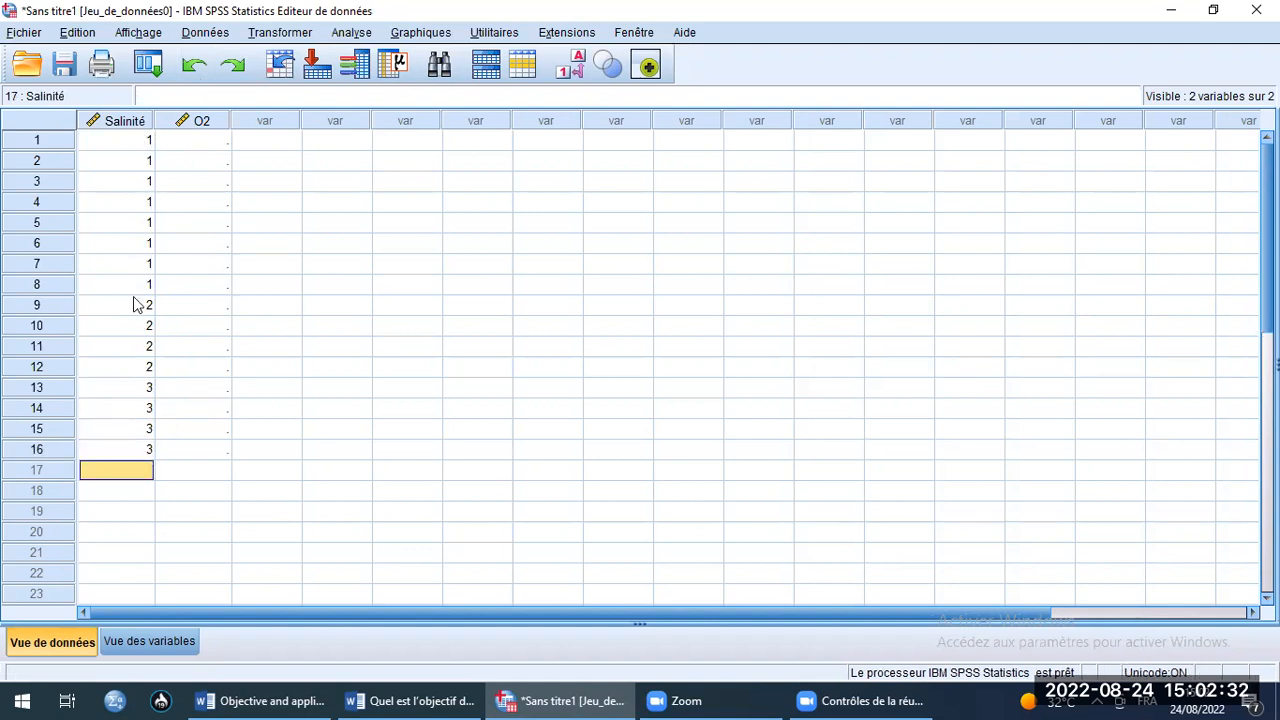
{"action": "left_click", "coordinate": [566, 67]}
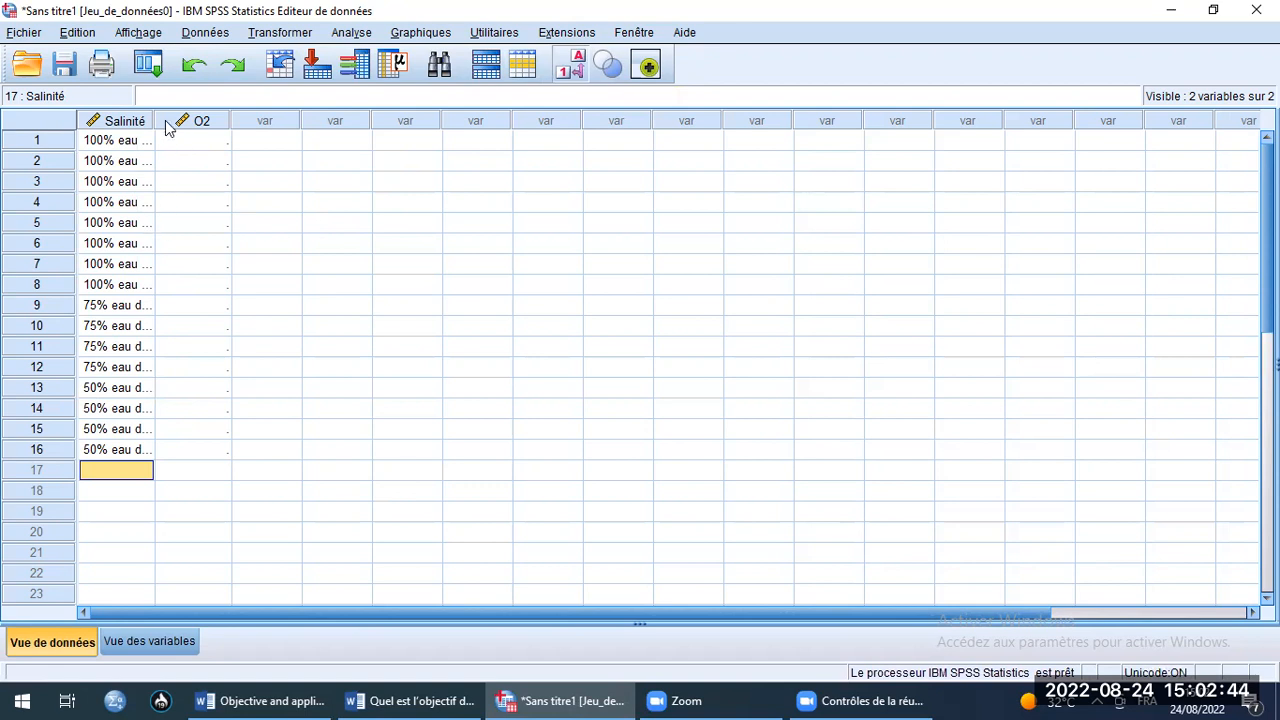
- Widen the Salinité column and copy the eight 100% eau de mer measurements from the Word table into O2 rows 1 to 8 in SPSS
{"action": "left_click_drag", "start_coordinate": [154, 120], "coordinate": [211, 124]}
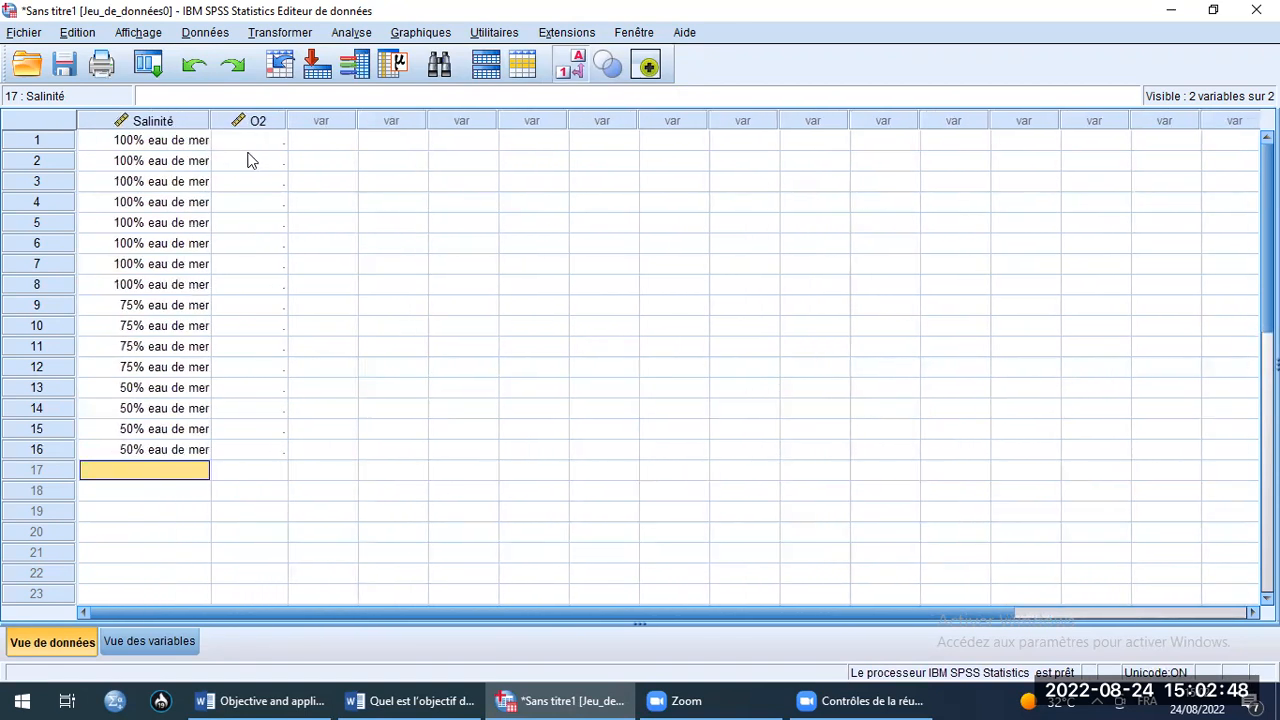
{"action": "left_click", "coordinate": [255, 146]}
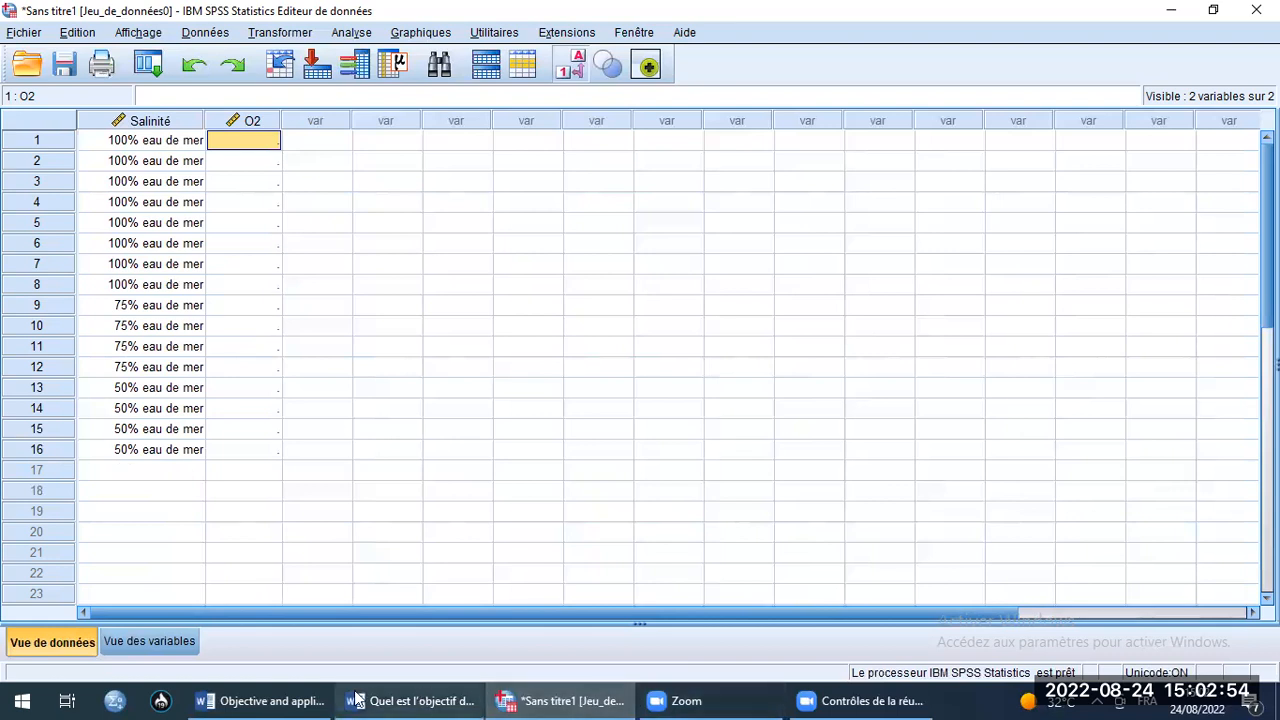
{"action": "left_click", "coordinate": [278, 700]}
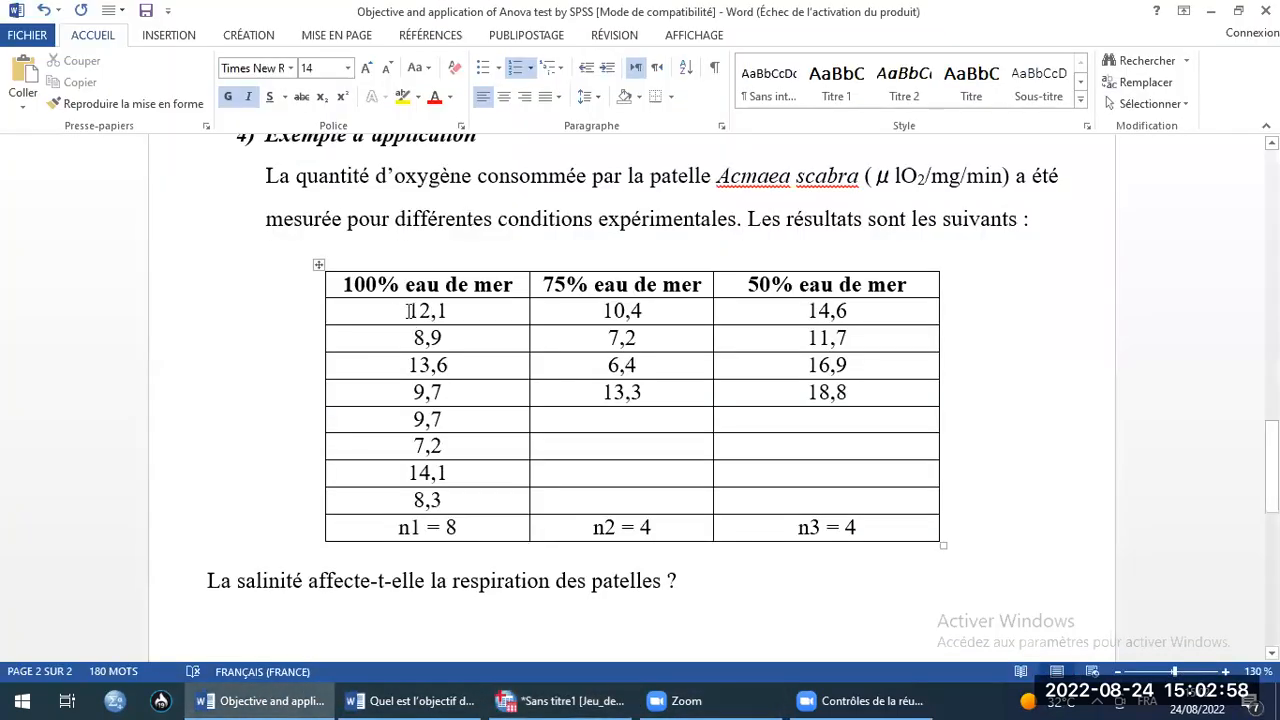
{"action": "left_click_drag", "start_coordinate": [409, 311], "coordinate": [457, 500]}
{"action": "key", "text": "ctrl+c"}
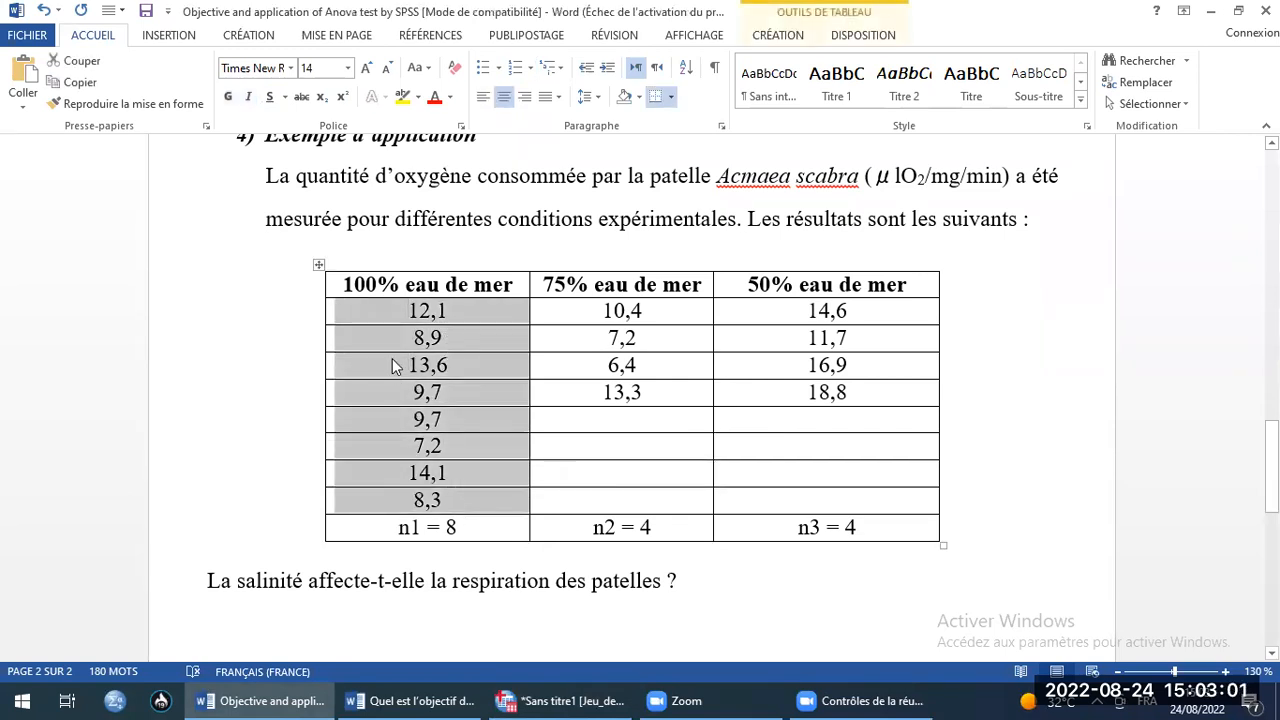
{"action": "left_click", "coordinate": [78, 82]}
{"action": "left_click", "coordinate": [588, 698]}
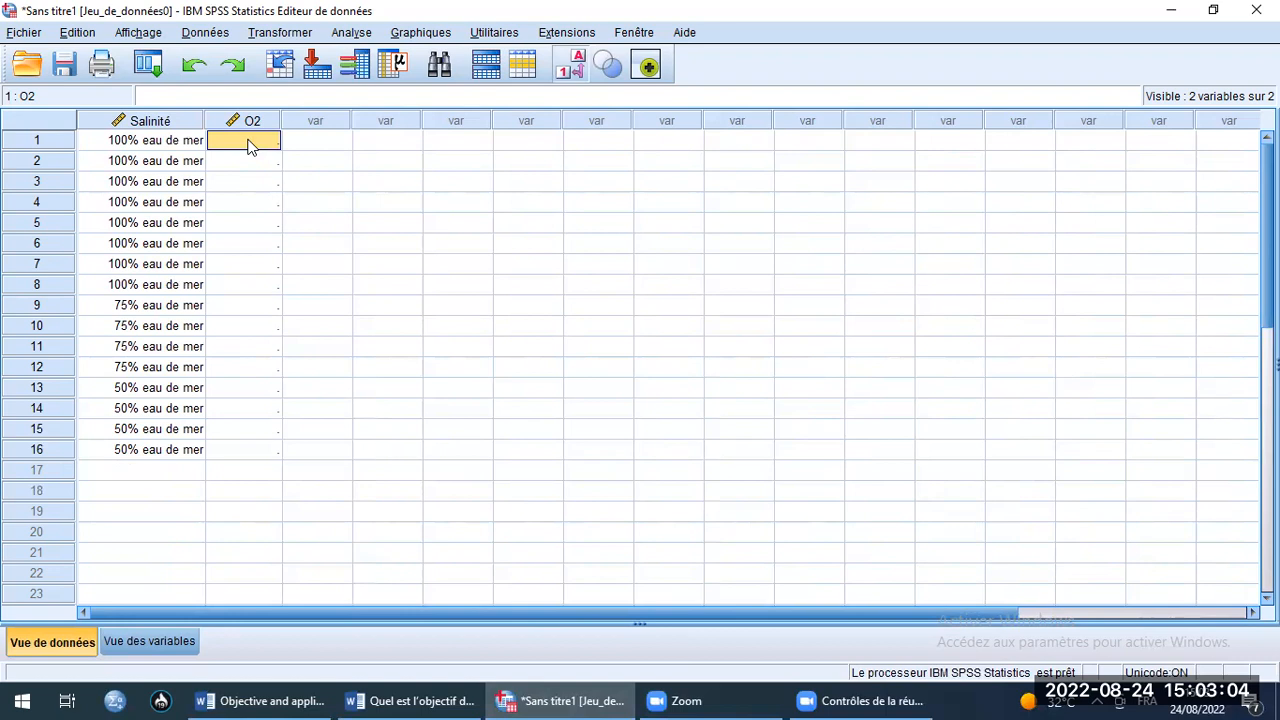
{"action": "right_click", "coordinate": [250, 142]}
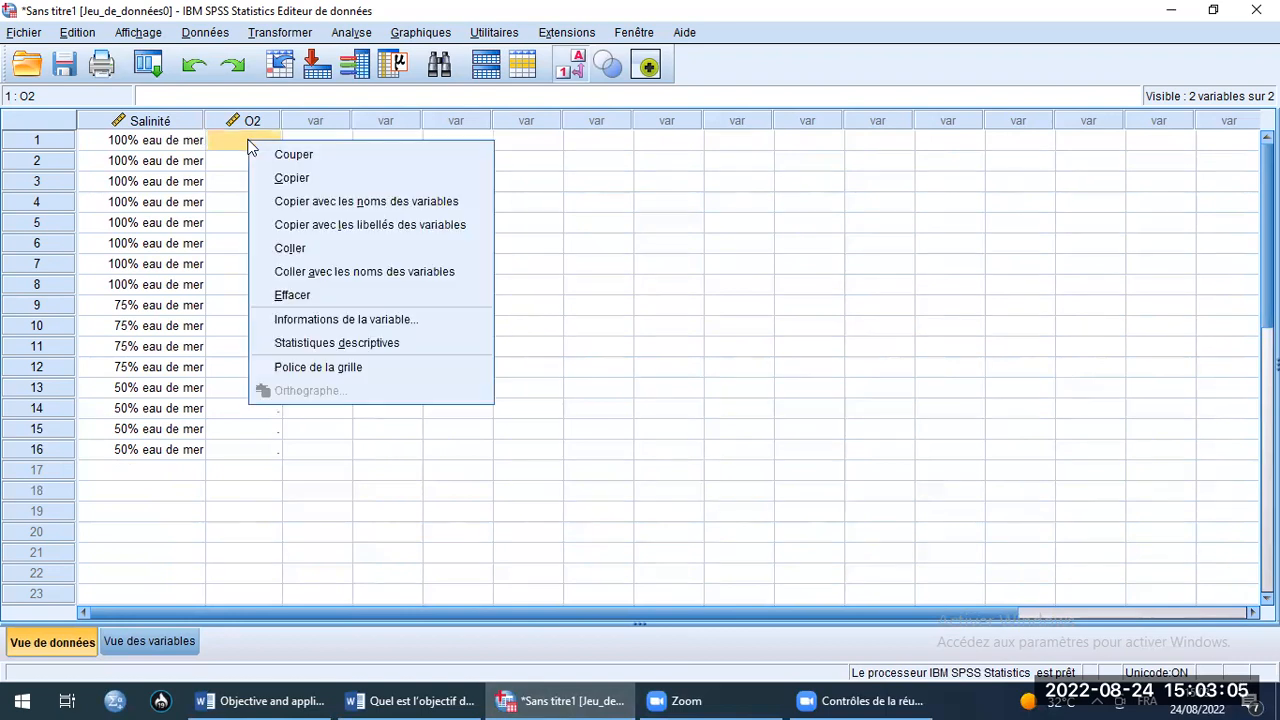
{"action": "left_click", "coordinate": [289, 250]}
- Copy the four 75% eau de mer measurements from the Word table into O2 rows 9 to 12 in SPSS
{"action": "left_click", "coordinate": [255, 310]}
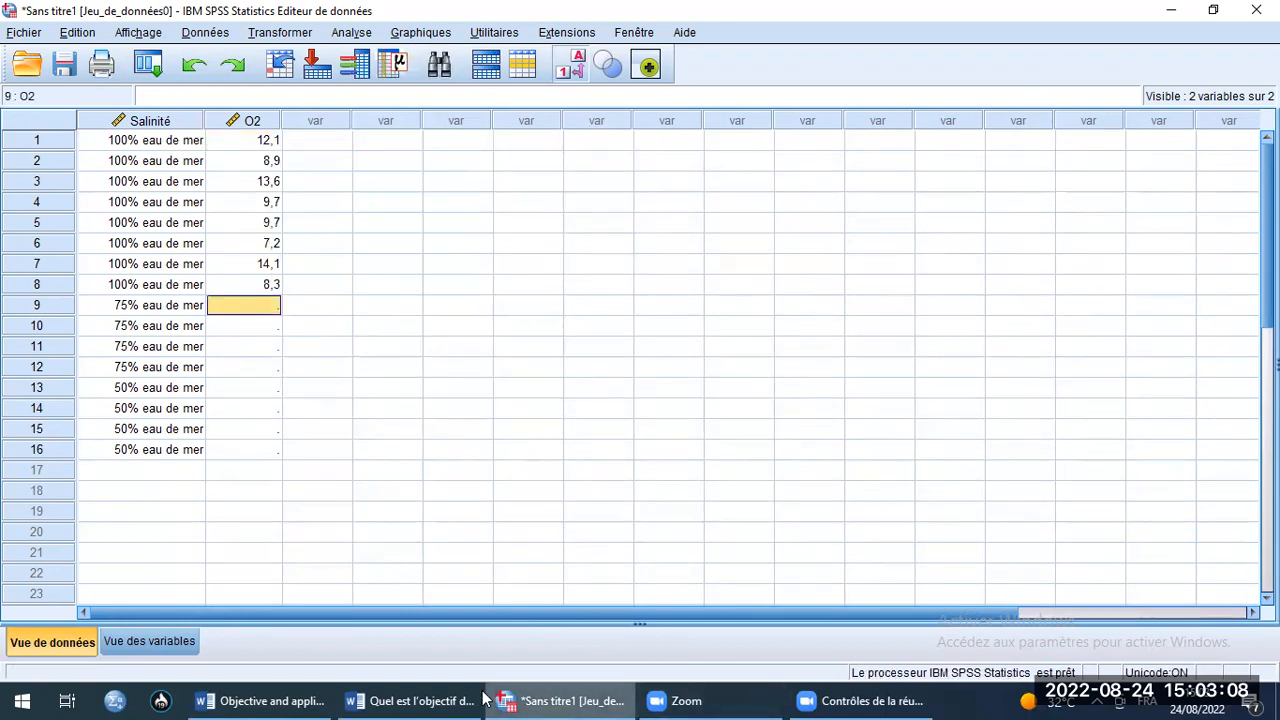
{"action": "left_click", "coordinate": [265, 699]}
{"action": "left_click_drag", "start_coordinate": [600, 310], "coordinate": [652, 392]}
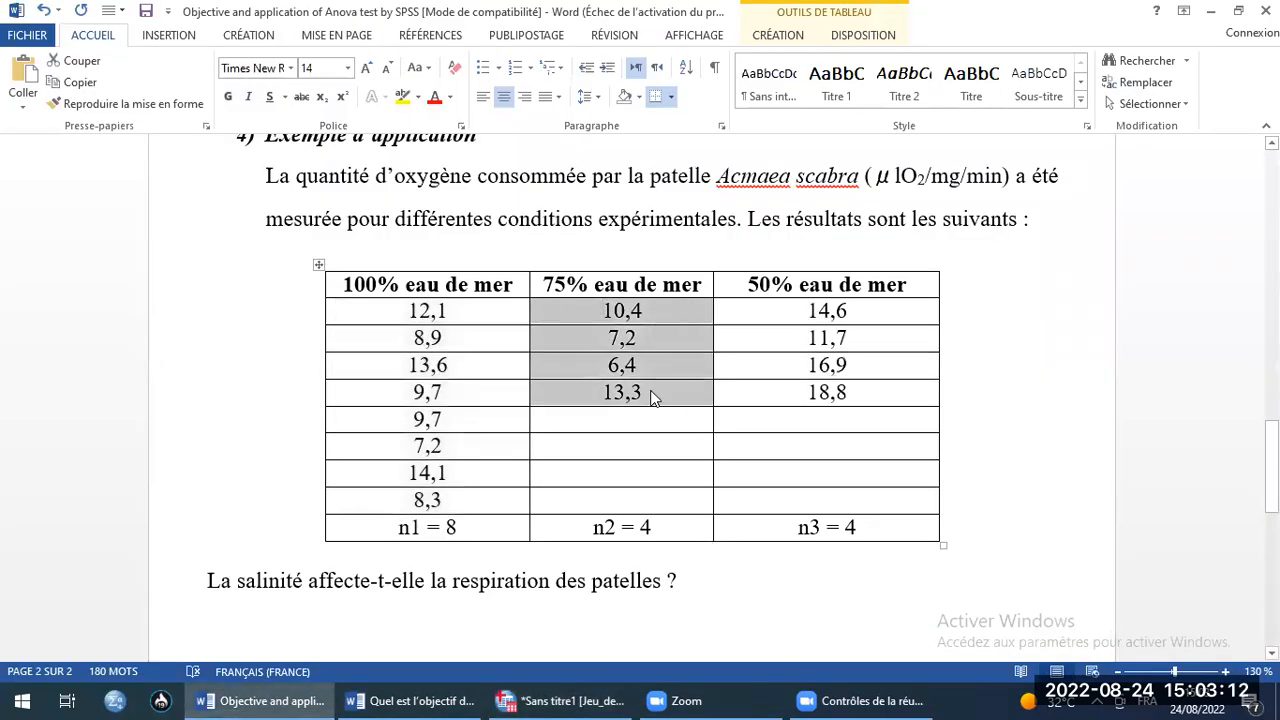
{"action": "right_click", "coordinate": [652, 396]}
{"action": "left_click", "coordinate": [697, 436]}
{"action": "left_click", "coordinate": [560, 700]}
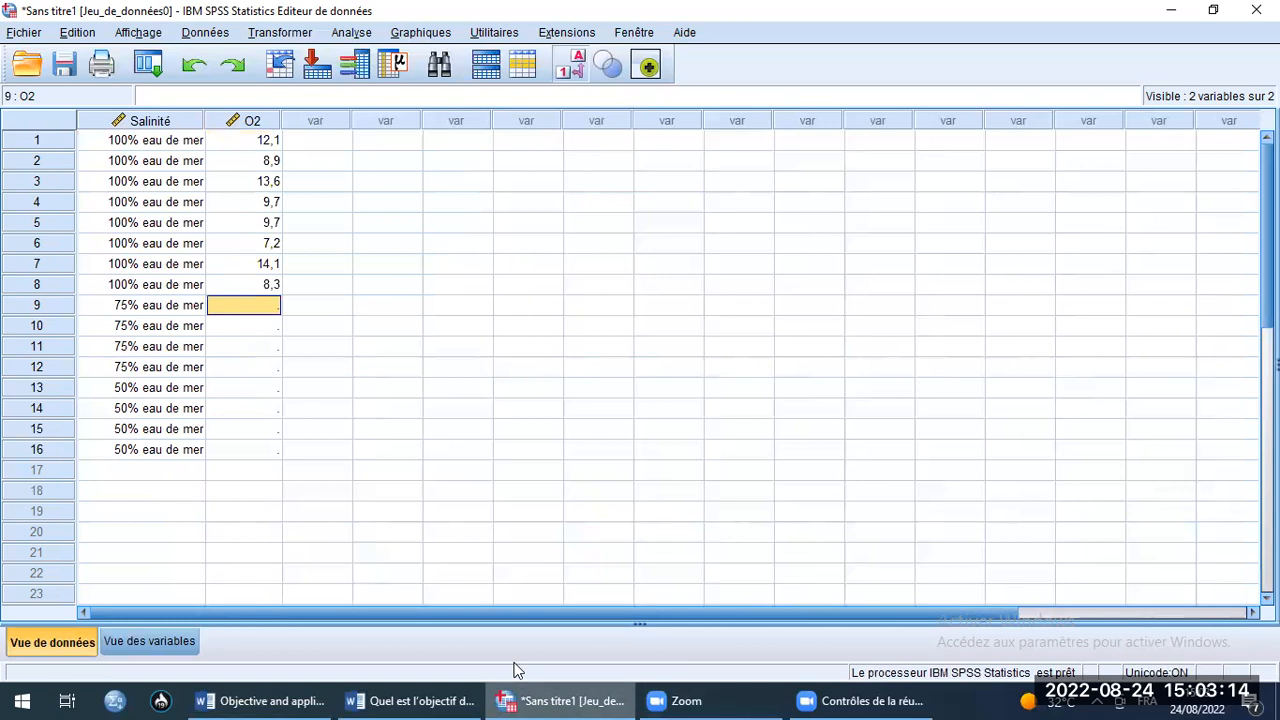
{"action": "right_click", "coordinate": [242, 305]}
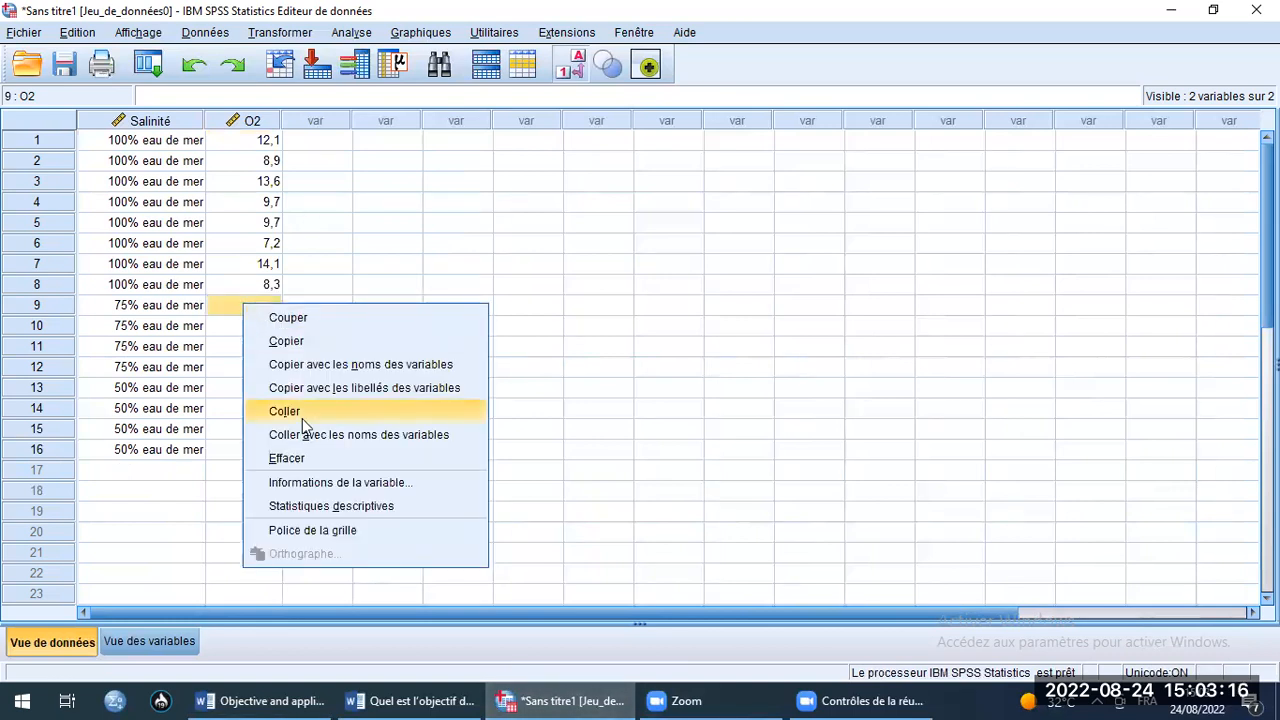
{"action": "left_click", "coordinate": [270, 408]}
- Copy the four 50% eau de mer measurements from the Word table into O2 rows 13 to 16 in SPSS
{"action": "left_click", "coordinate": [268, 395]}
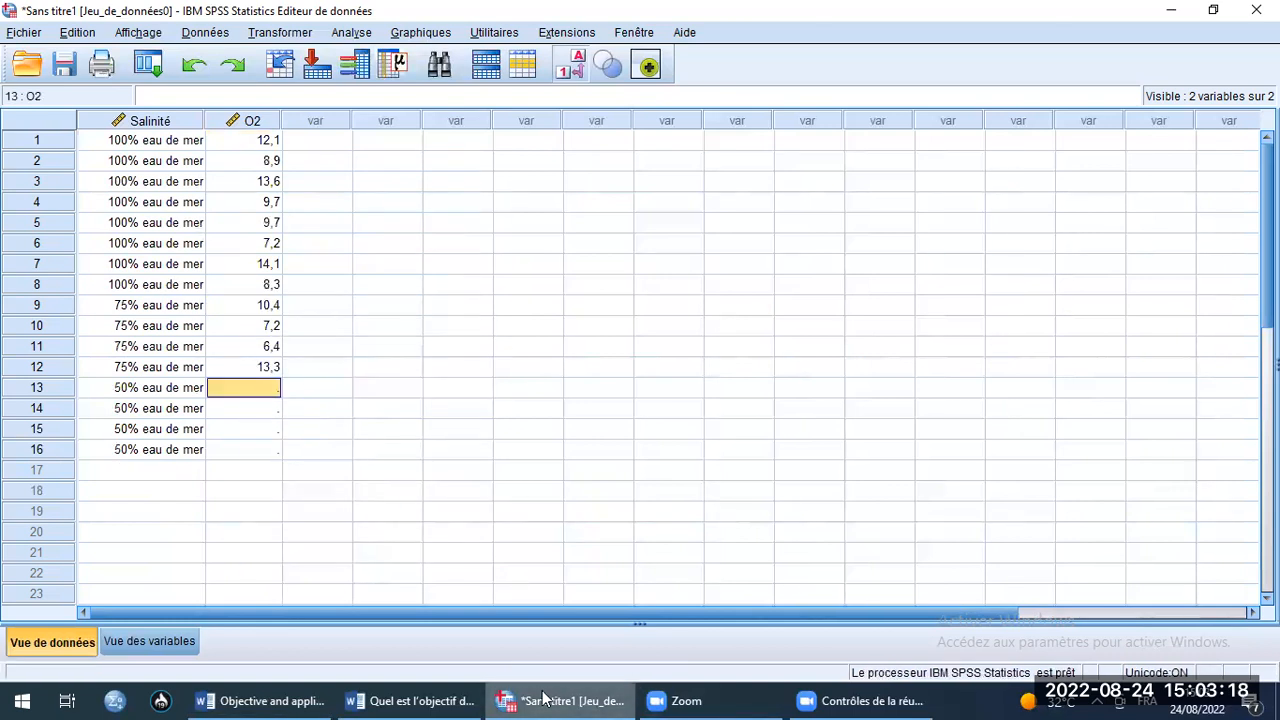
{"action": "left_click", "coordinate": [262, 700]}
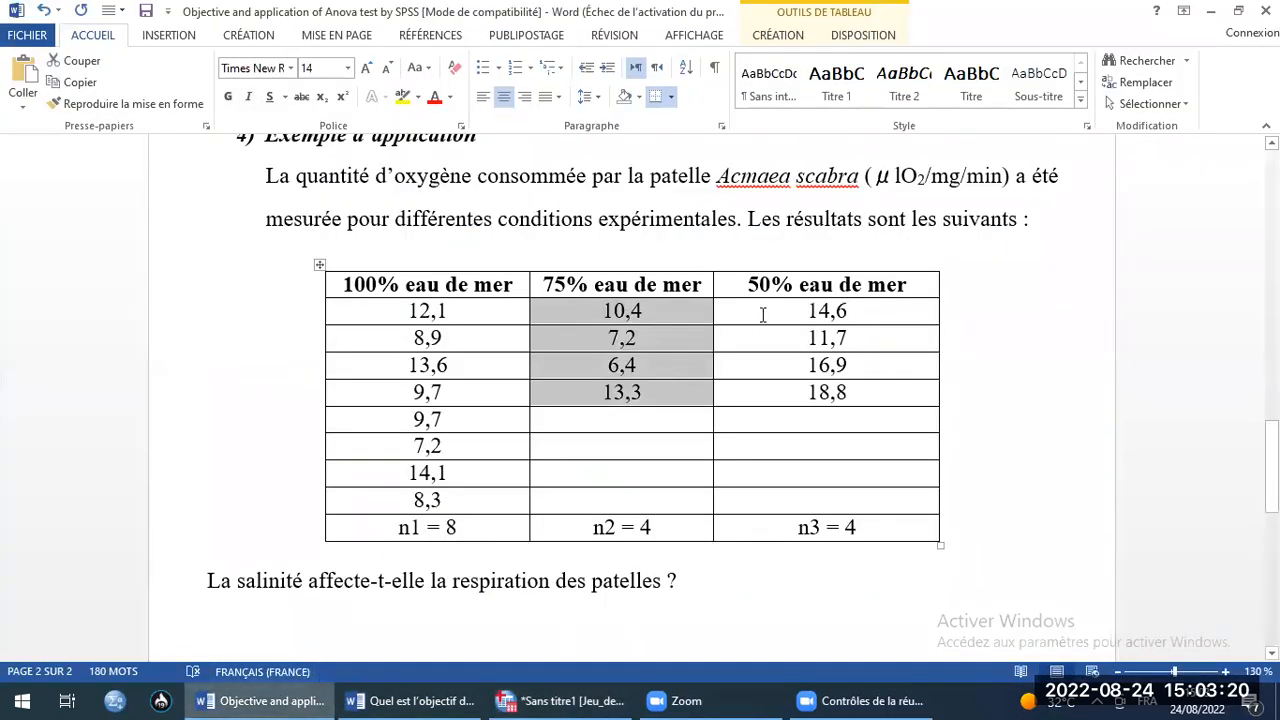
{"action": "left_click_drag", "start_coordinate": [808, 312], "coordinate": [869, 394]}
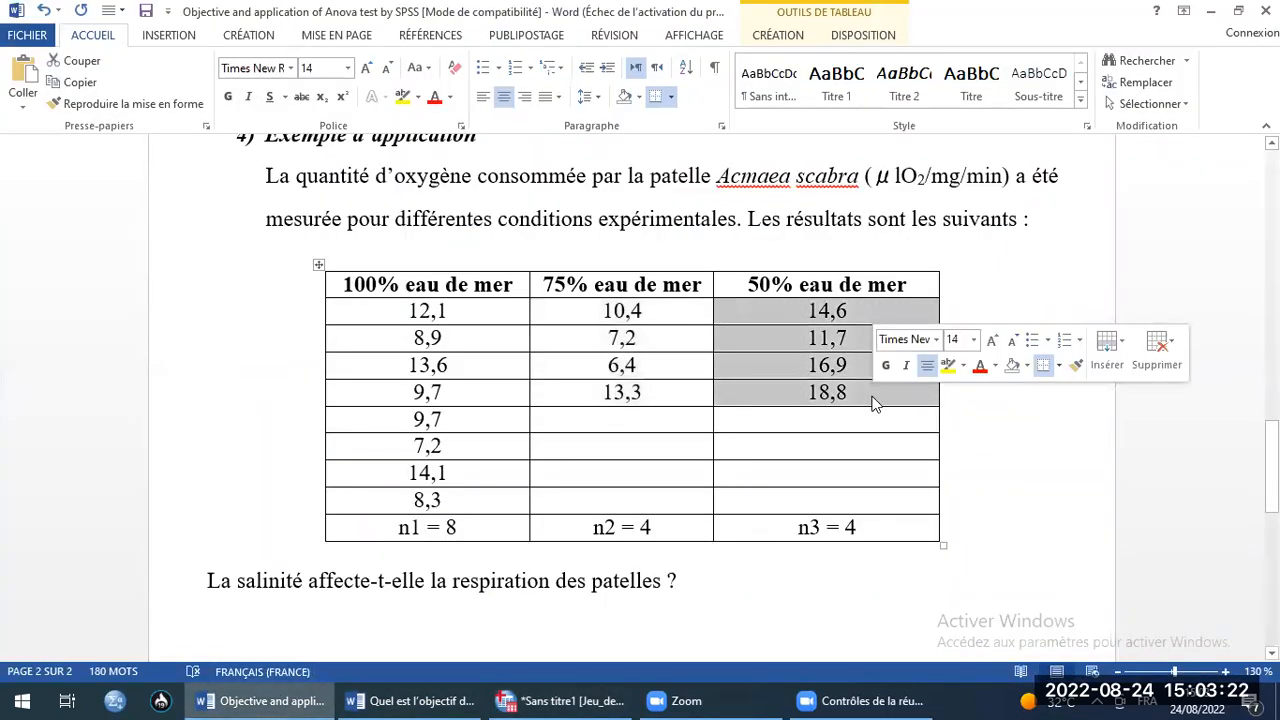
{"action": "right_click", "coordinate": [874, 398]}
{"action": "left_click", "coordinate": [920, 432]}
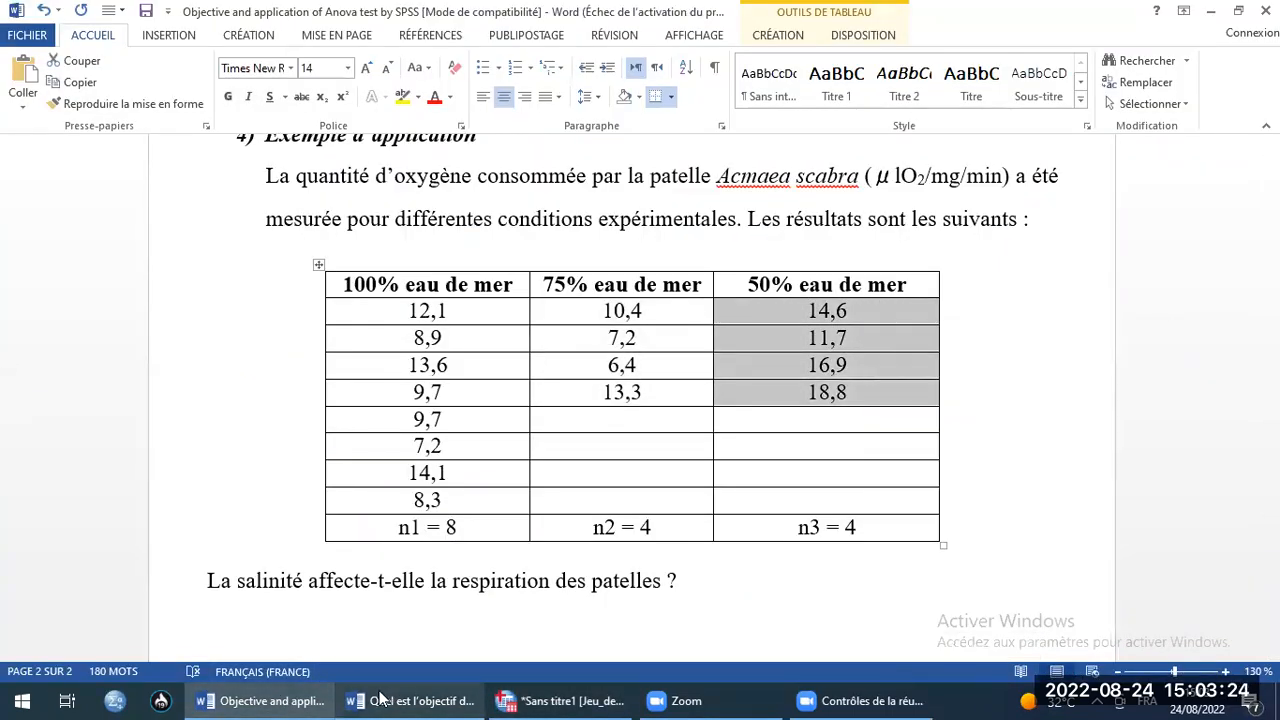
{"action": "left_click", "coordinate": [560, 700]}
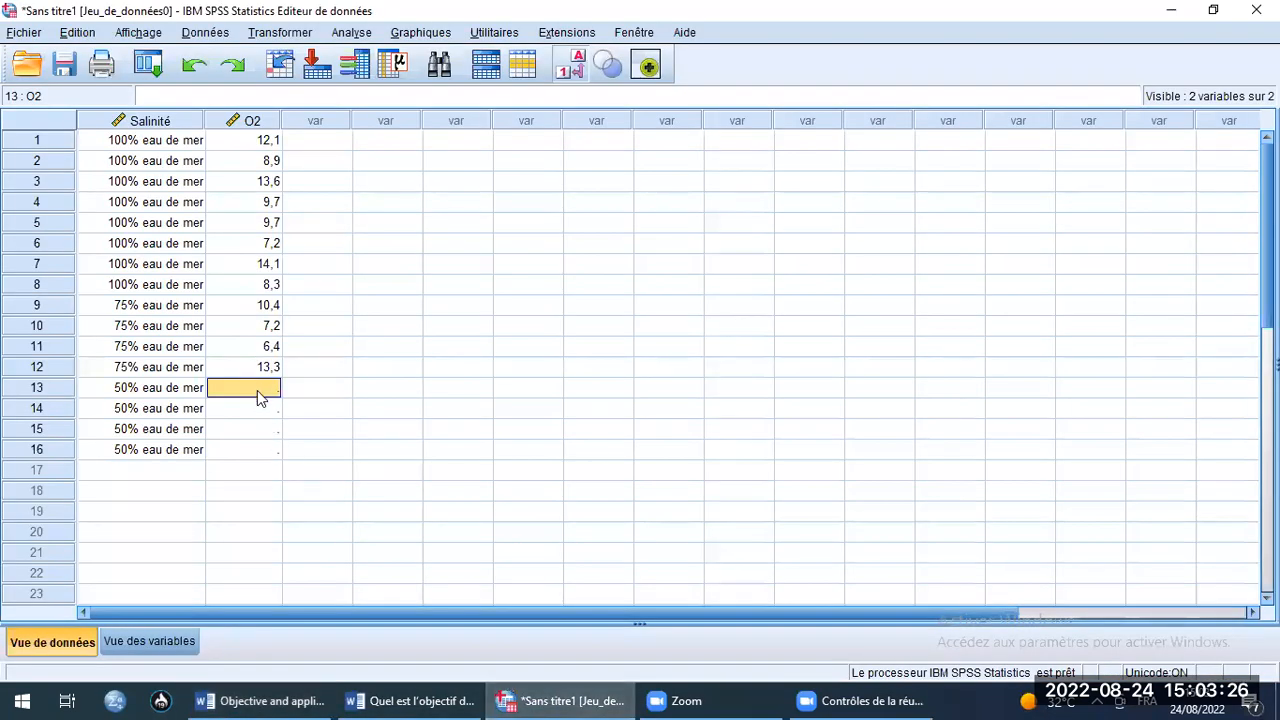
{"action": "right_click", "coordinate": [257, 390]}
{"action": "left_click", "coordinate": [297, 497]}
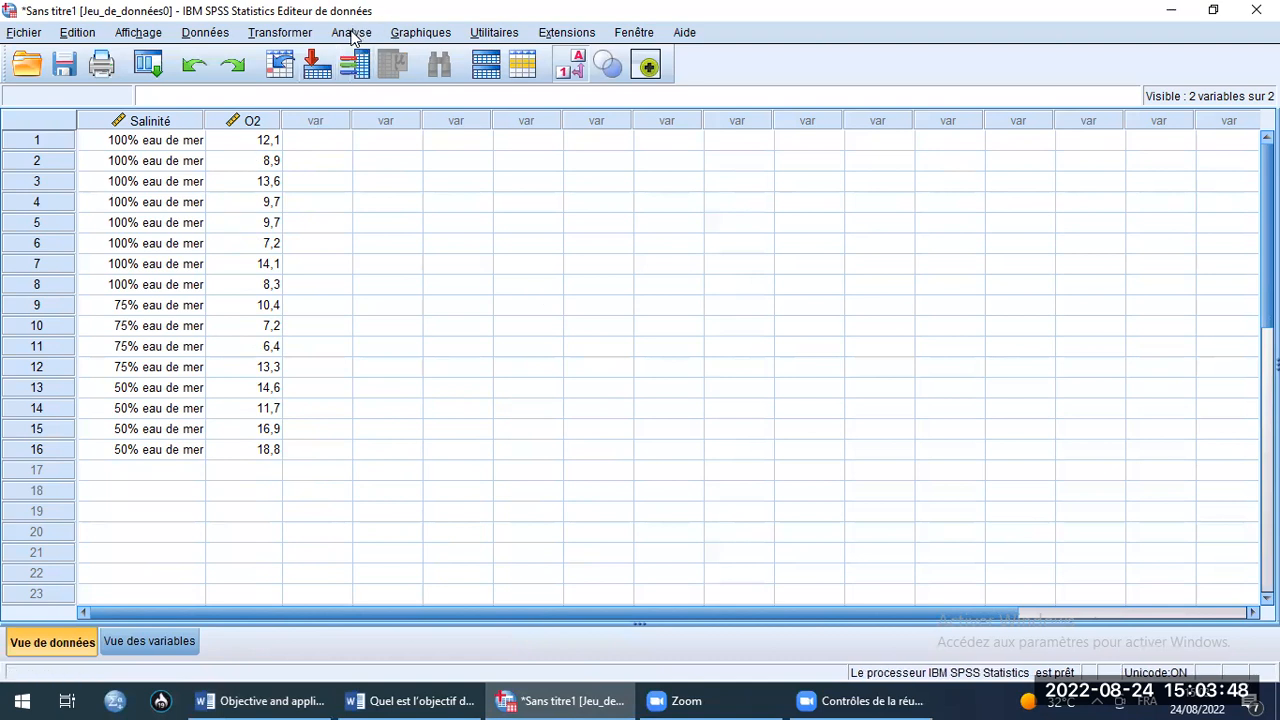
{"action": "left_click", "coordinate": [351, 33]}
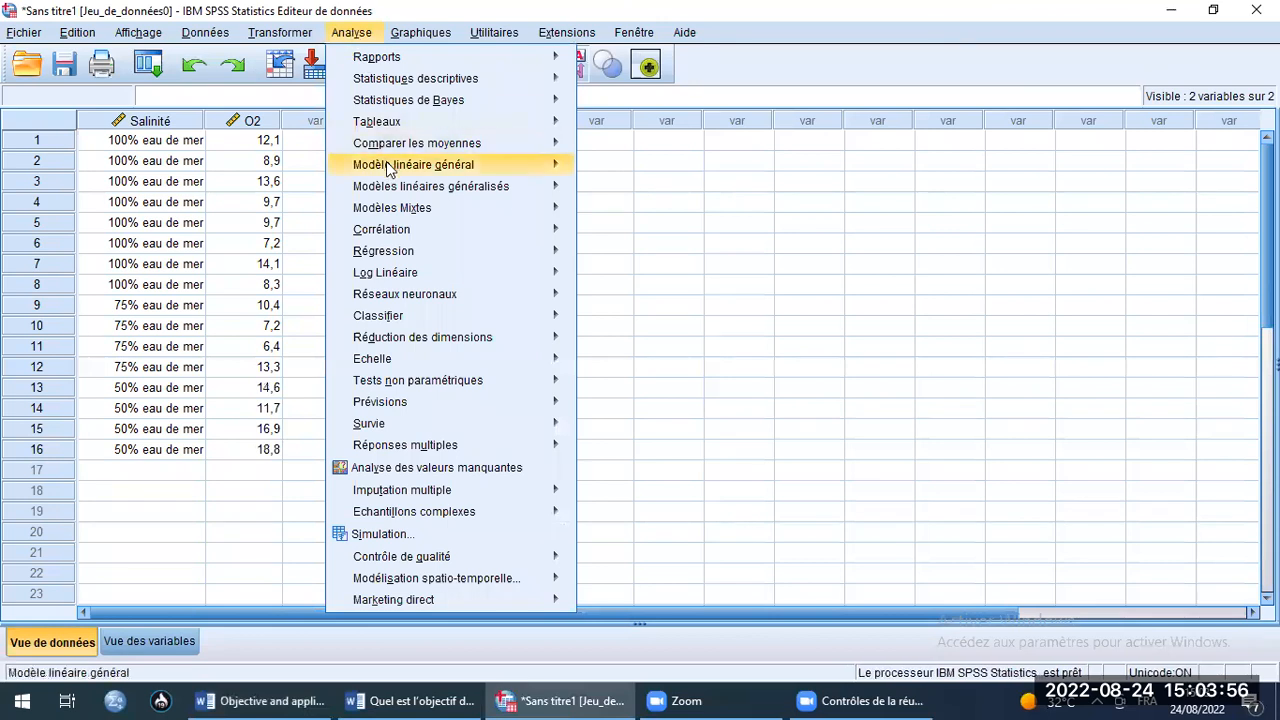
{"action": "mouse_move", "coordinate": [395, 150]}
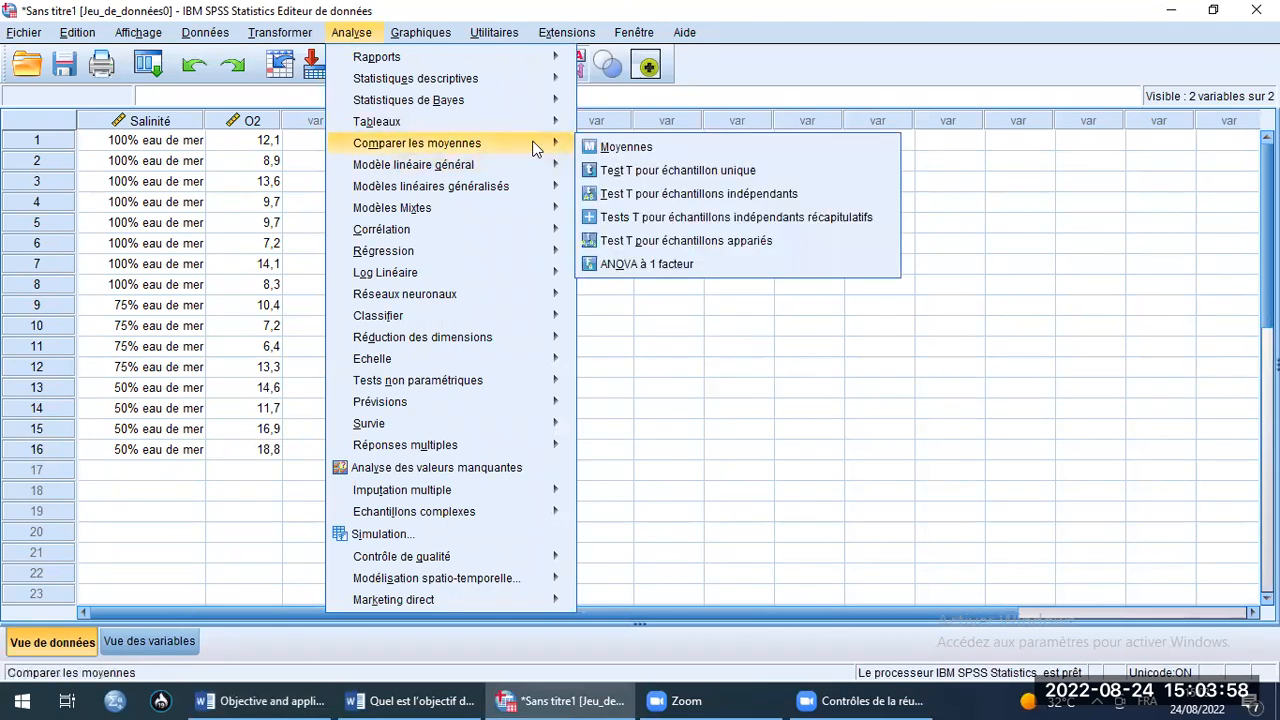
{"action": "left_click", "coordinate": [632, 268]}
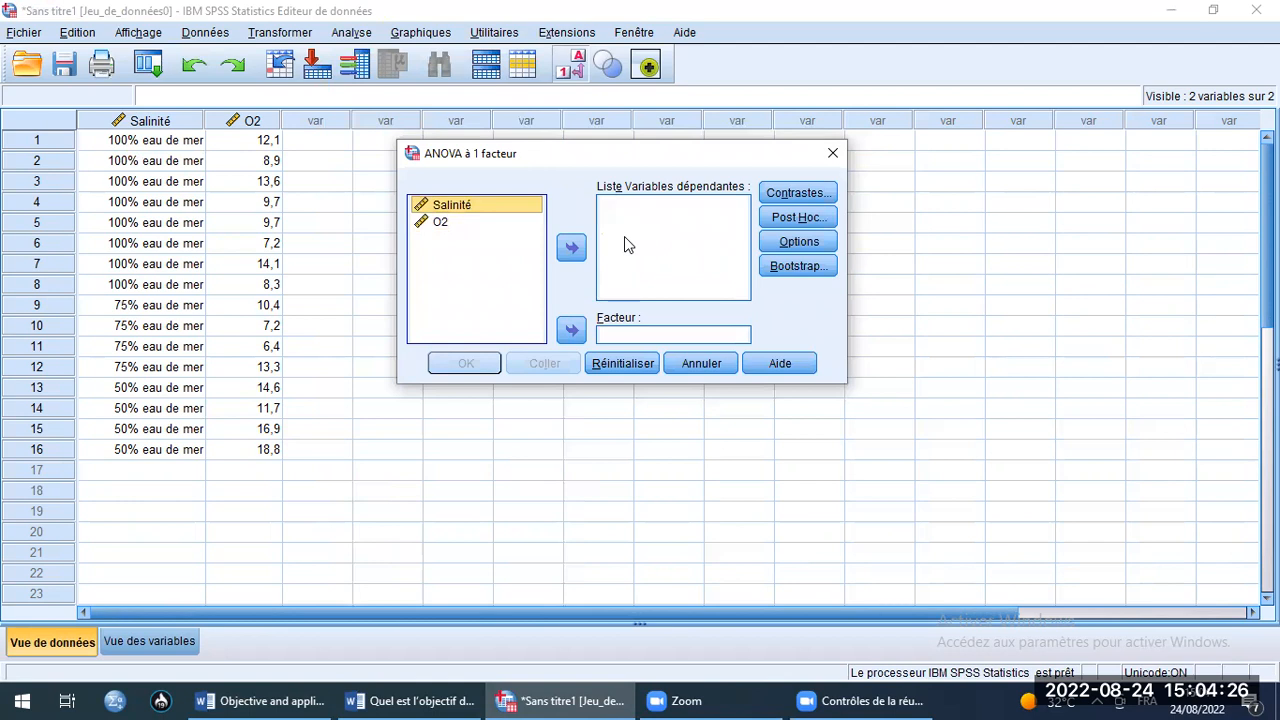
{"action": "left_click", "coordinate": [573, 332]}
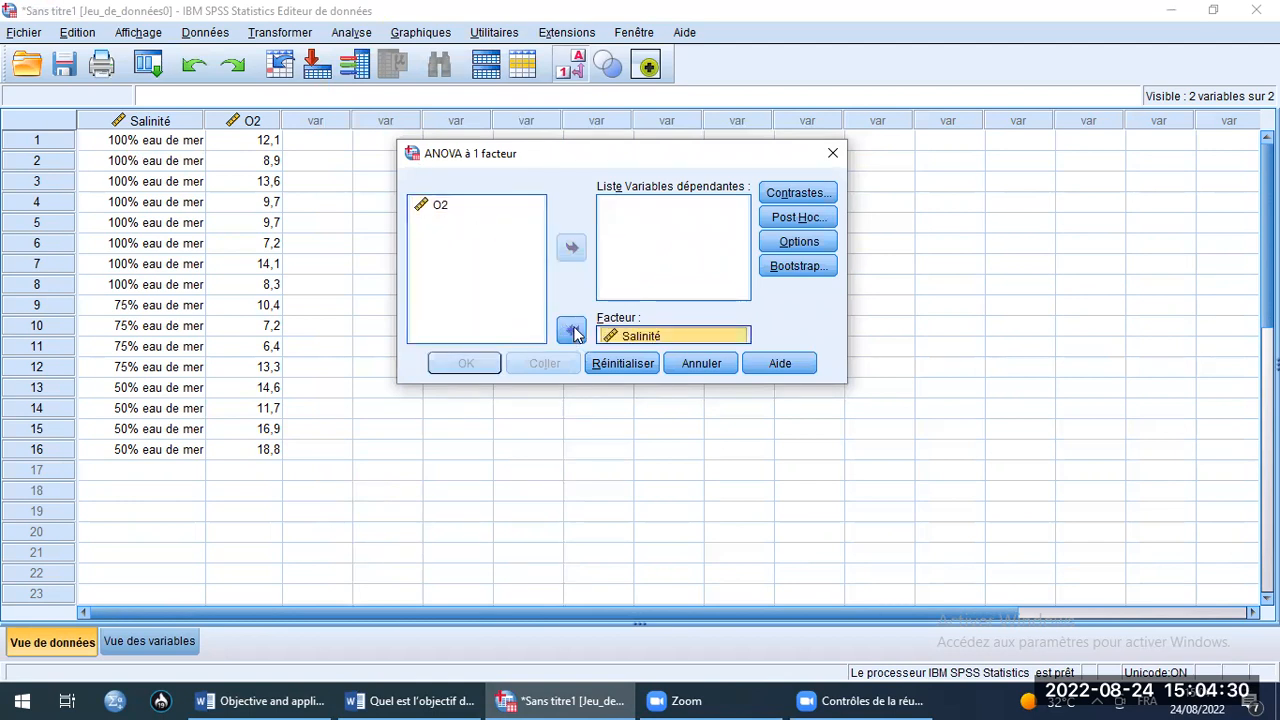
{"action": "left_click", "coordinate": [438, 208]}
{"action": "left_click", "coordinate": [432, 208]}
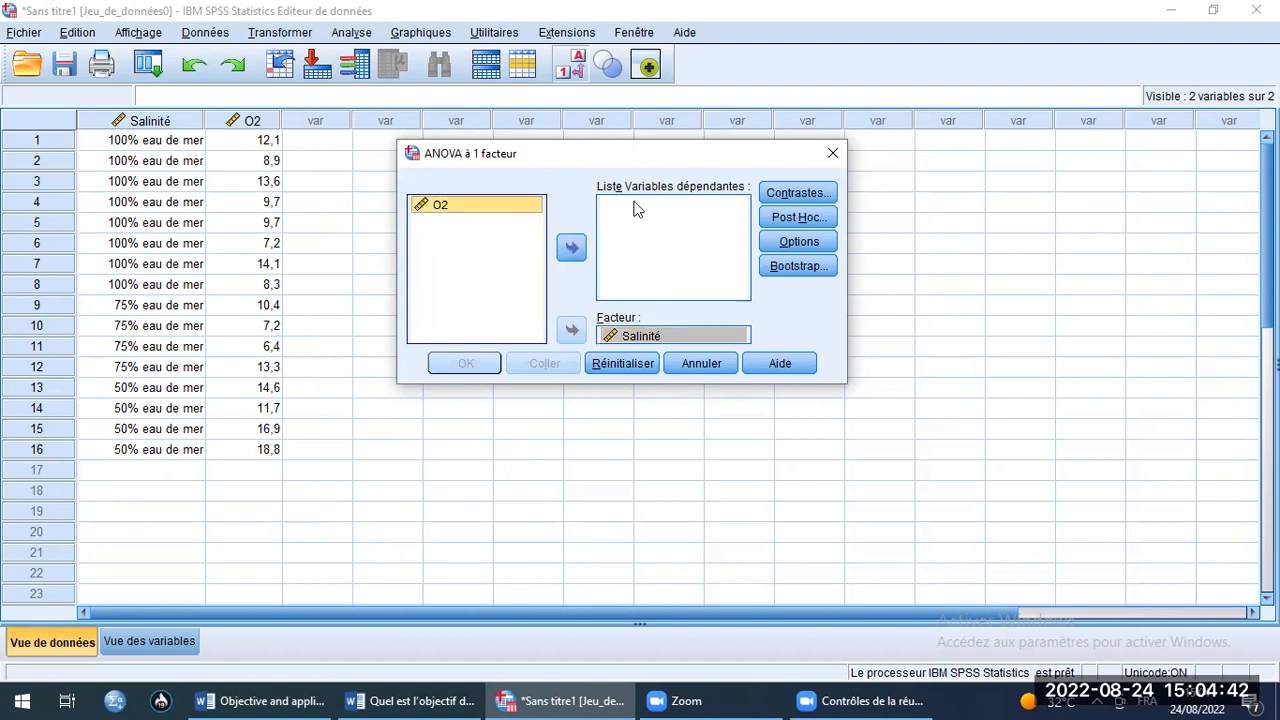
{"action": "left_click", "coordinate": [571, 248]}
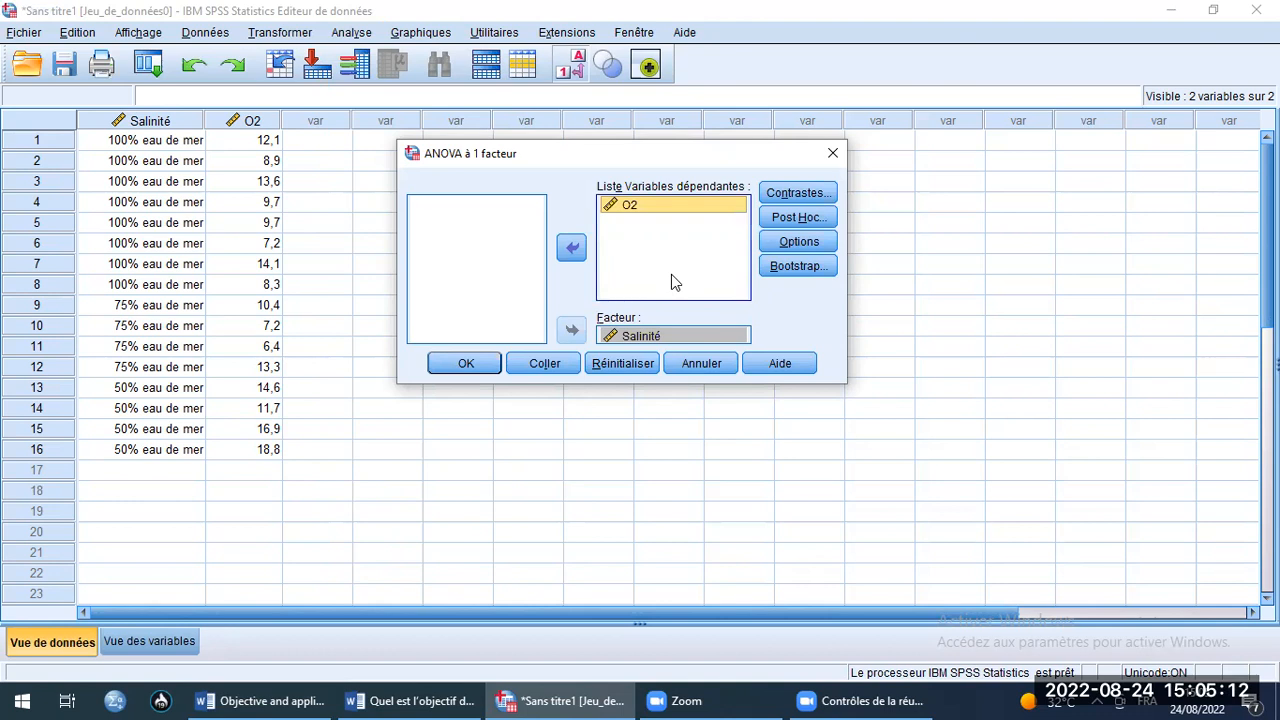
{"action": "left_click", "coordinate": [834, 156]}
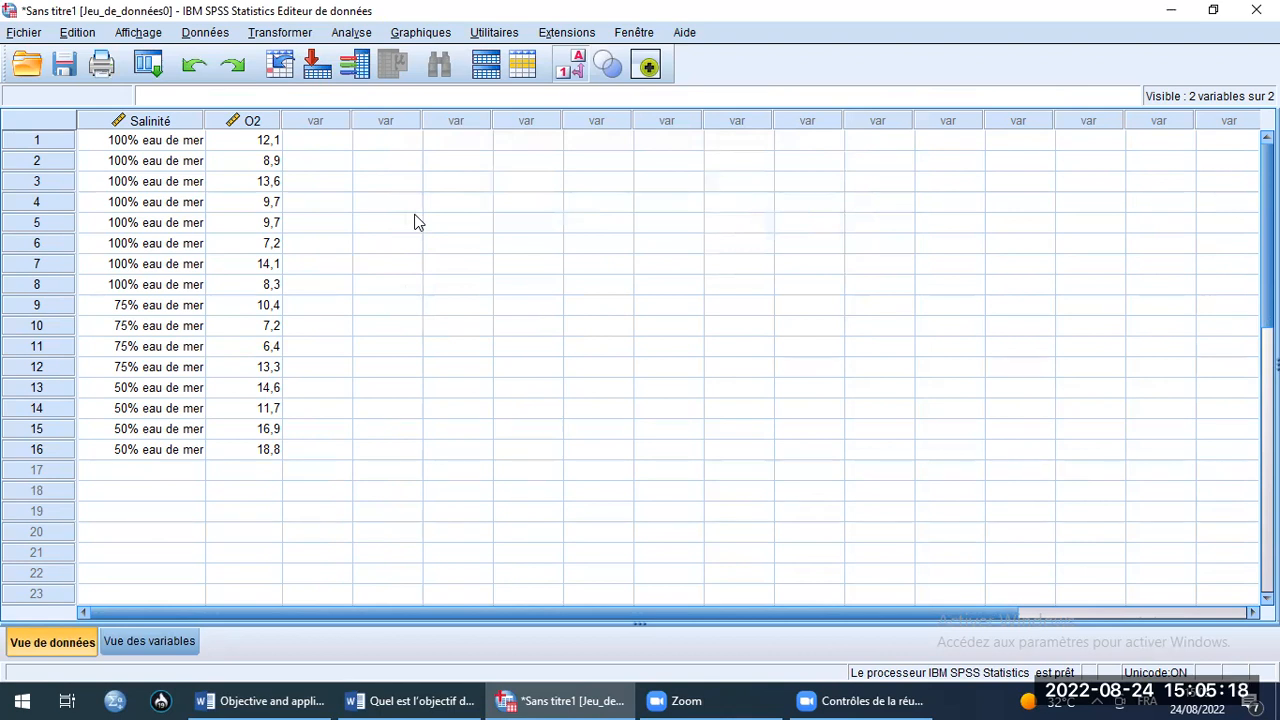
- Set up an Explorer descriptive analysis with Salinité as the factor and O2 as the dependent variable
{"action": "left_click", "coordinate": [358, 38]}
{"action": "mouse_move", "coordinate": [432, 86]}
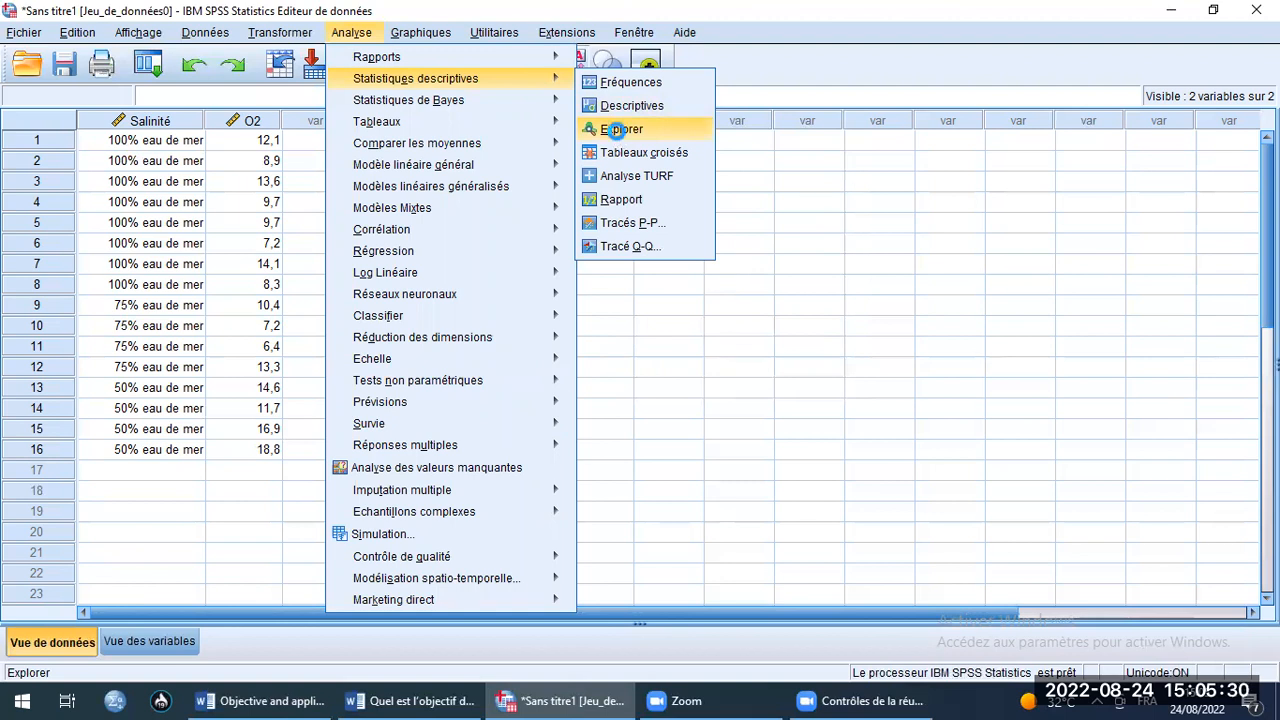
{"action": "left_click", "coordinate": [618, 130]}
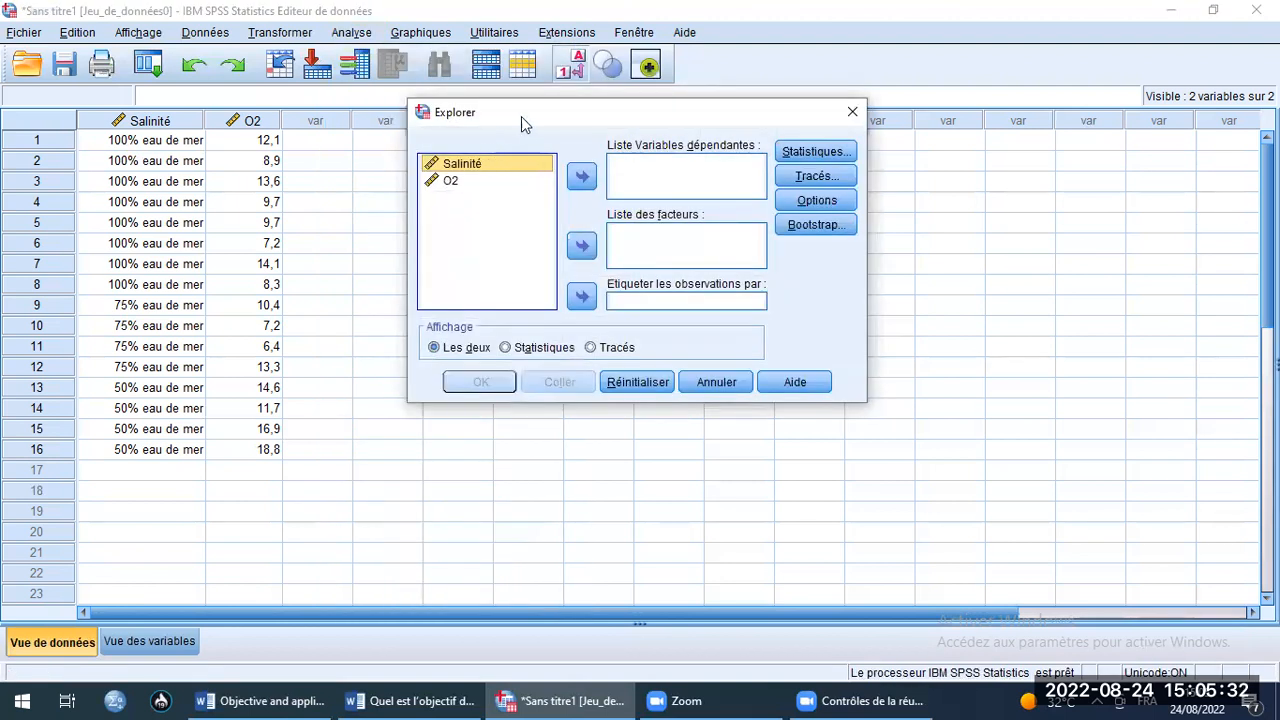
{"action": "left_click", "coordinate": [581, 246]}
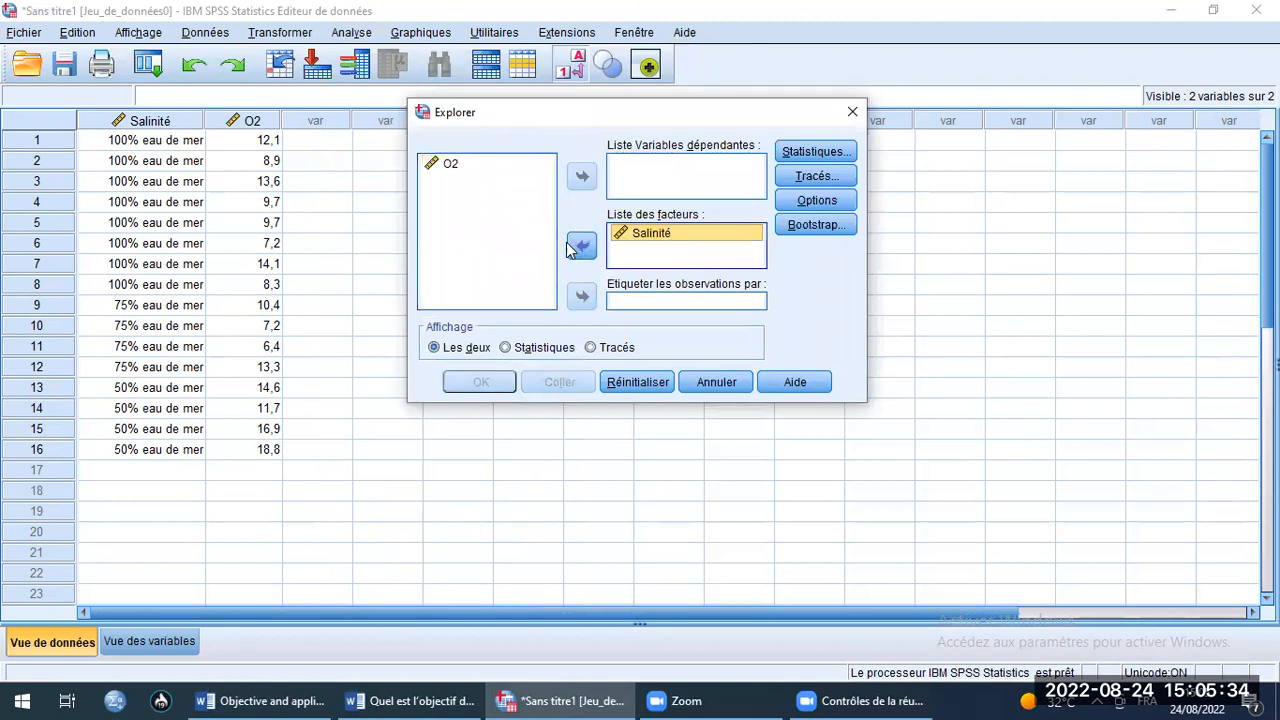
{"action": "left_click", "coordinate": [452, 167]}
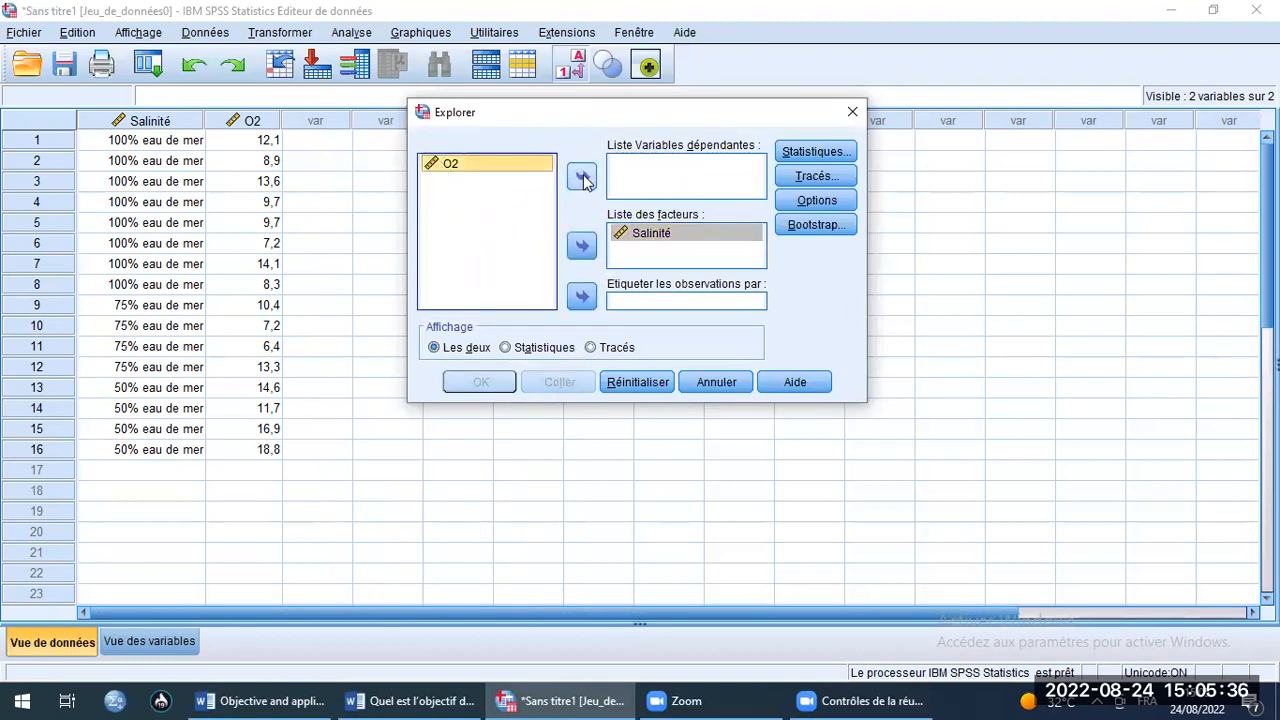
{"action": "left_click", "coordinate": [581, 177]}
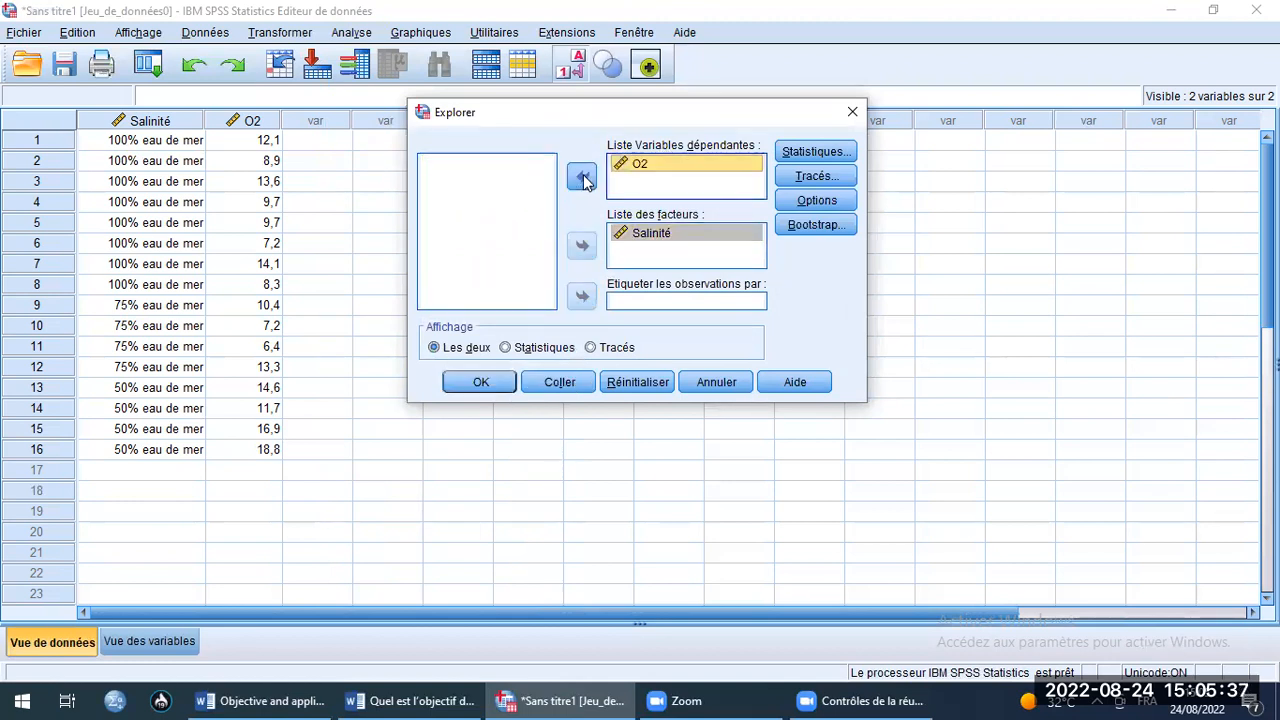
- Include the Gaussian distribution plots with tests in the Explorer analysis and run it
{"action": "left_click", "coordinate": [817, 177]}
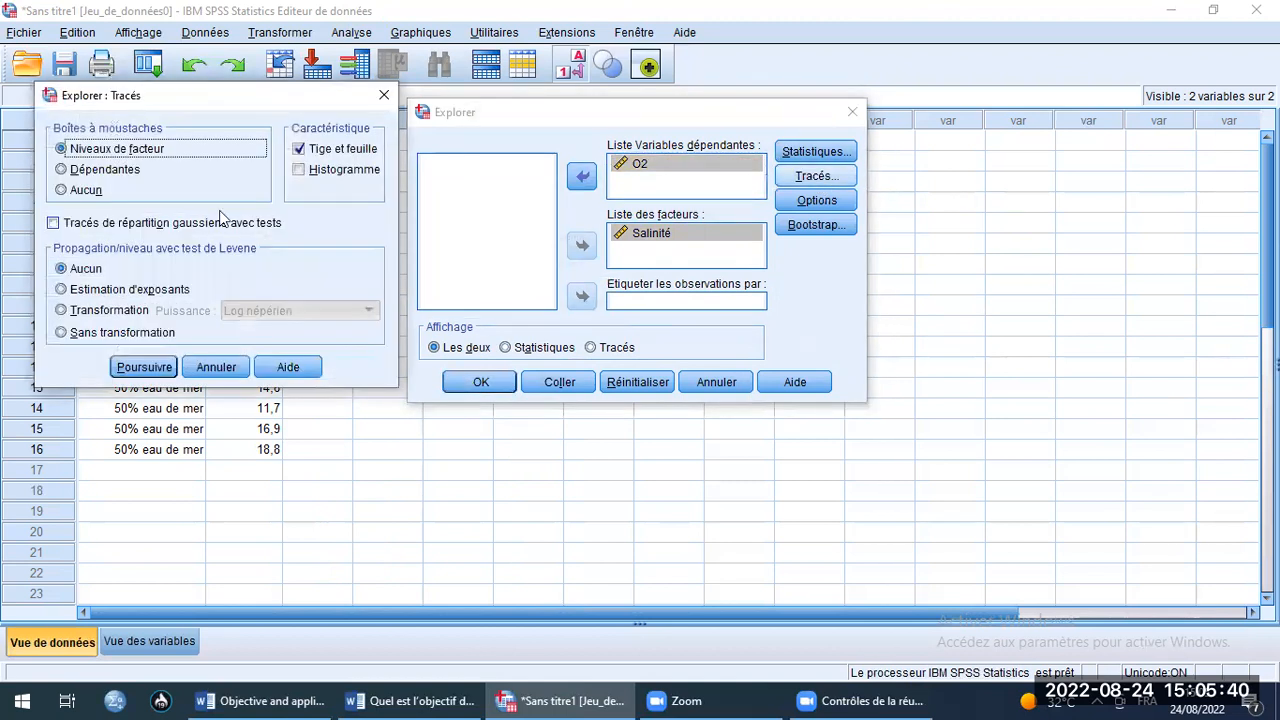
{"action": "left_click", "coordinate": [68, 229]}
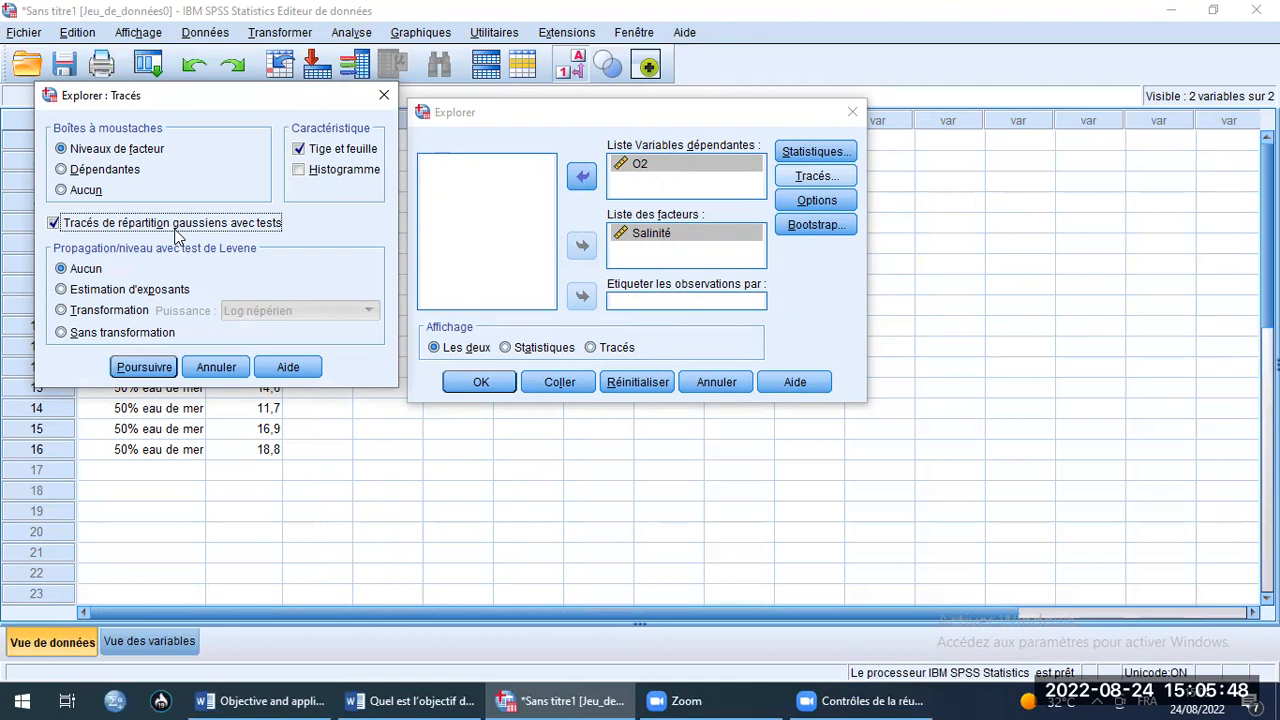
{"action": "left_click", "coordinate": [145, 367]}
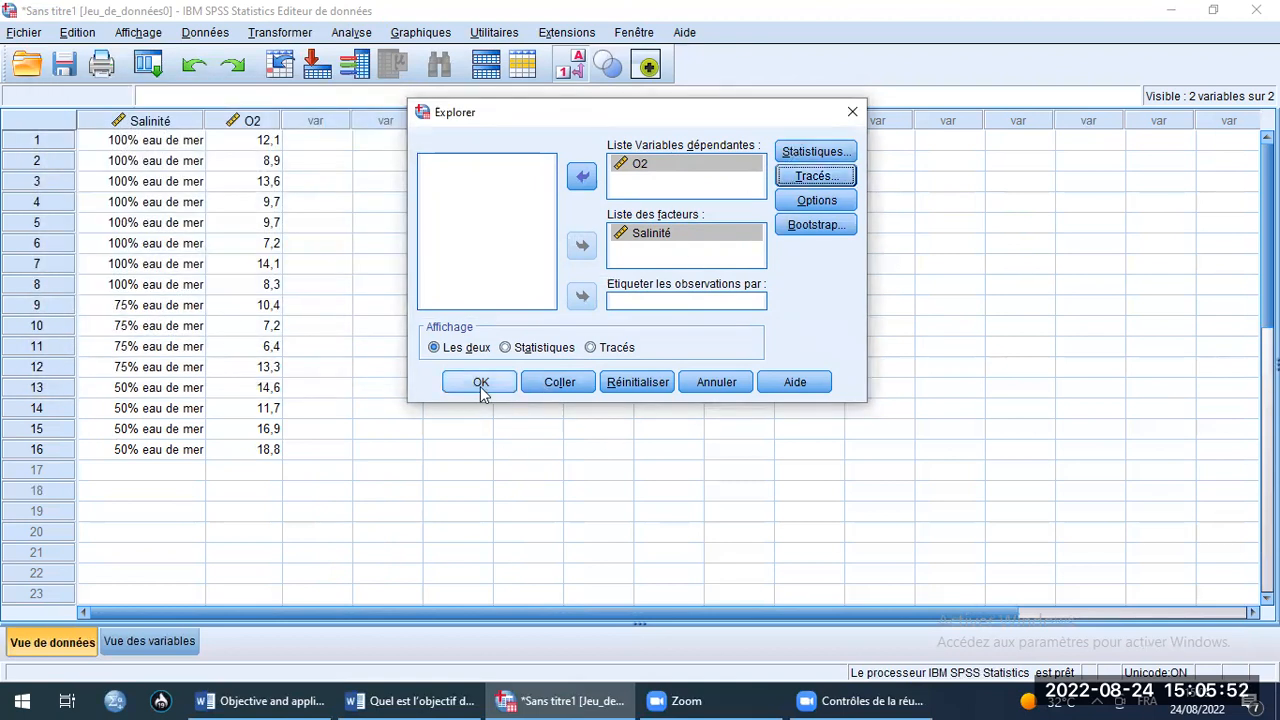
{"action": "left_click", "coordinate": [481, 388]}
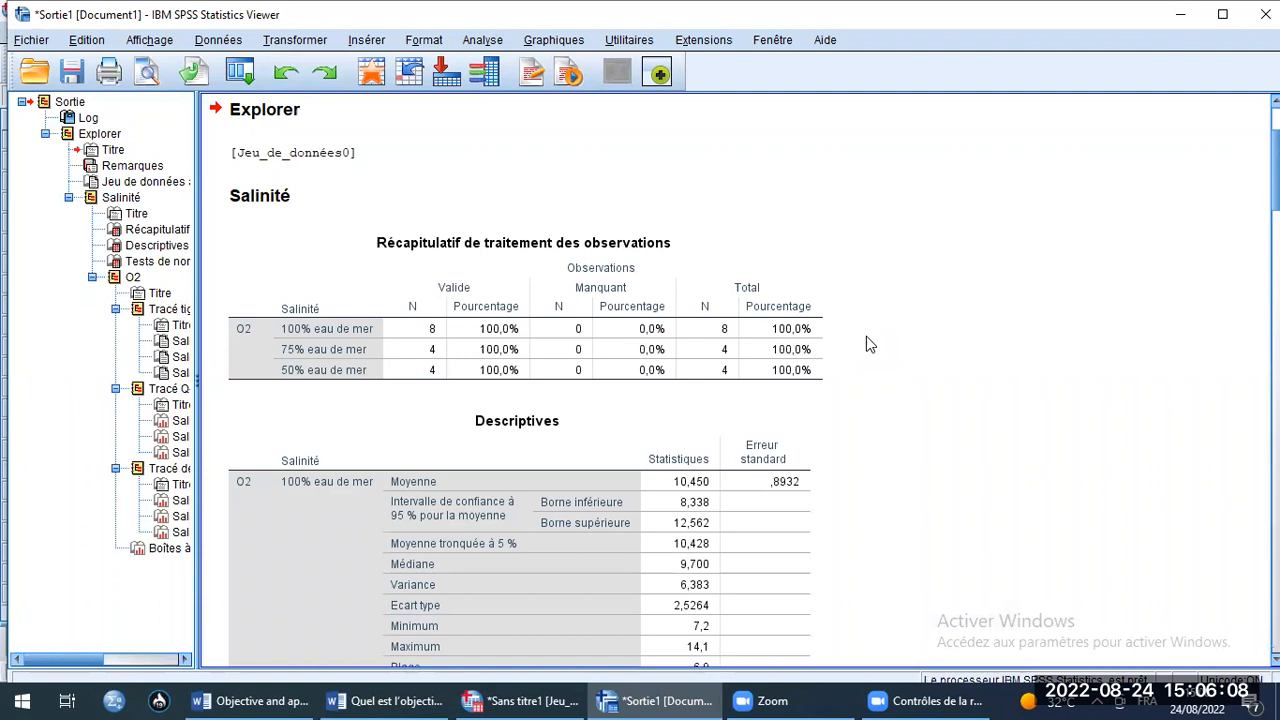
- Select the Tests de normalité table in the output and open its print preview
{"action": "scroll", "coordinate": [977, 361], "scroll_direction": "down", "scroll_amount": 15}
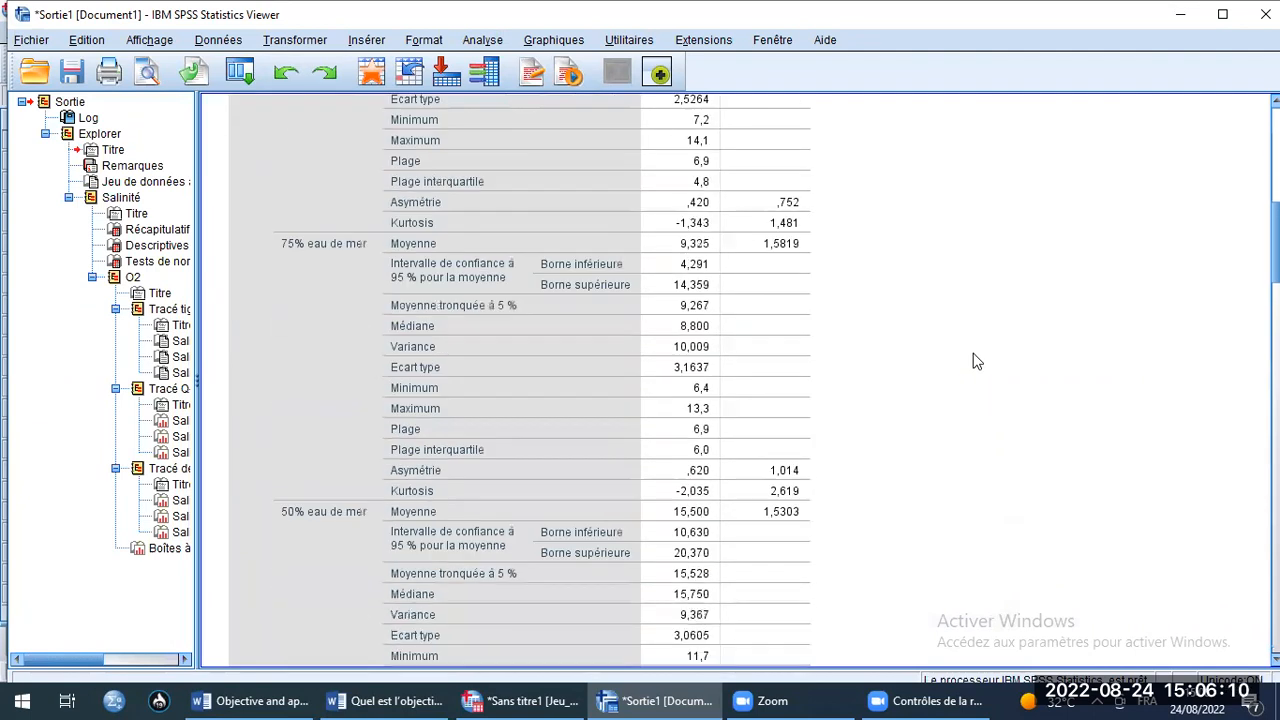
{"action": "scroll", "coordinate": [866, 389], "scroll_direction": "down", "scroll_amount": 3}
{"action": "left_click", "coordinate": [436, 278]}
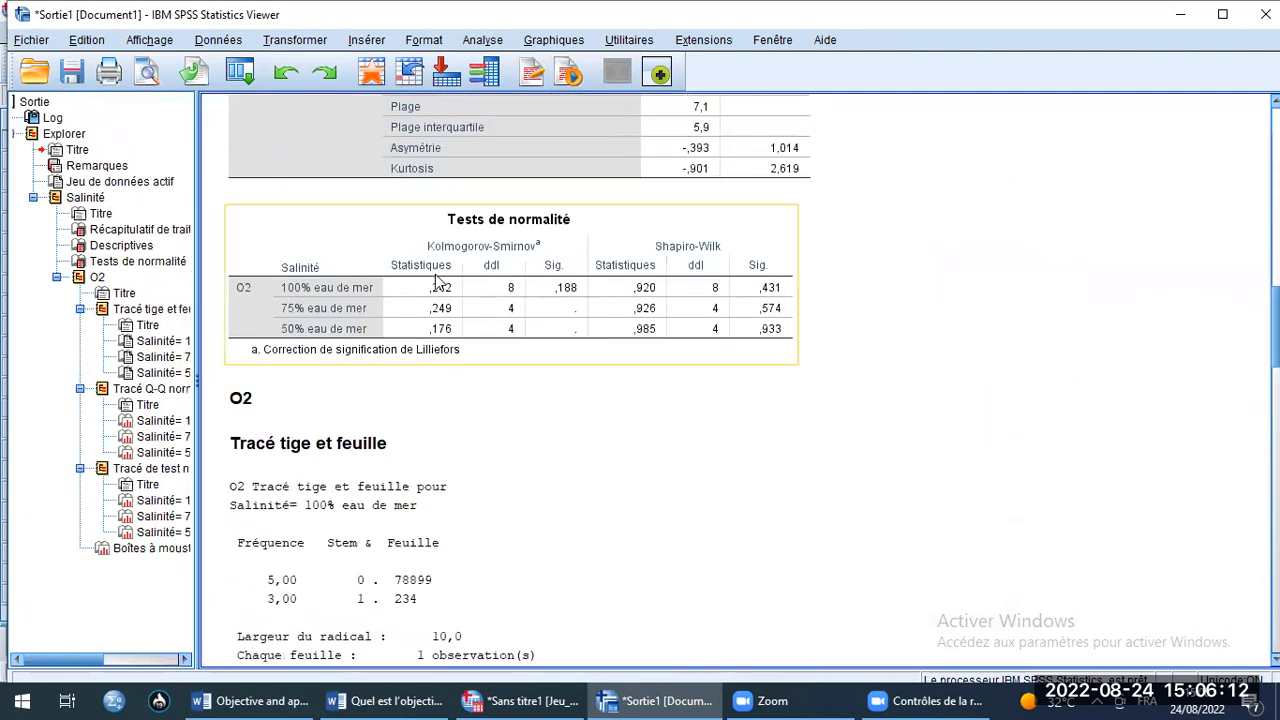
{"action": "left_click", "coordinate": [148, 72]}
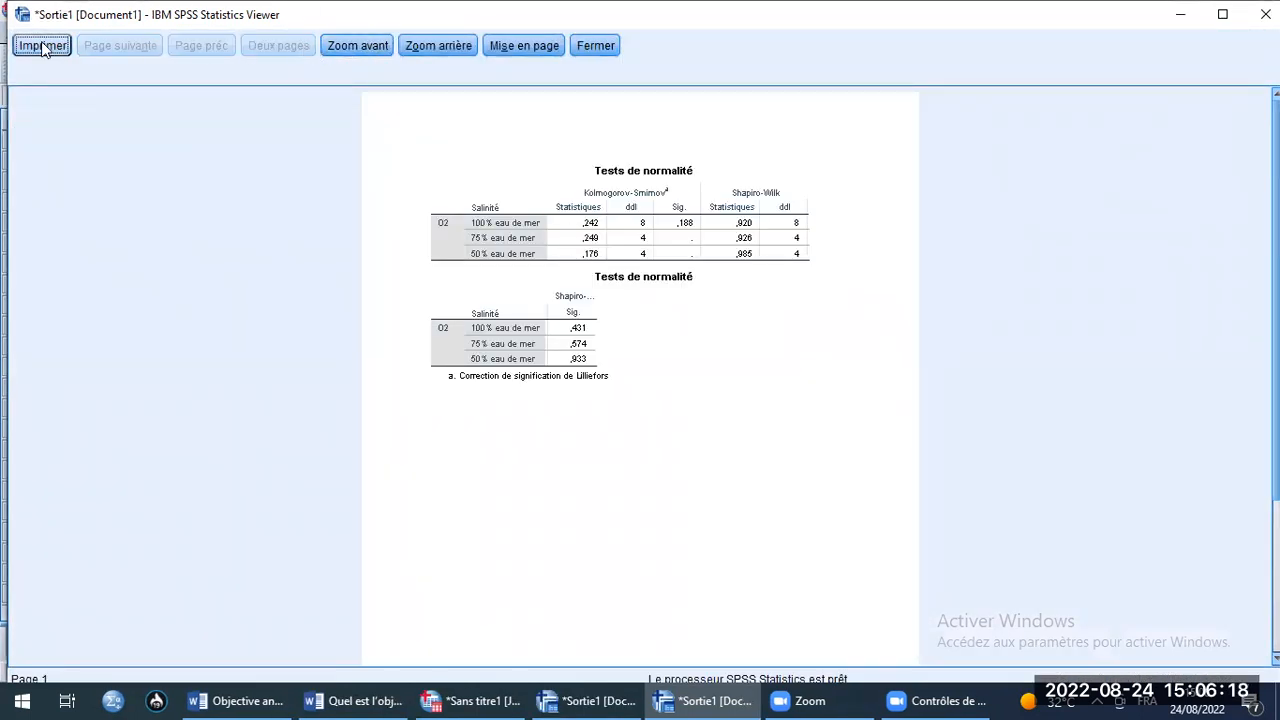
- Leave the print preview, review the Tests de normalité table in the output, and return to the SPSS data editor
{"action": "left_click", "coordinate": [1180, 19]}
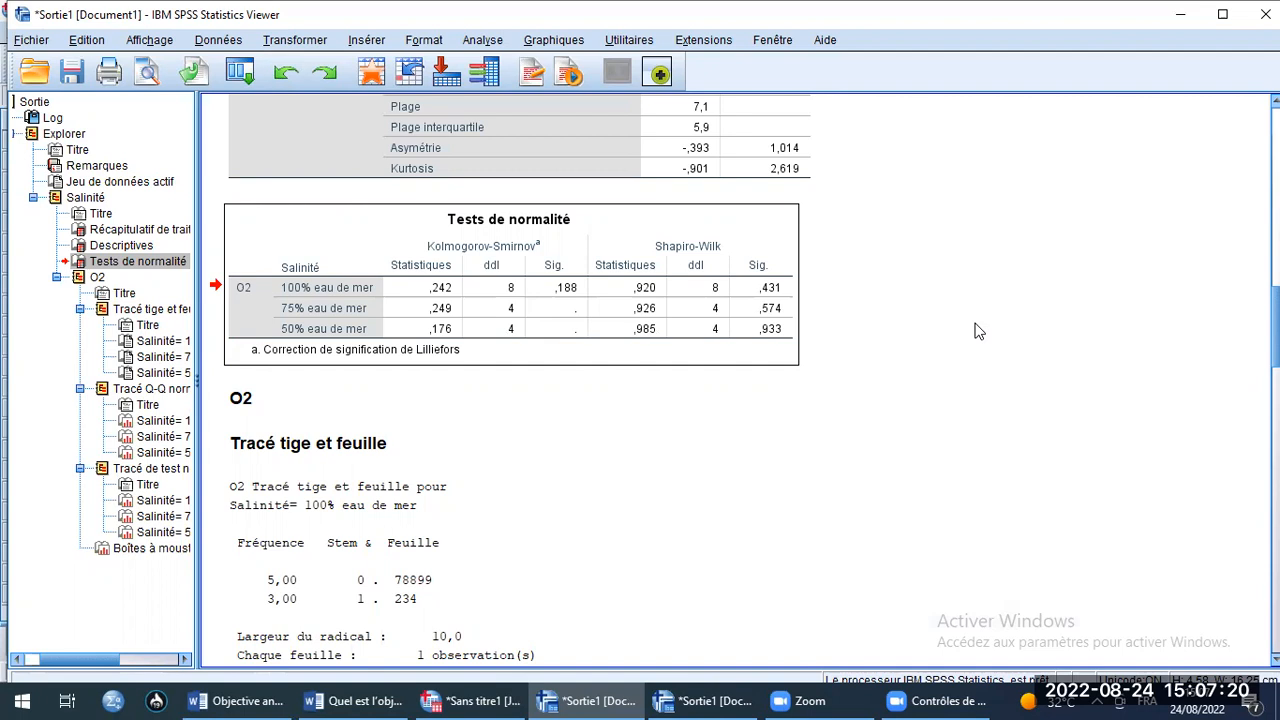
{"action": "left_click", "coordinate": [476, 301]}
{"action": "left_click", "coordinate": [787, 358]}
{"action": "left_click", "coordinate": [1182, 18]}
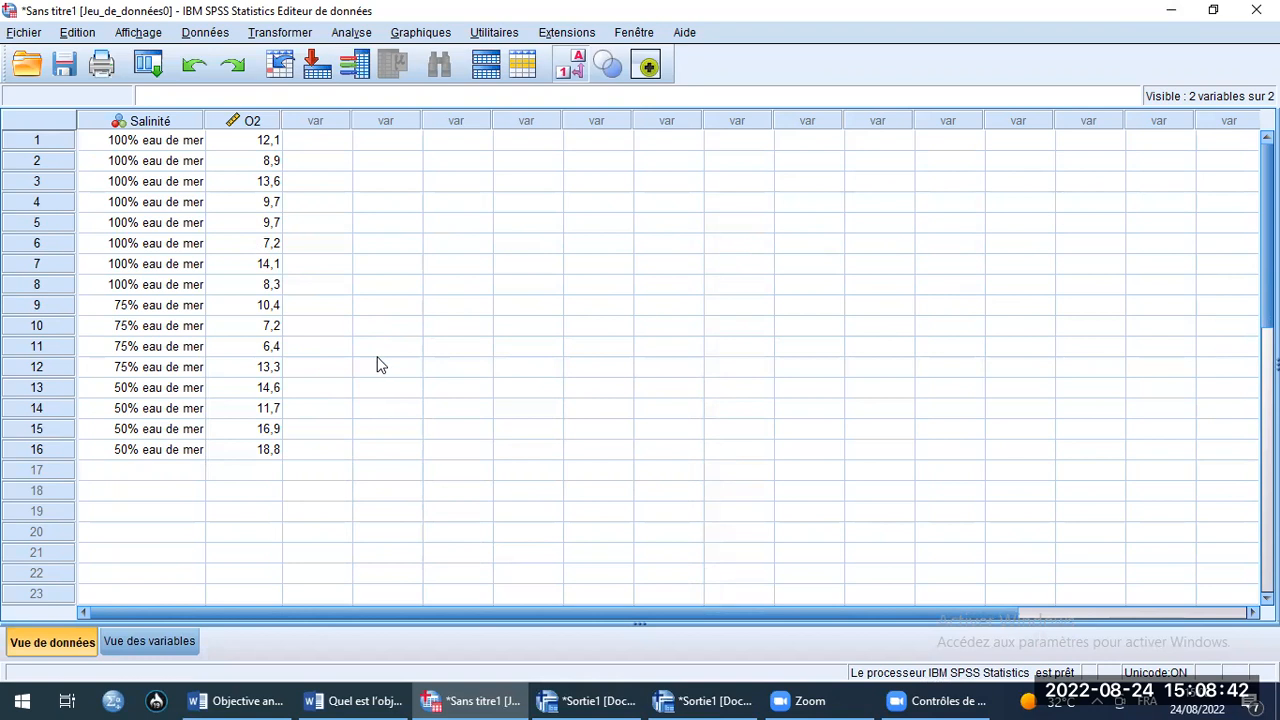
- Run a one-way ANOVA with O2 as the dependent variable and Salinité as the factor
{"action": "left_click", "coordinate": [352, 33]}
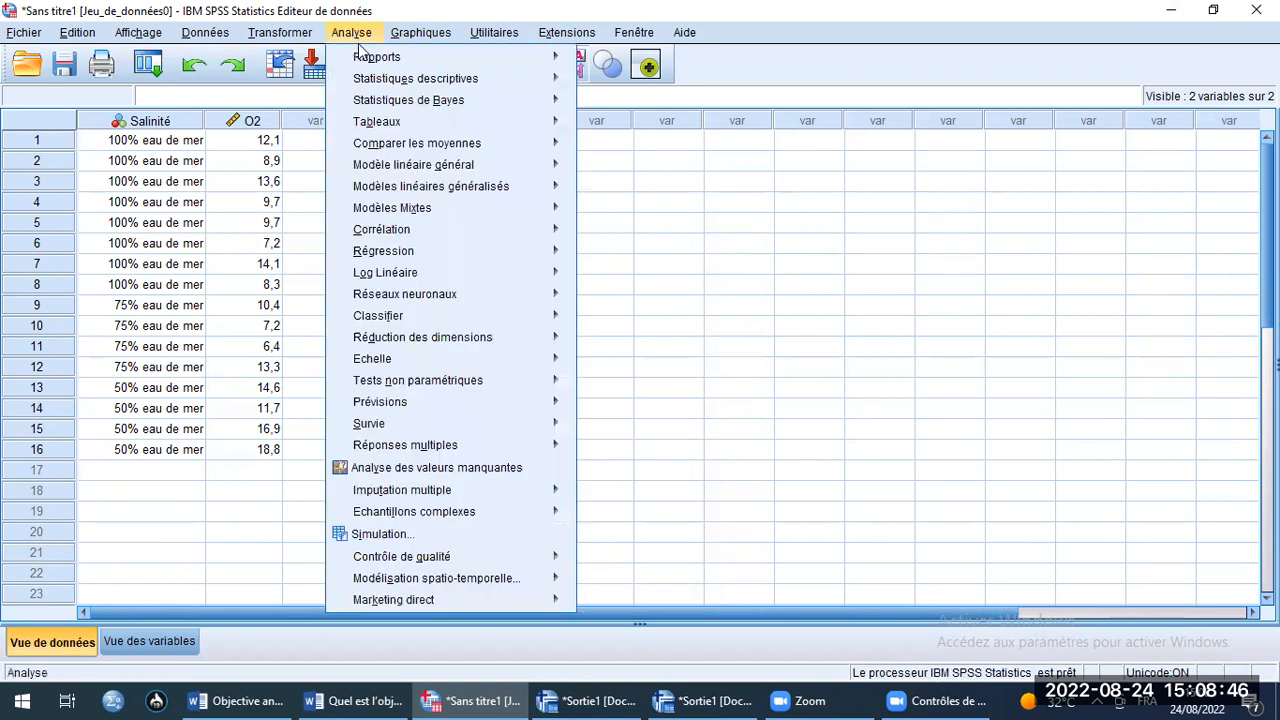
{"action": "mouse_move", "coordinate": [407, 145]}
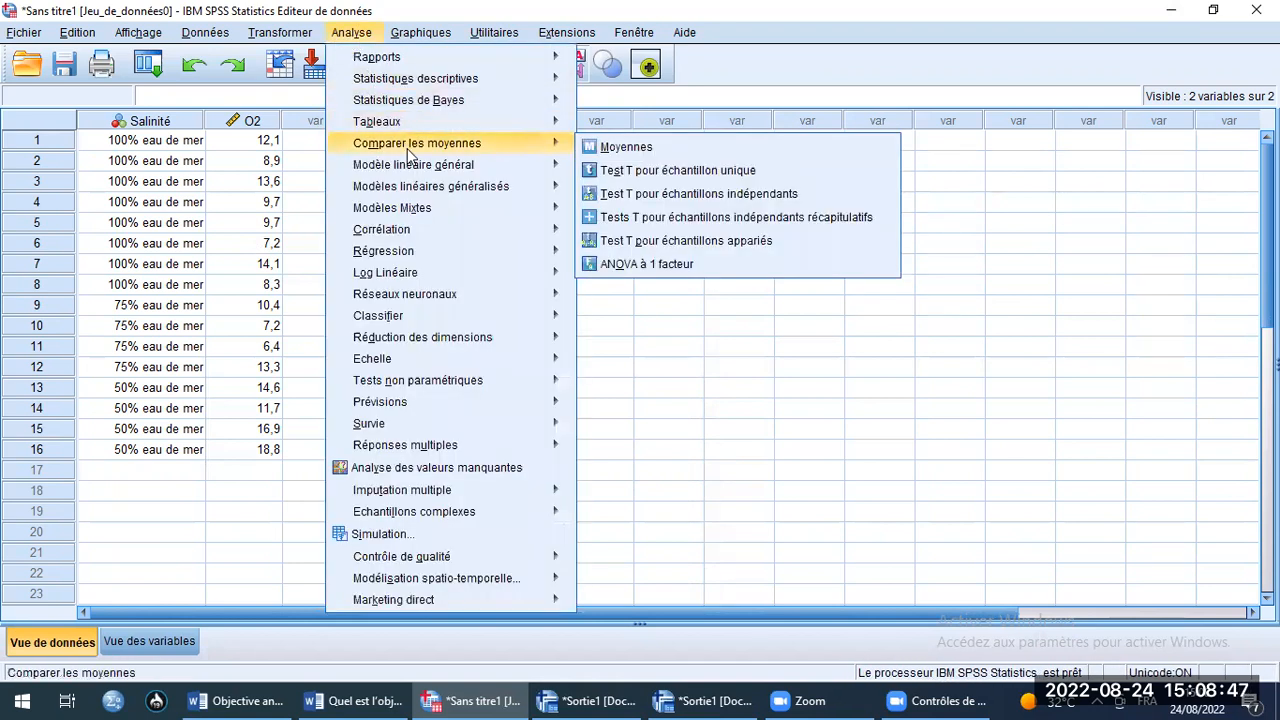
{"action": "left_click", "coordinate": [646, 264]}
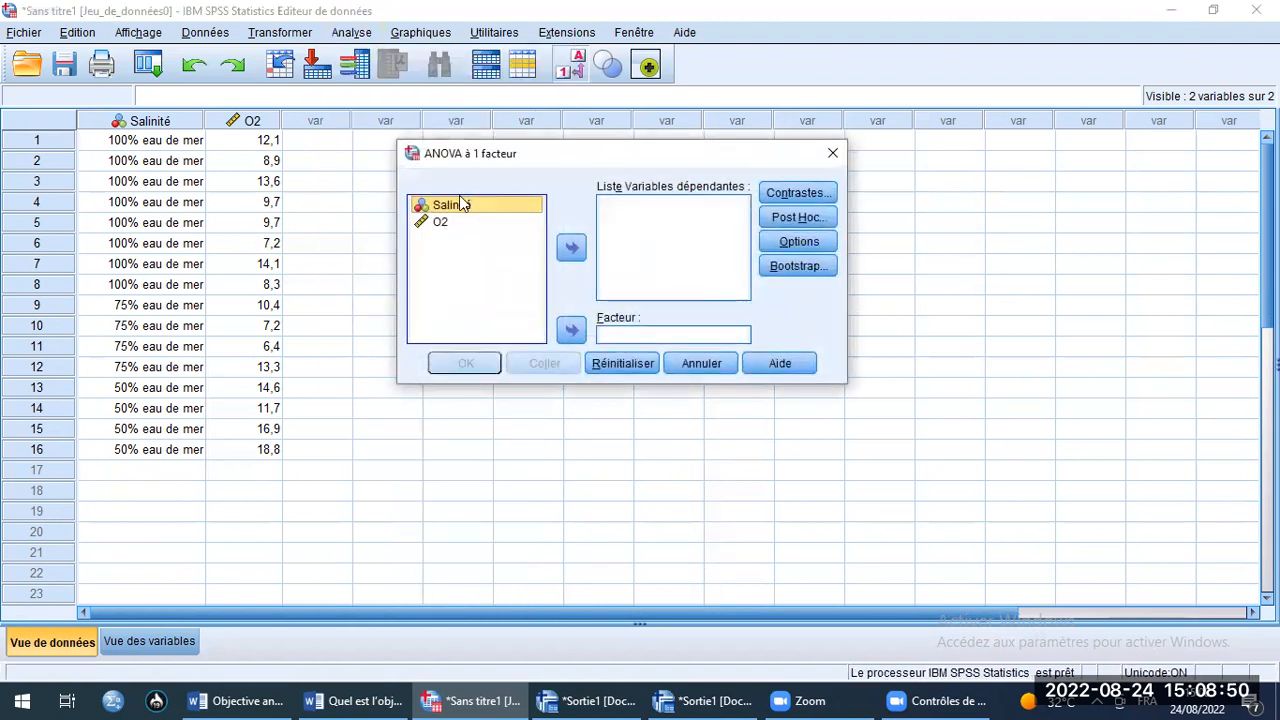
{"action": "left_click", "coordinate": [571, 330]}
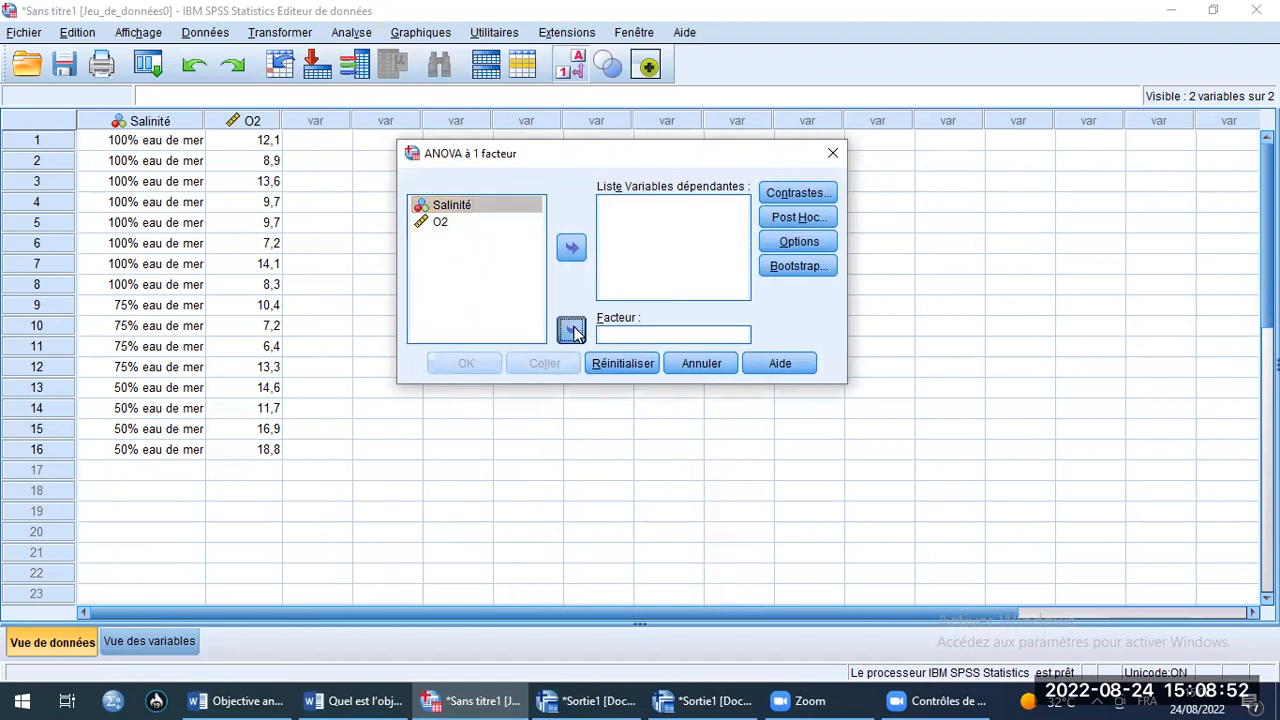
{"action": "left_click", "coordinate": [433, 210]}
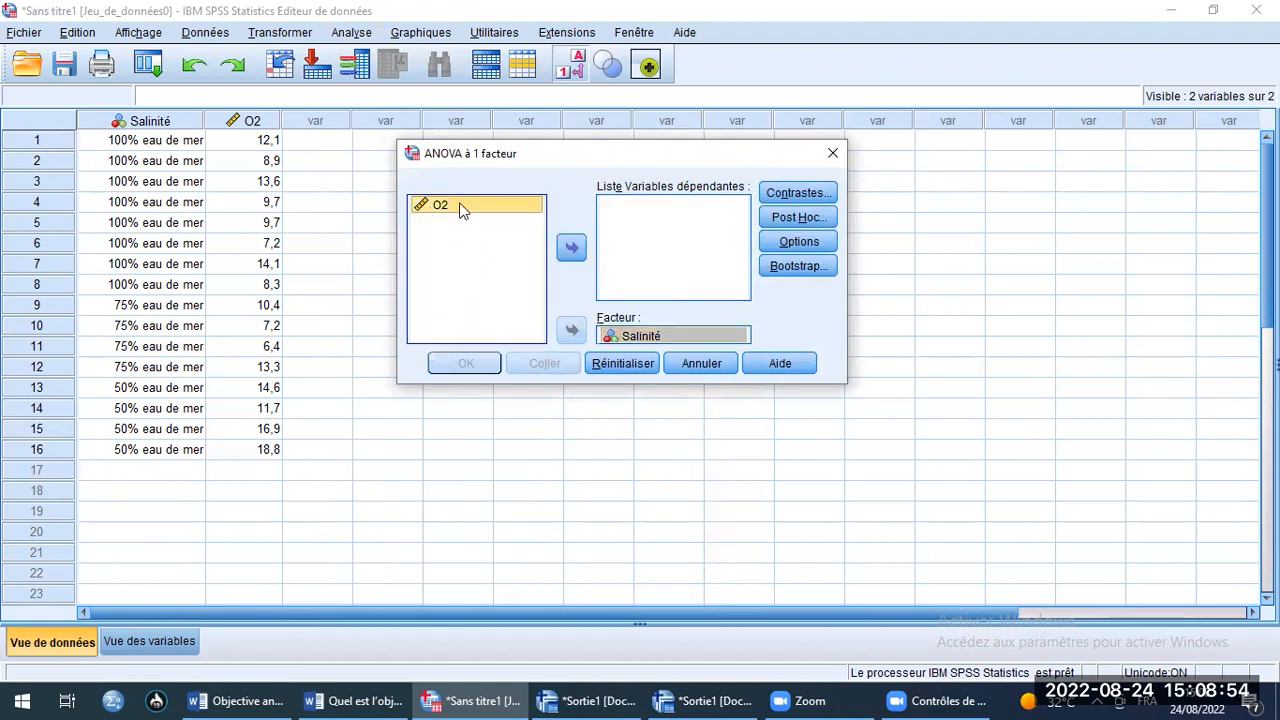
{"action": "left_click", "coordinate": [572, 250]}
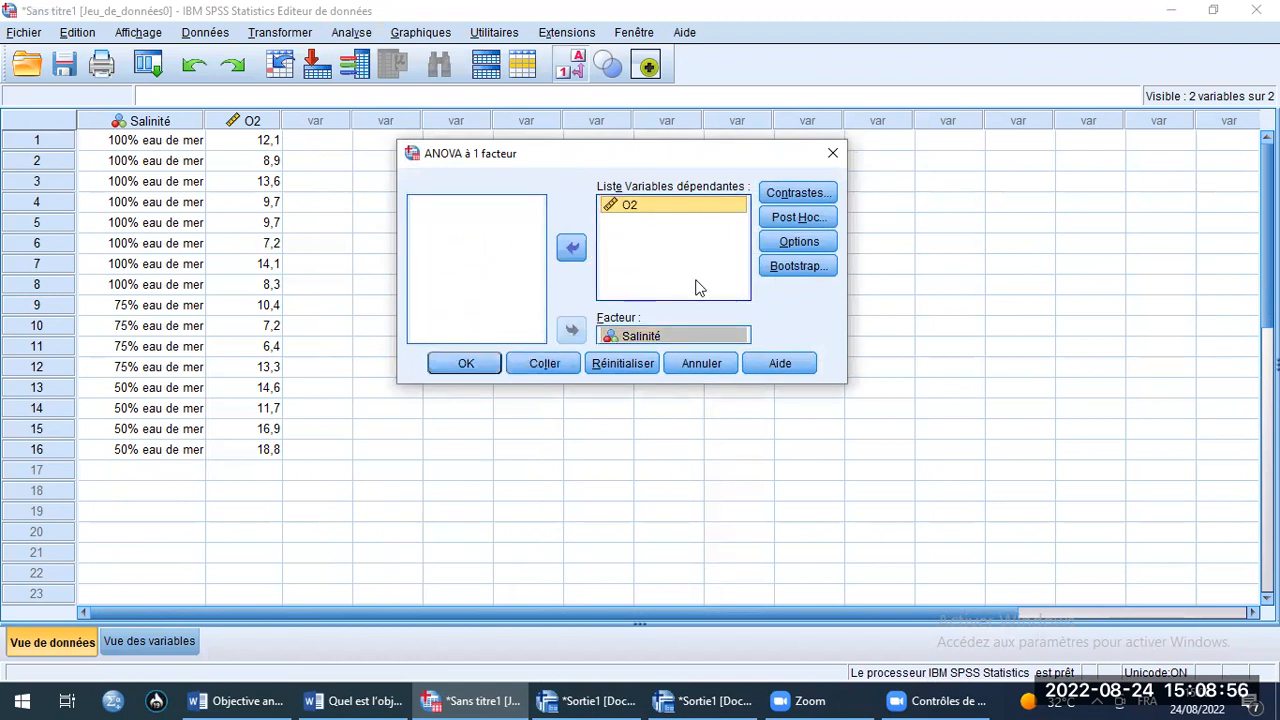
{"action": "left_click", "coordinate": [463, 368]}
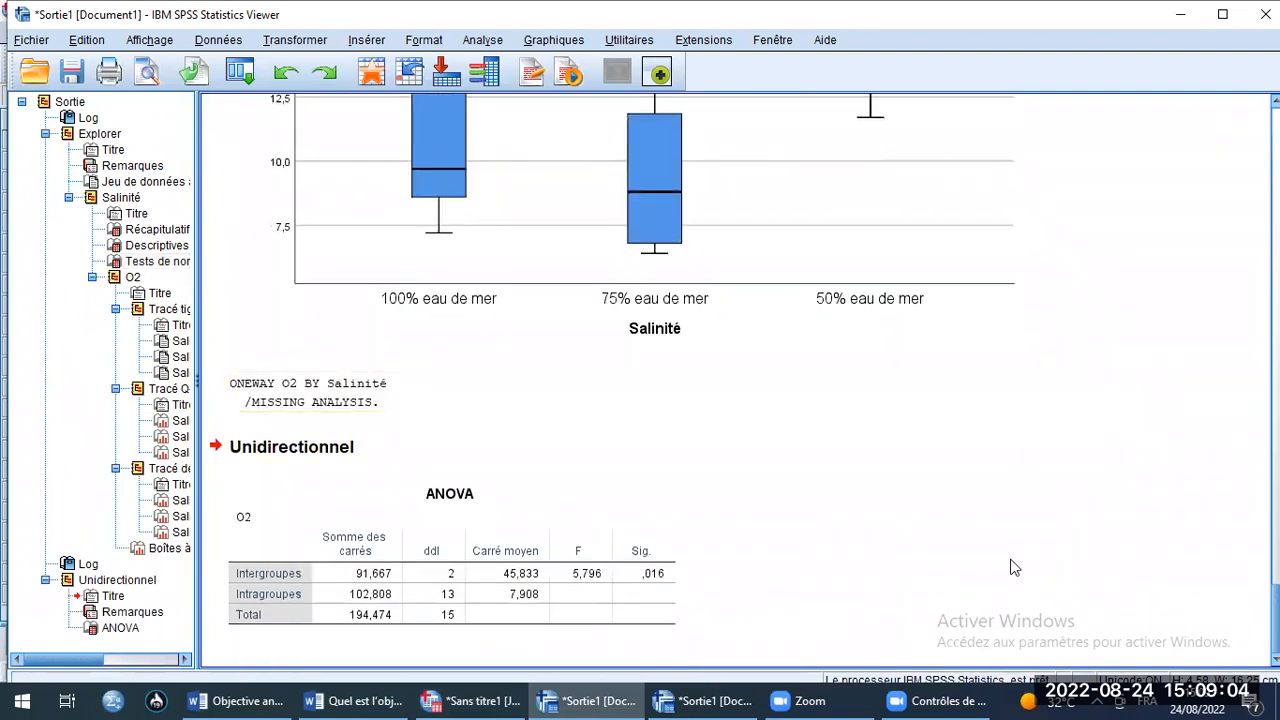
- Select the ANOVA table in the output and enlarge it in the print preview
{"action": "left_click", "coordinate": [603, 482]}
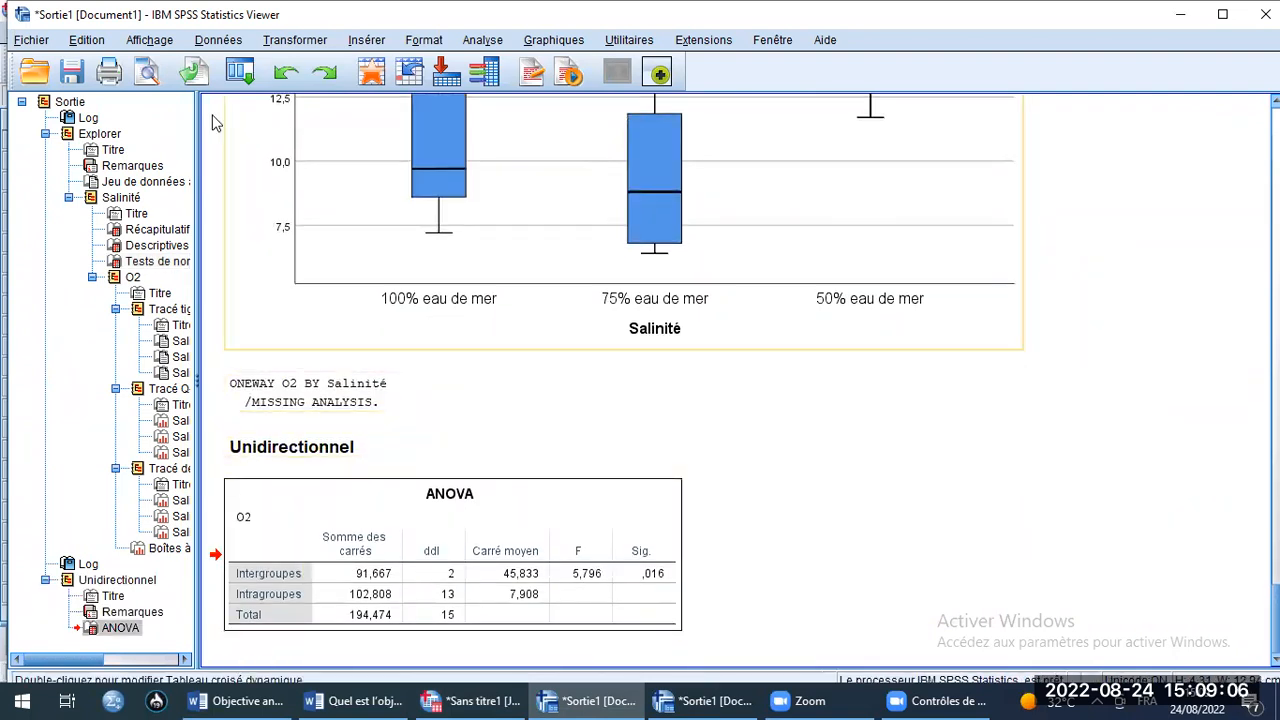
{"action": "left_click", "coordinate": [148, 70]}
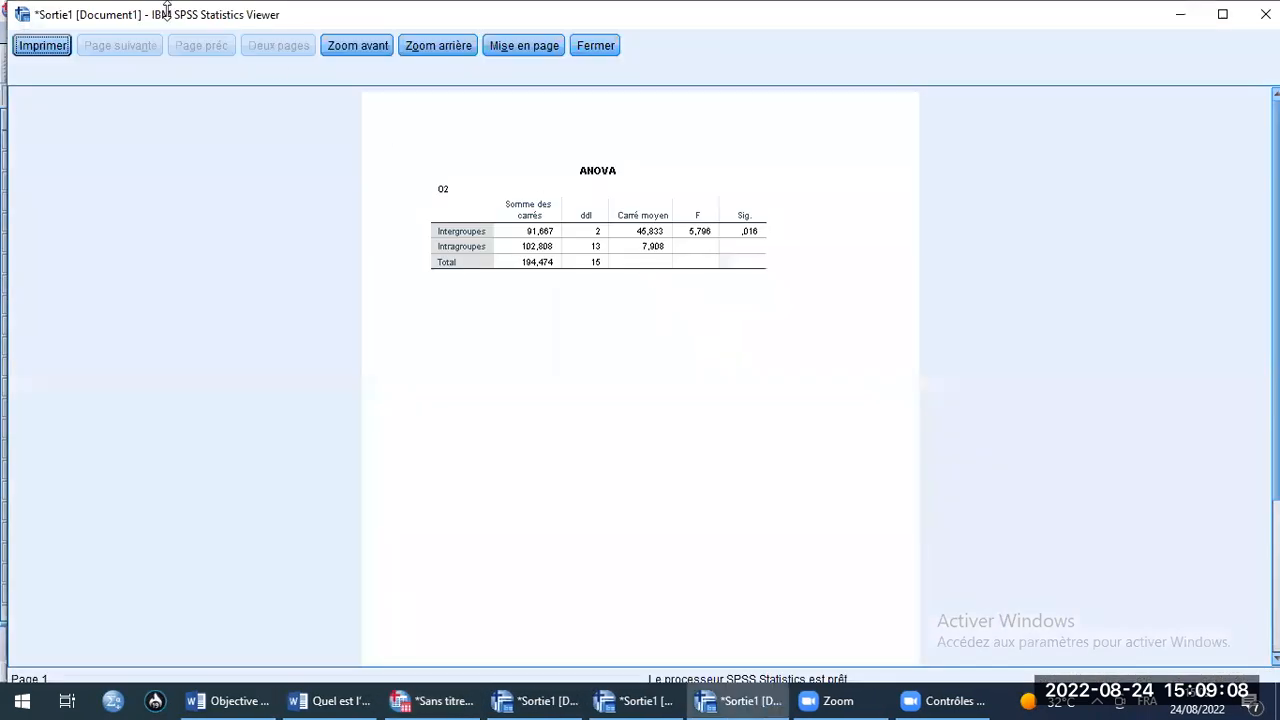
{"action": "left_click", "coordinate": [366, 50]}
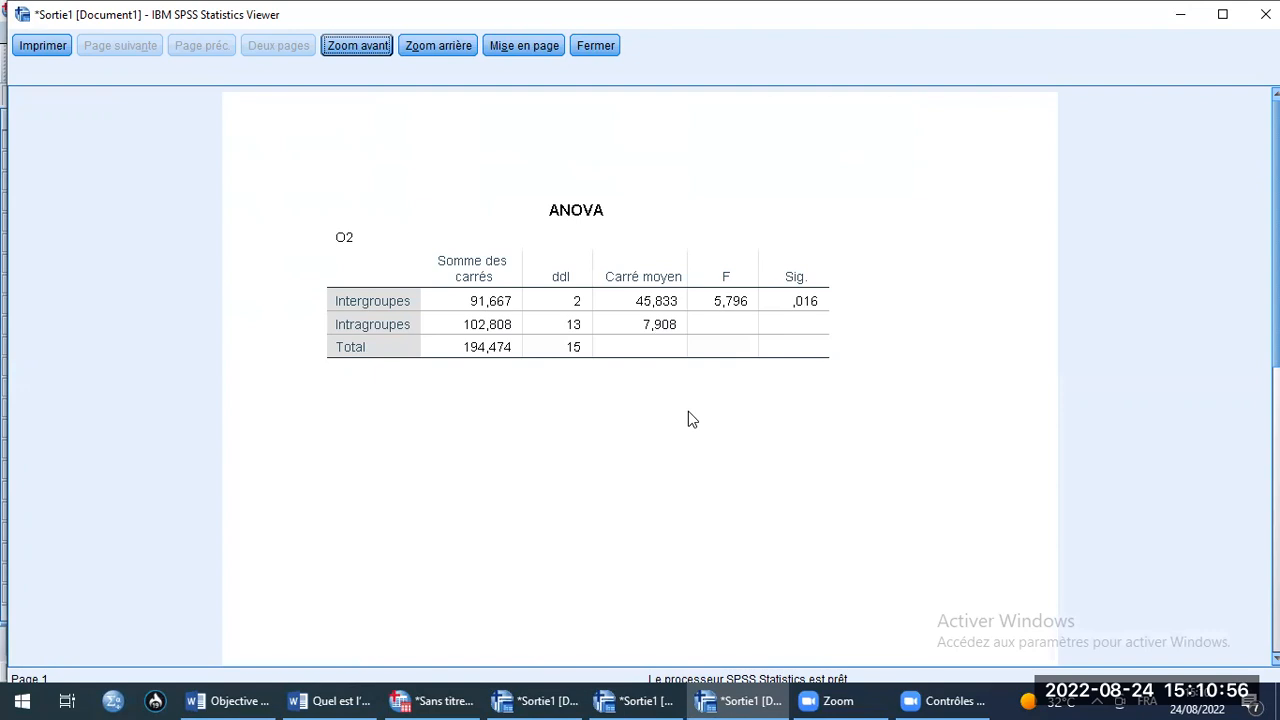
- Switch to Word and consult the table of post hoc tests and the conditions for applying ANOVA
{"action": "left_click", "coordinate": [336, 698]}
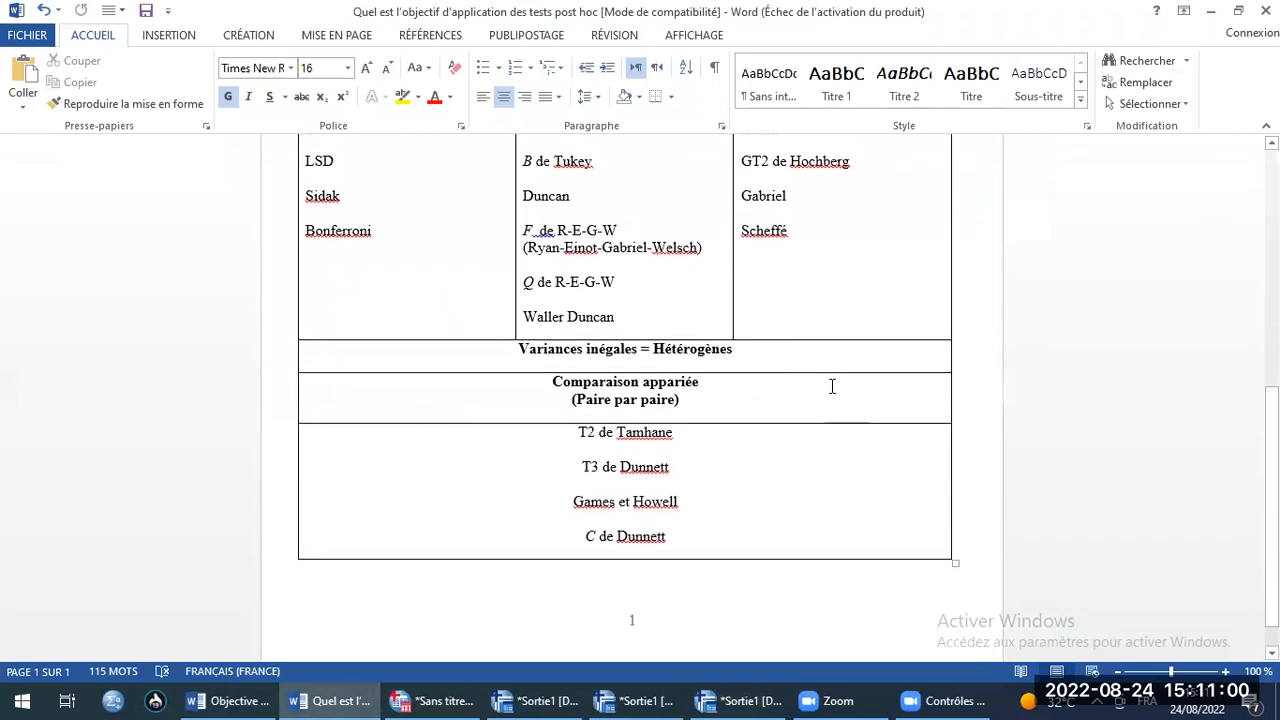
{"action": "scroll", "coordinate": [831, 386], "scroll_direction": "up", "scroll_amount": 5}
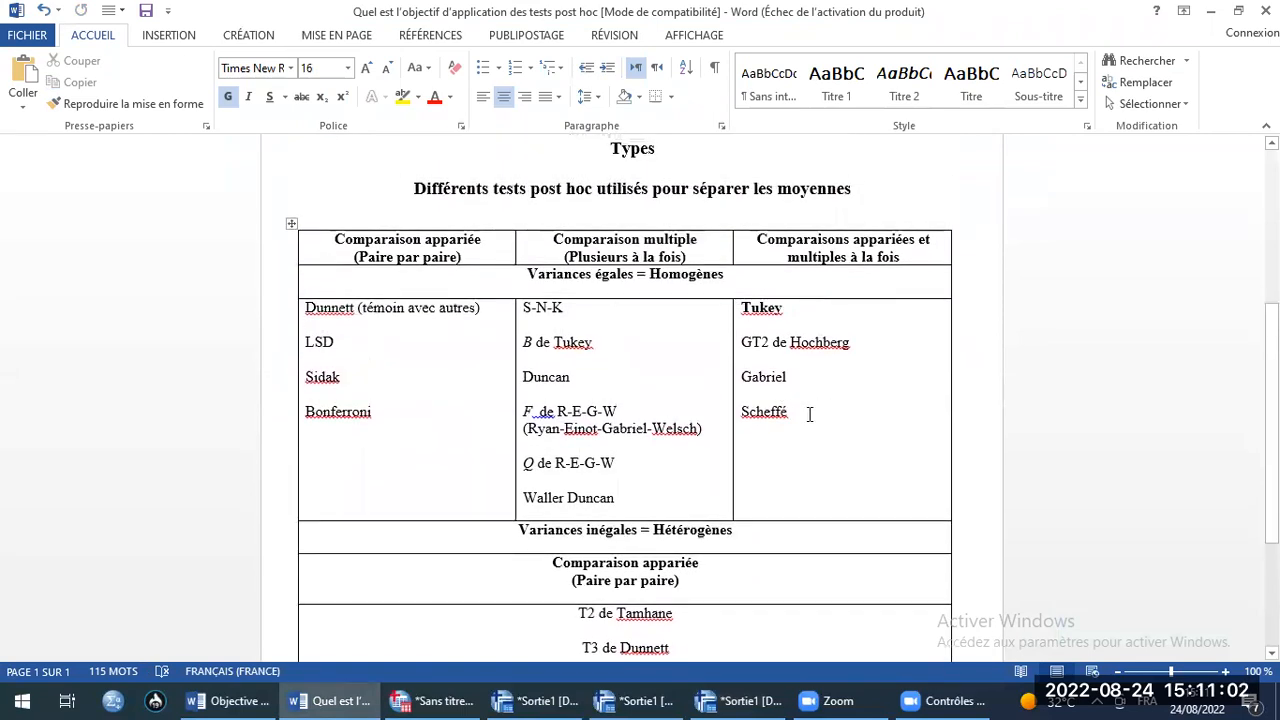
{"action": "scroll", "coordinate": [690, 337], "scroll_direction": "down", "scroll_amount": 1}
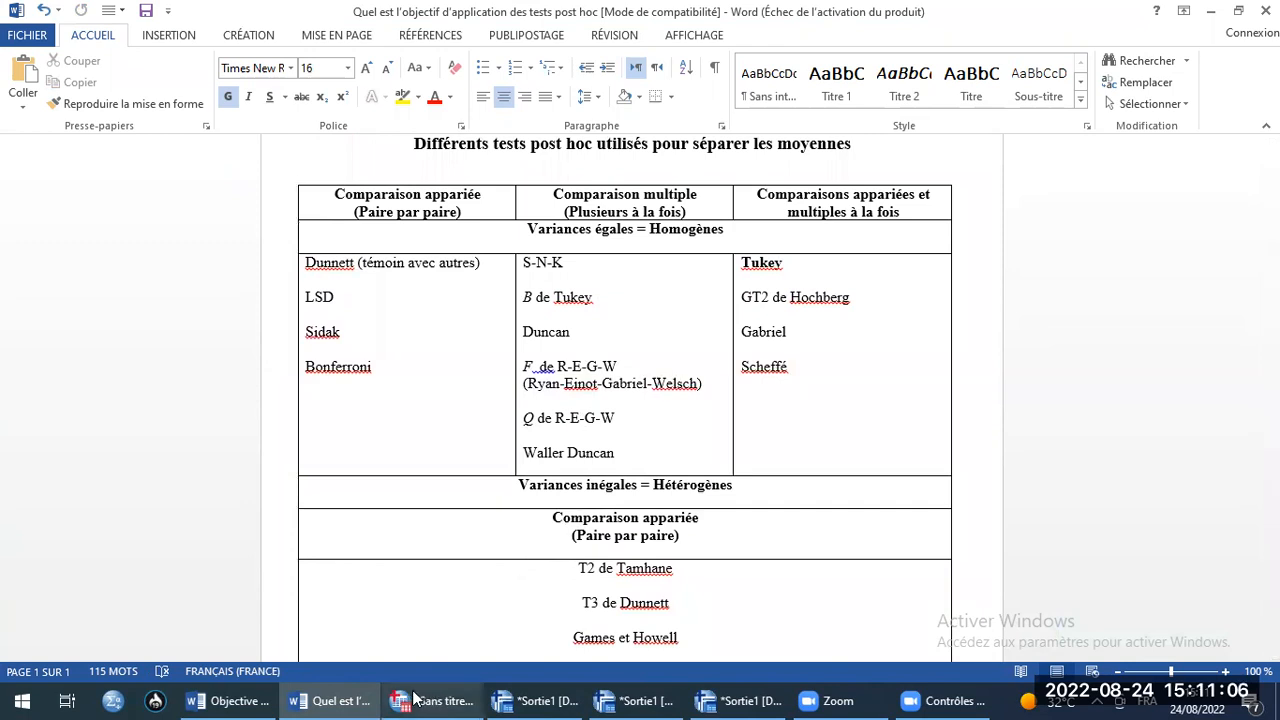
{"action": "left_click", "coordinate": [300, 625]}
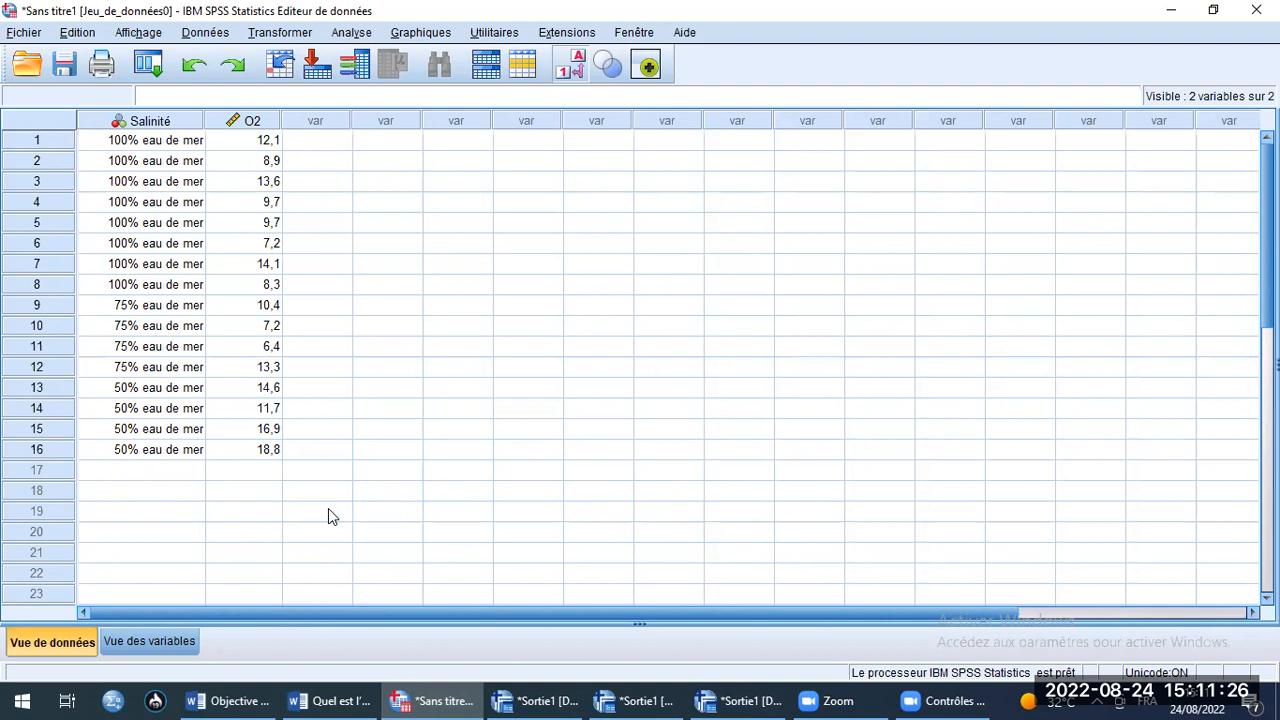
{"action": "left_click", "coordinate": [247, 698]}
{"action": "scroll", "coordinate": [433, 511], "scroll_direction": "up", "scroll_amount": 5}
{"action": "scroll", "coordinate": [433, 511], "scroll_direction": "up", "scroll_amount": 5}
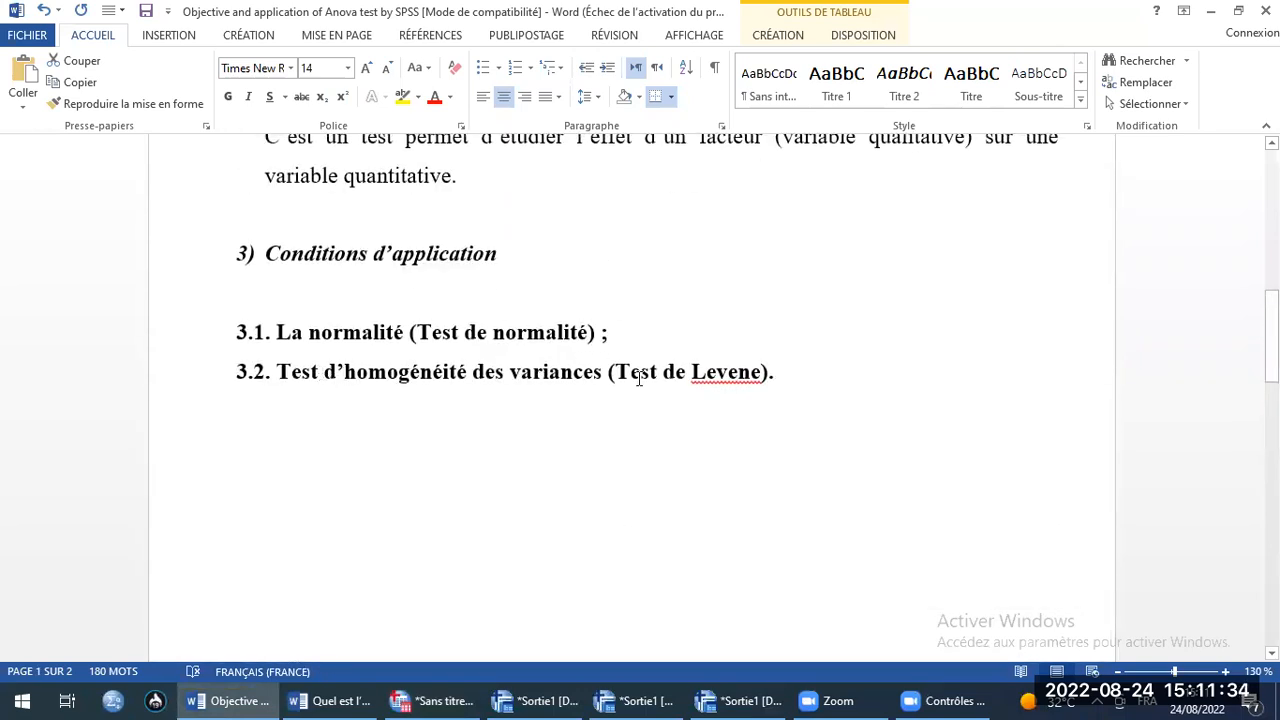
- In SPSS, add the variance homogeneity test to the one-way ANOVA of O2 by Salinité and run it
{"action": "left_click", "coordinate": [424, 697]}
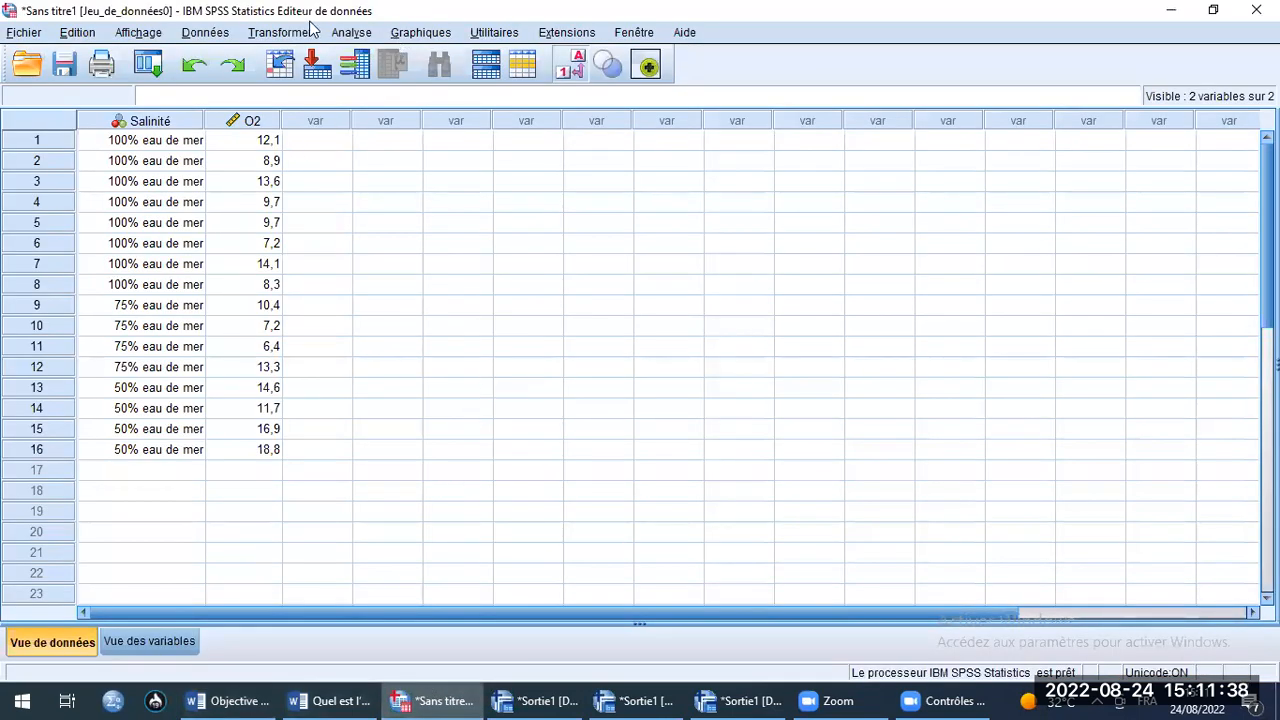
{"action": "left_click", "coordinate": [352, 33]}
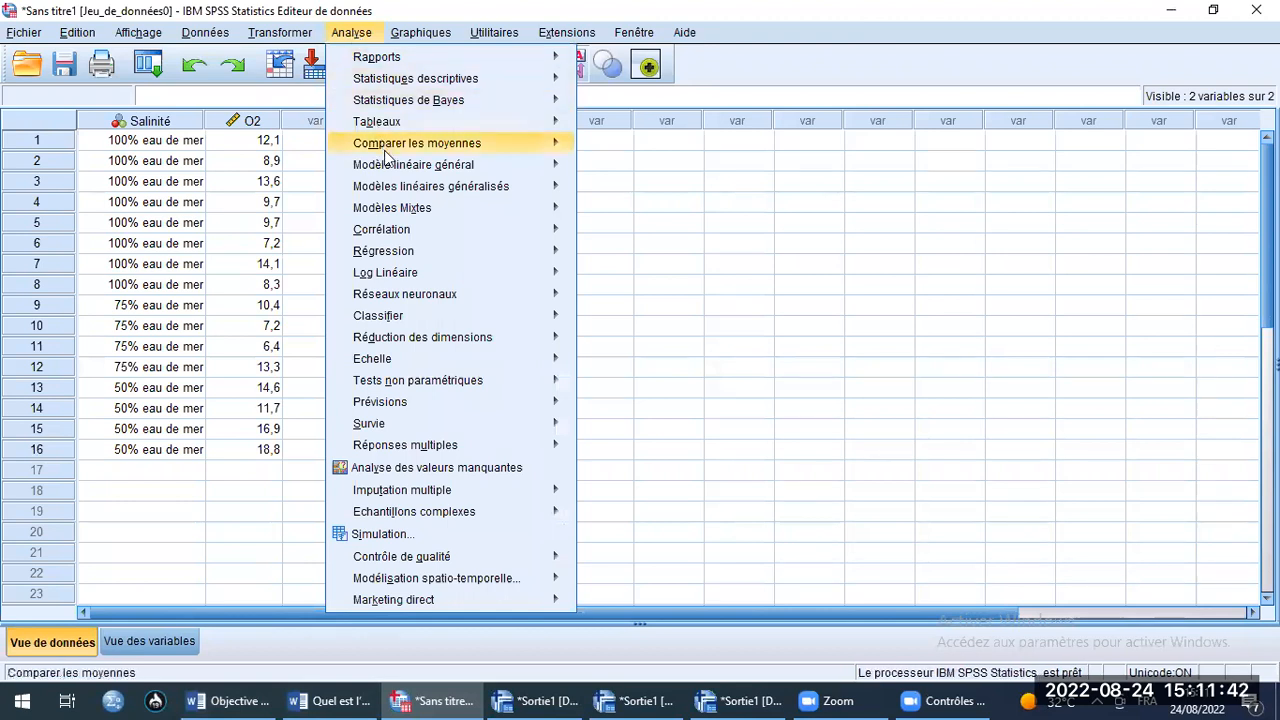
{"action": "mouse_move", "coordinate": [390, 150]}
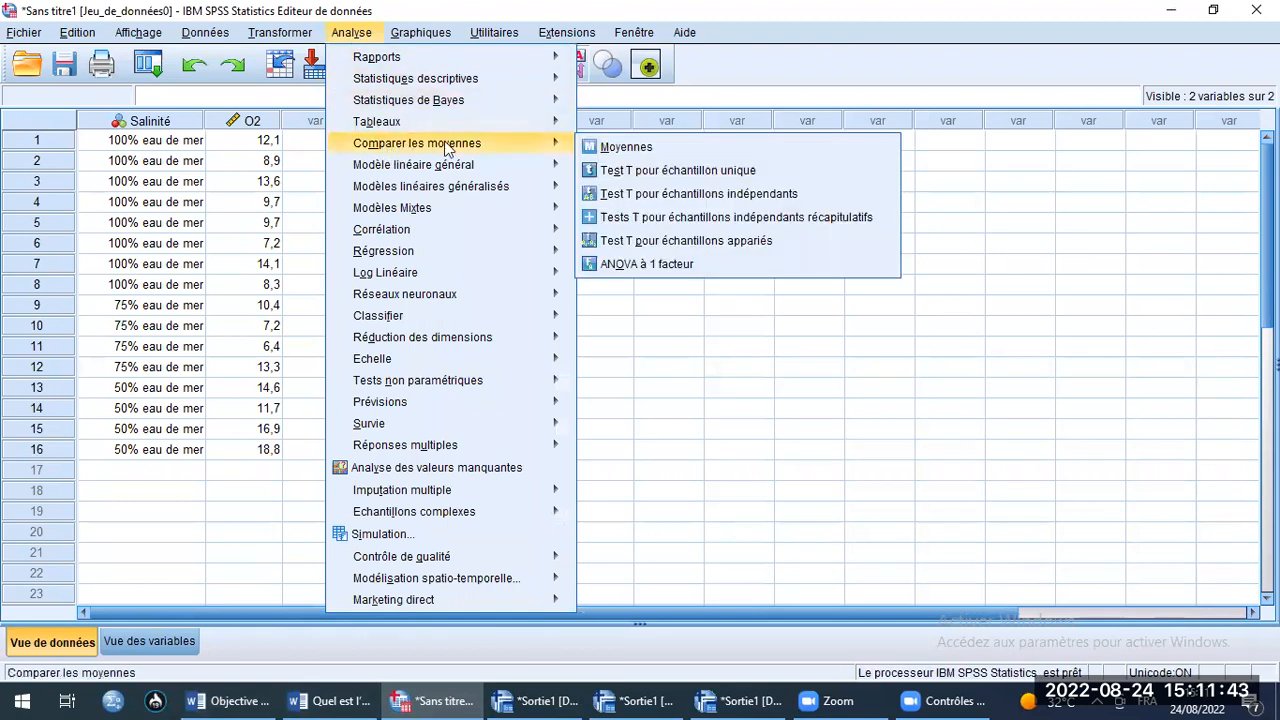
{"action": "left_click", "coordinate": [652, 266]}
{"action": "left_click", "coordinate": [806, 241]}
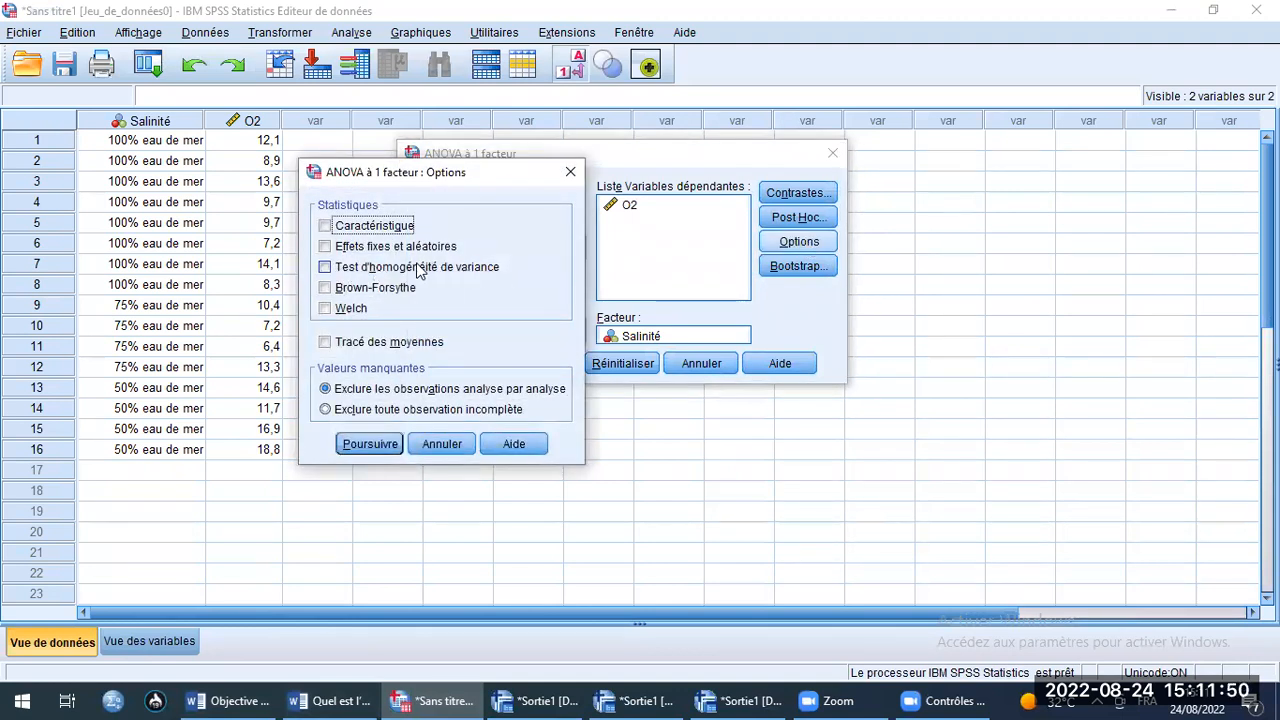
{"action": "left_click", "coordinate": [336, 272]}
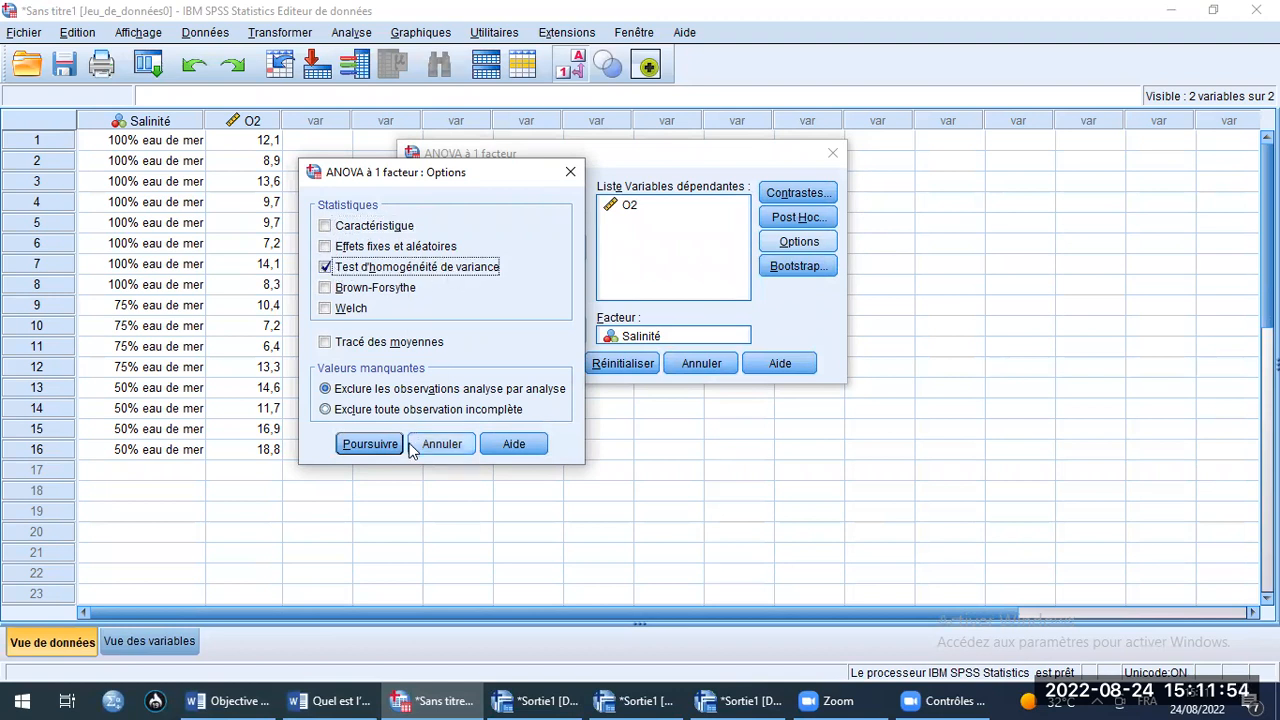
{"action": "left_click", "coordinate": [358, 446]}
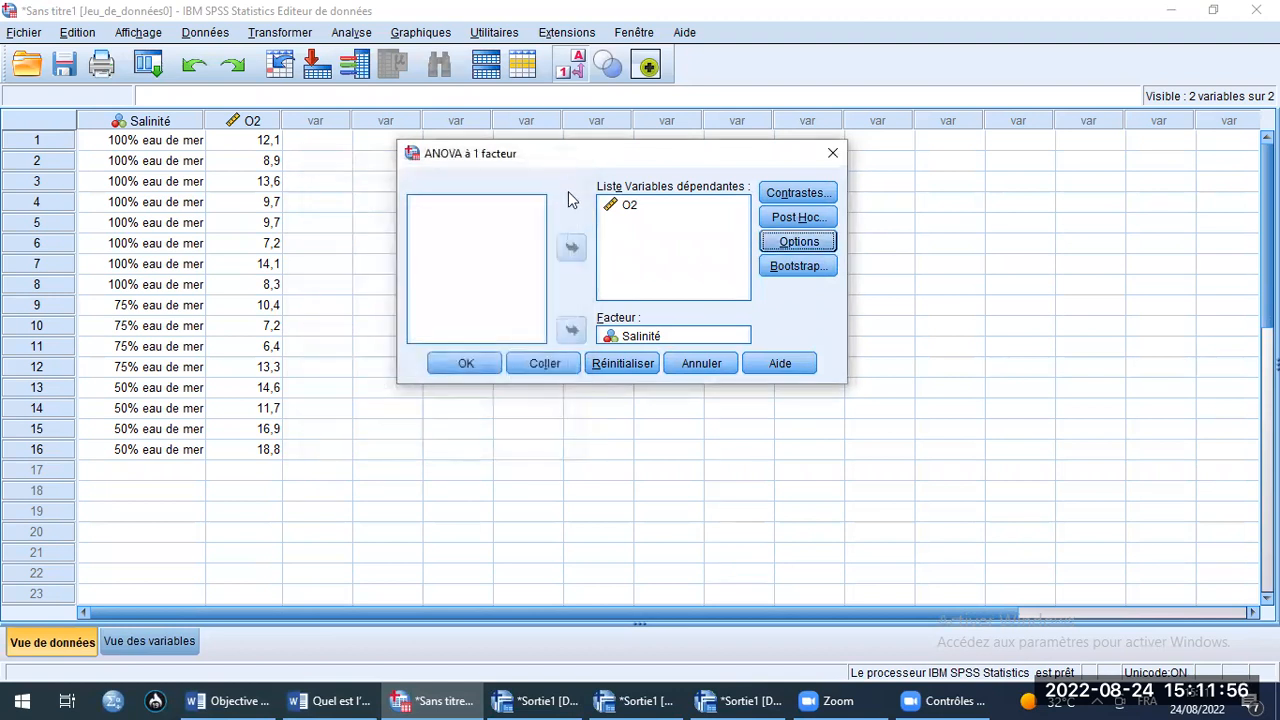
{"action": "left_click", "coordinate": [463, 367]}
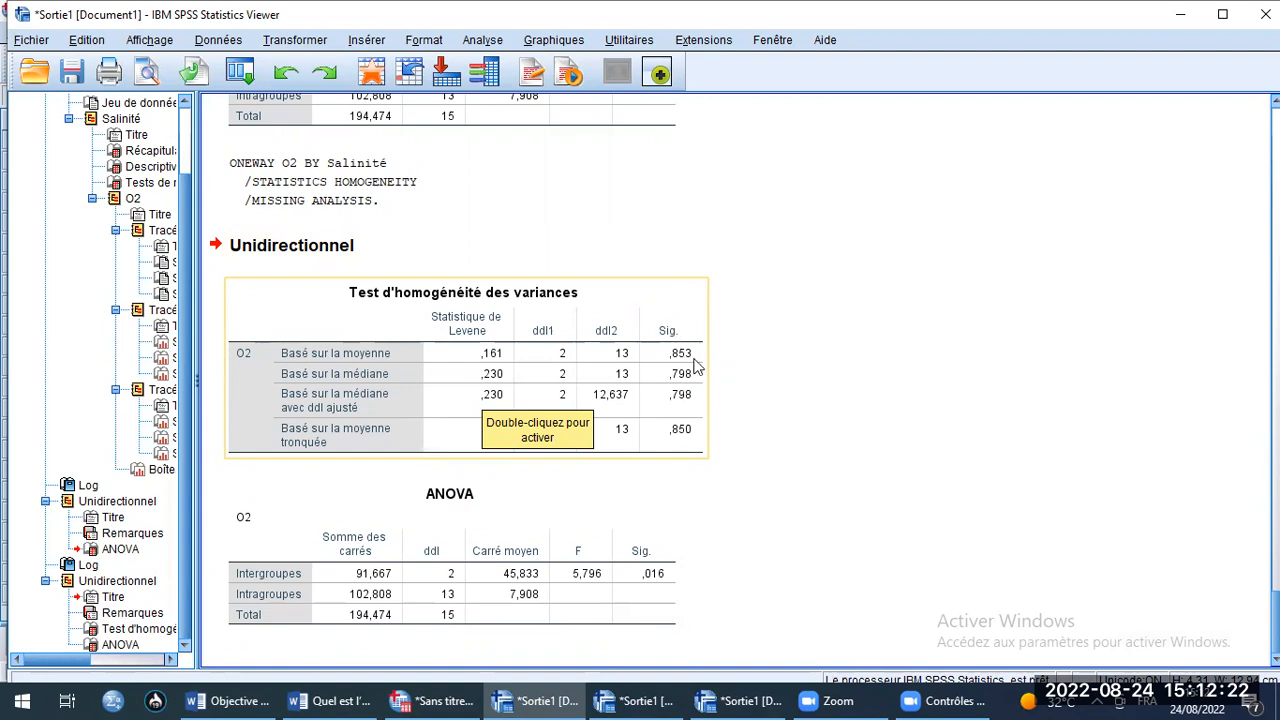
- Examine the Test d'homogénéité des variances table enlarged in the print preview, and close the preview
{"action": "left_click", "coordinate": [948, 380]}
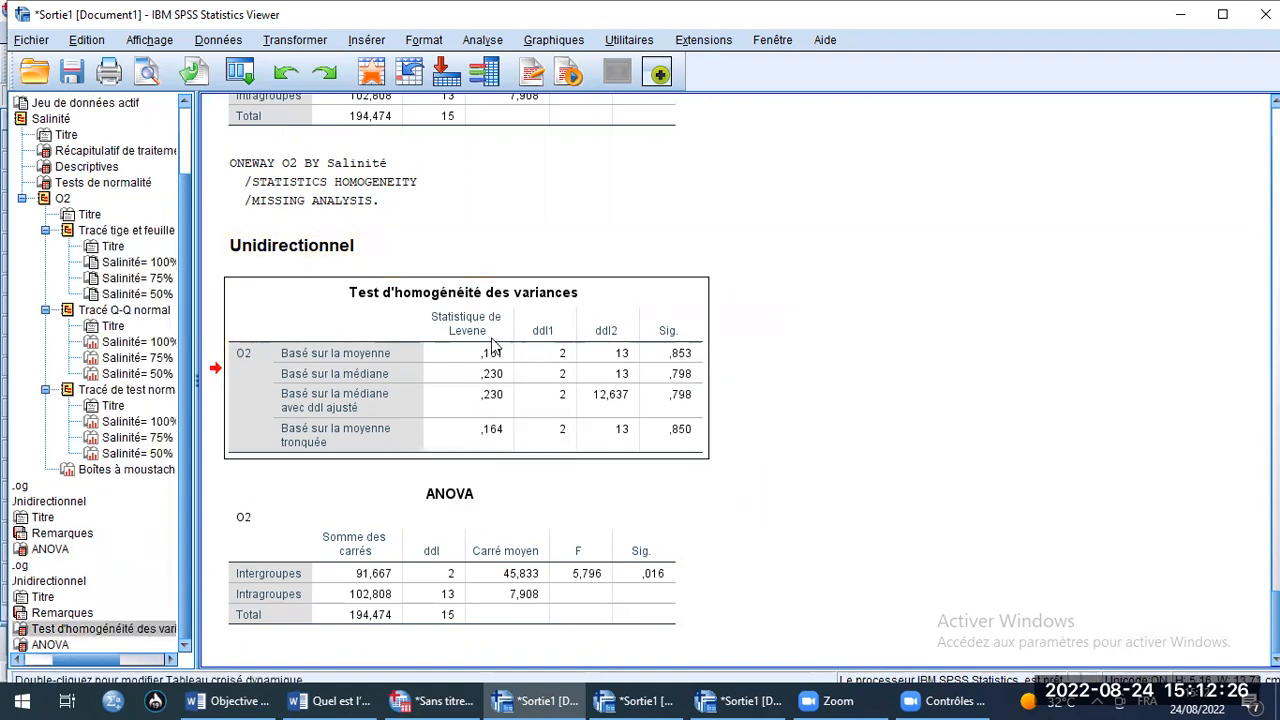
{"action": "left_click", "coordinate": [150, 72]}
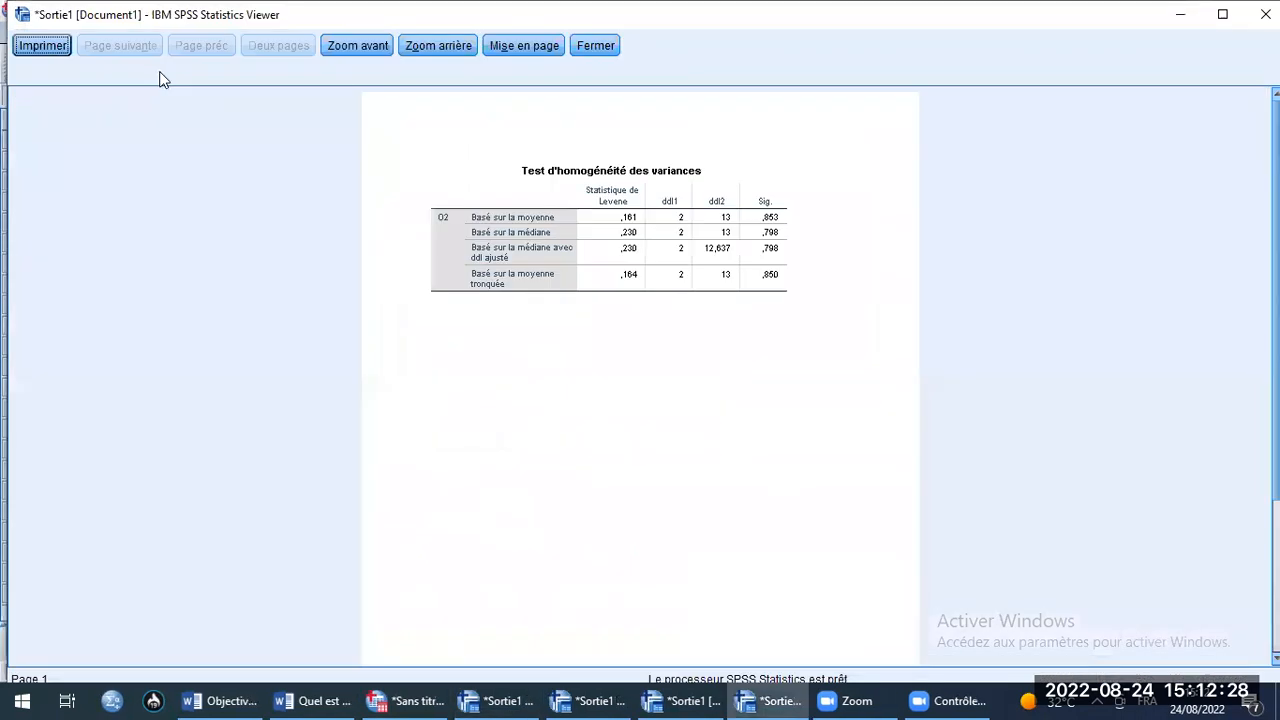
{"action": "left_click", "coordinate": [352, 42]}
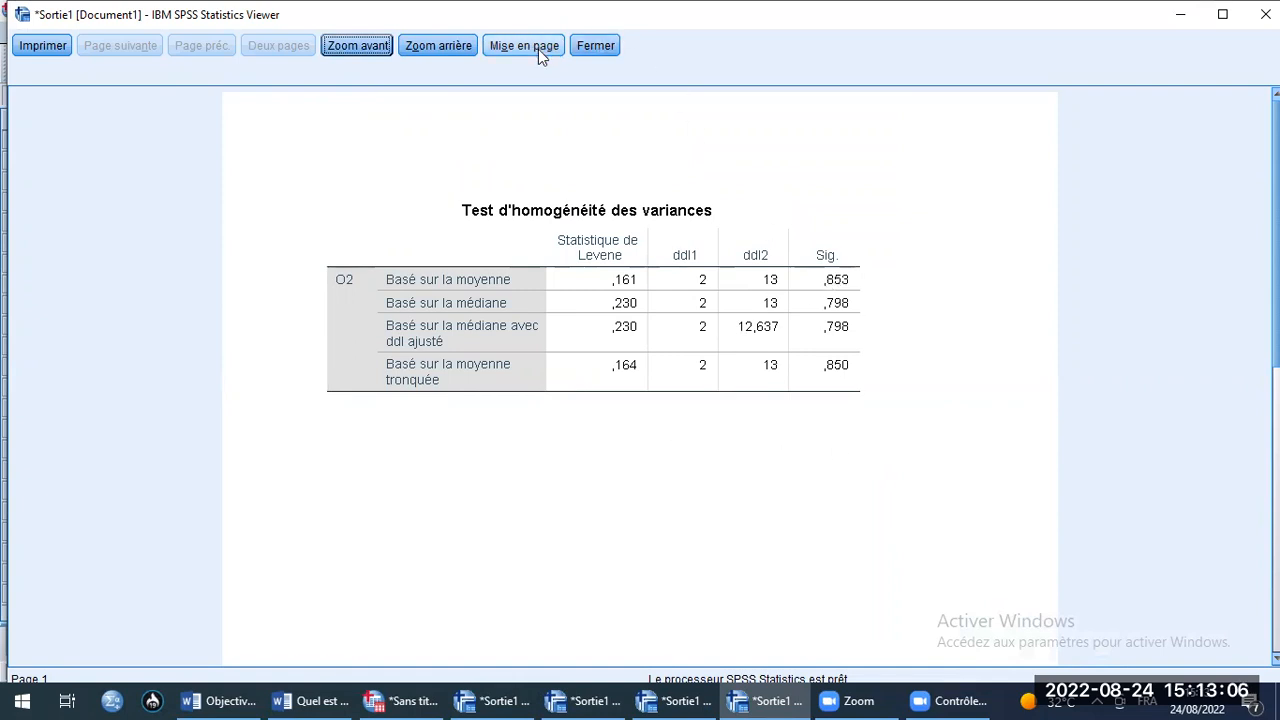
{"action": "left_click", "coordinate": [1265, 14]}
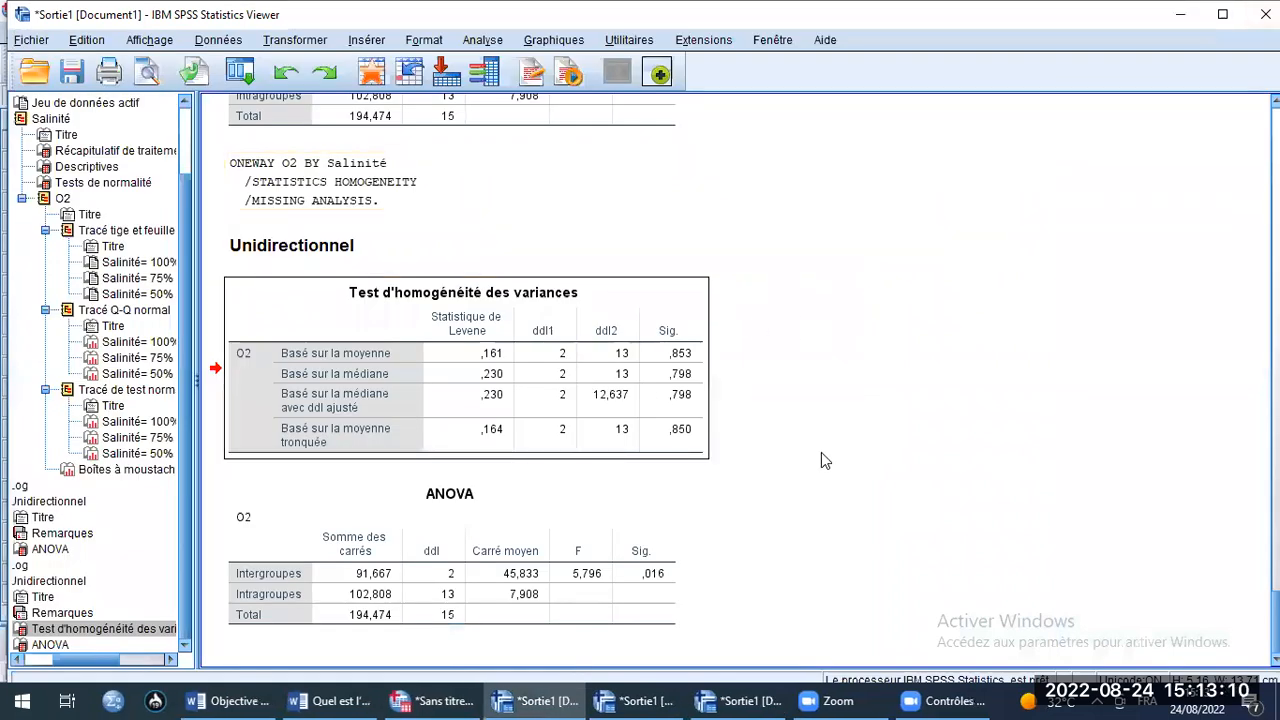
- Switch to the Word document on post hoc tests and enlarge its test table to 120%
{"action": "left_click", "coordinate": [333, 701]}
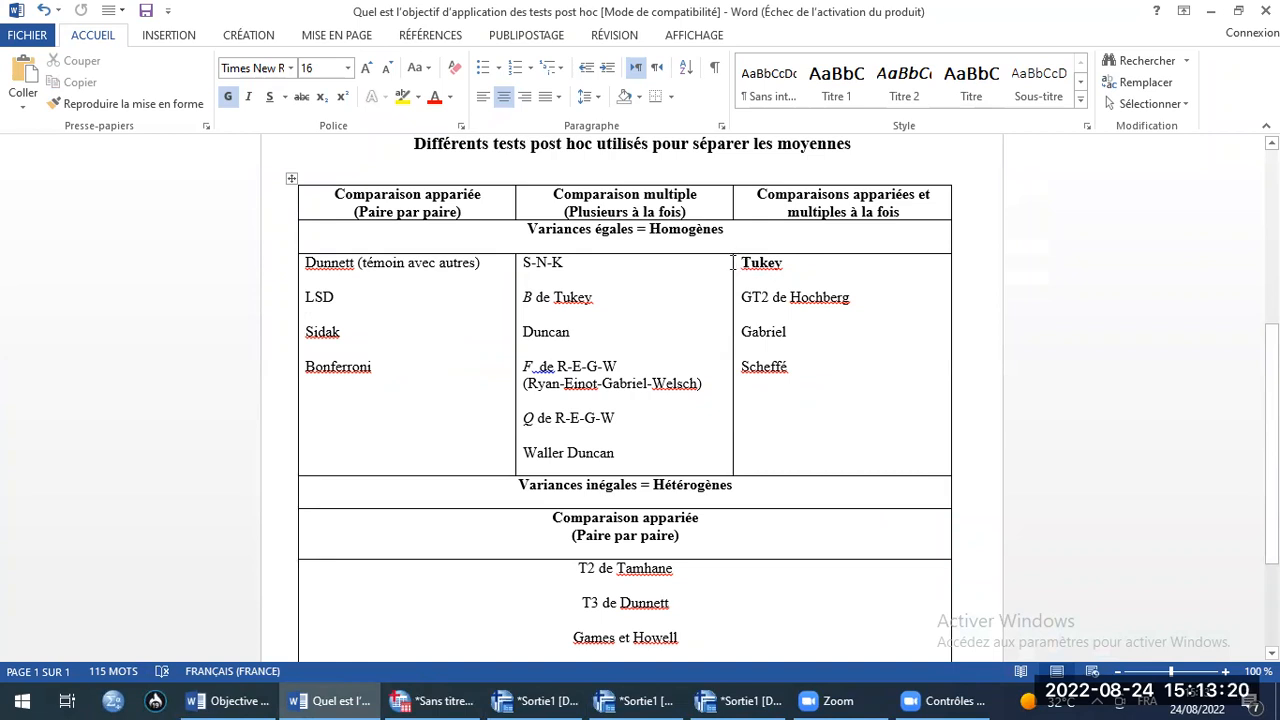
{"action": "left_click", "coordinate": [1225, 671]}
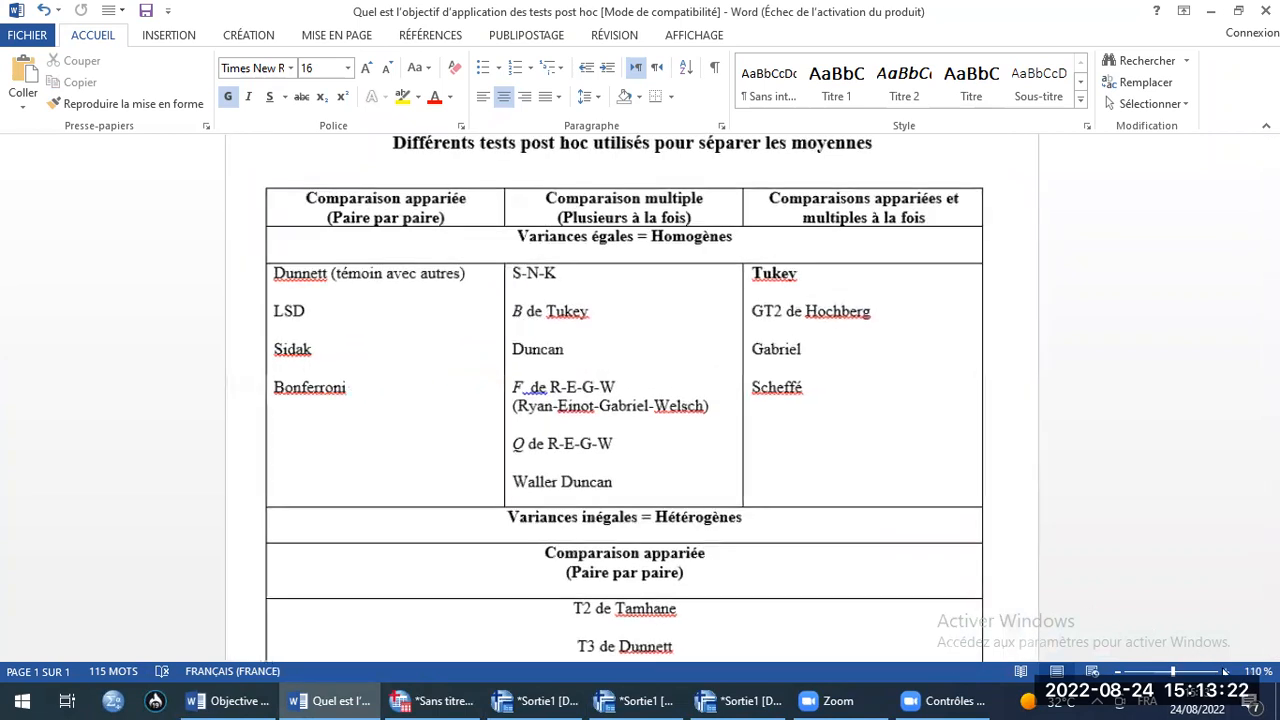
{"action": "left_click", "coordinate": [1225, 671]}
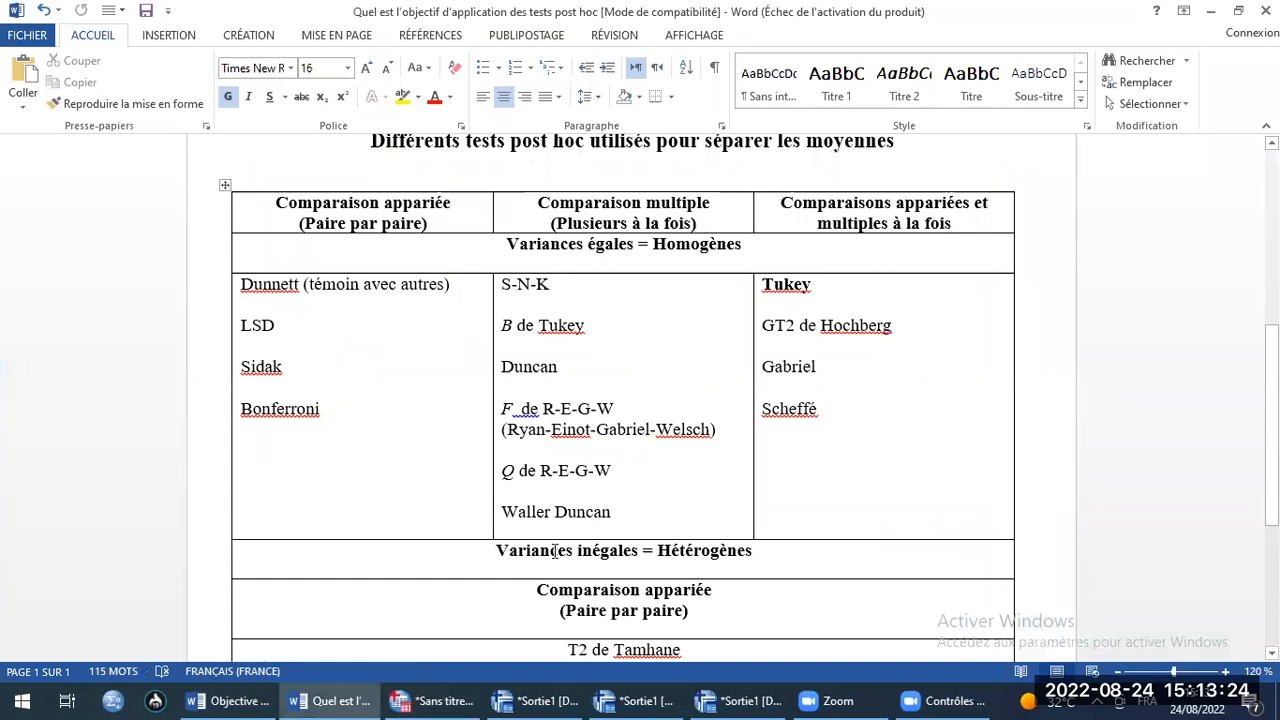
- Switch to the SPSS data editor and run the one-way ANOVA of O2 by Salinité with the Tukey post hoc test
{"action": "mouse_move", "coordinate": [435, 698]}
{"action": "left_click", "coordinate": [280, 625]}
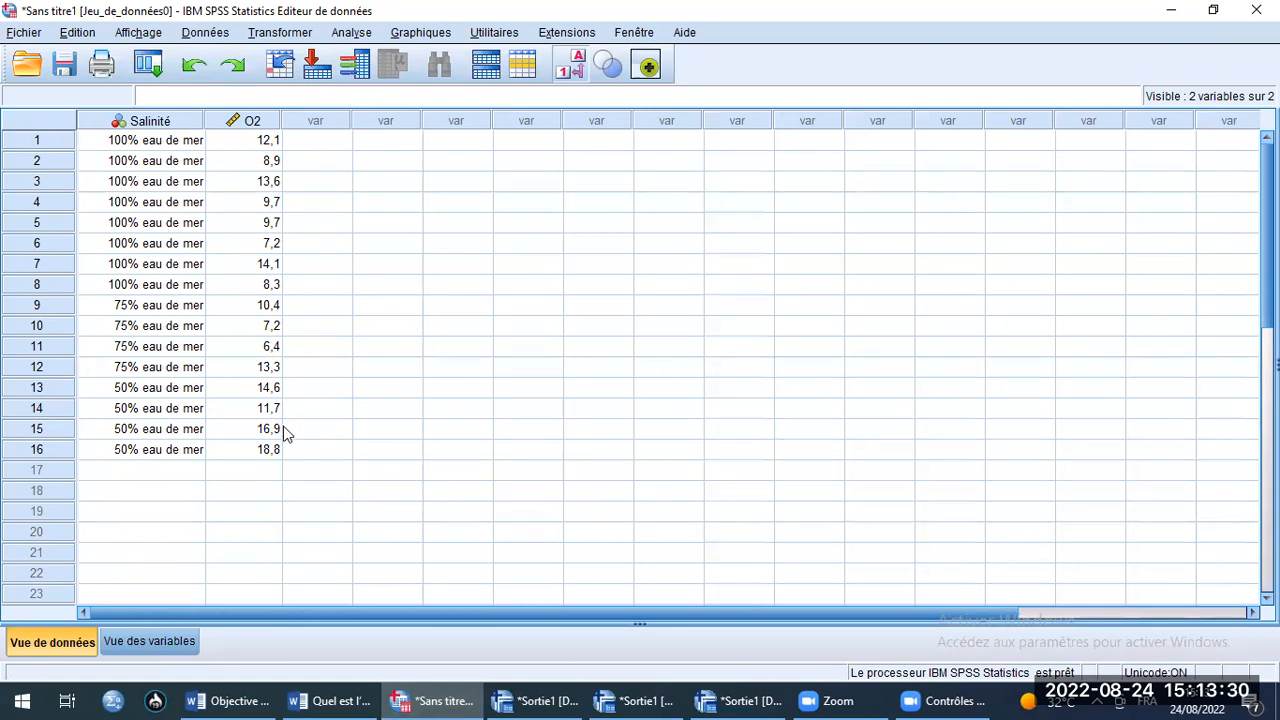
{"action": "left_click", "coordinate": [365, 36]}
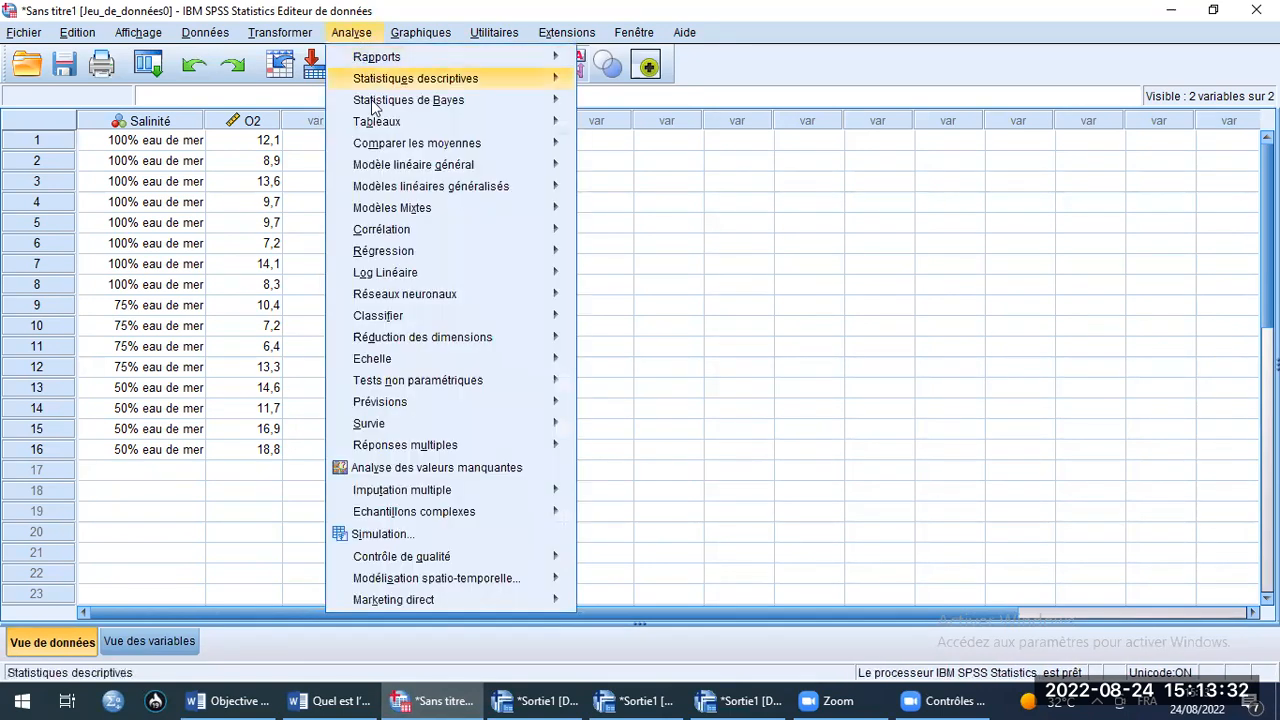
{"action": "mouse_move", "coordinate": [384, 151]}
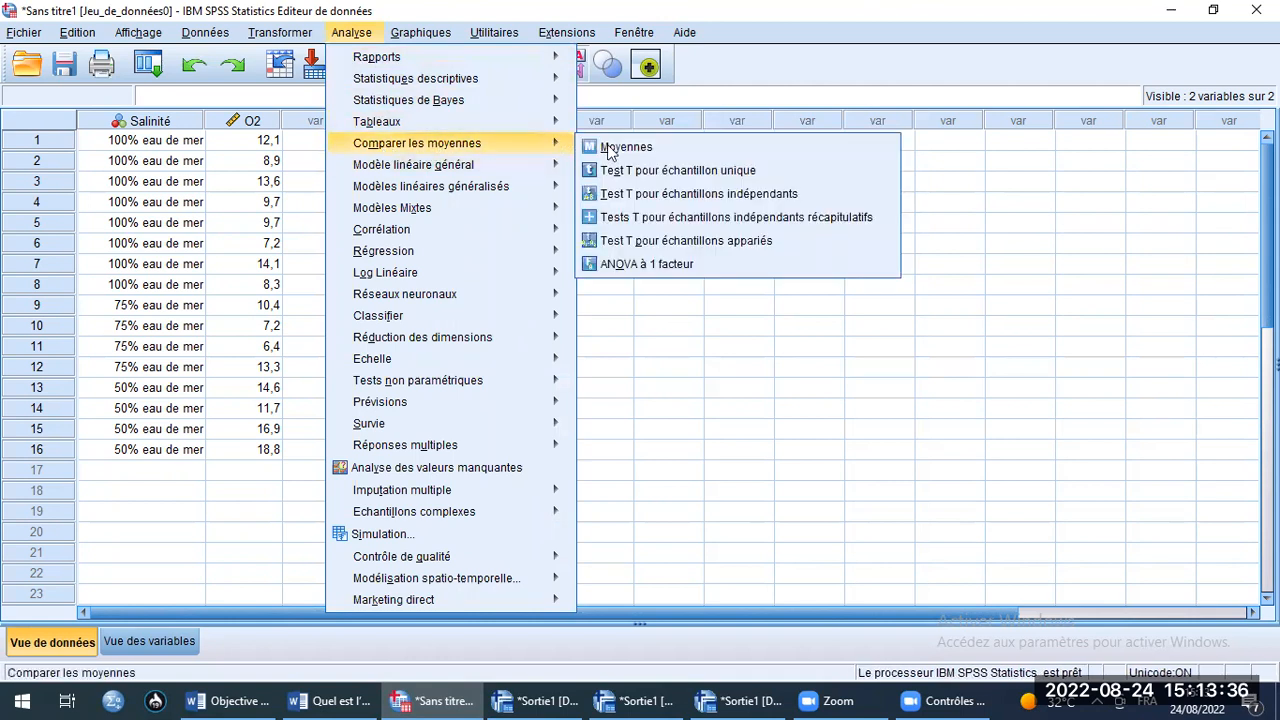
{"action": "left_click", "coordinate": [632, 268]}
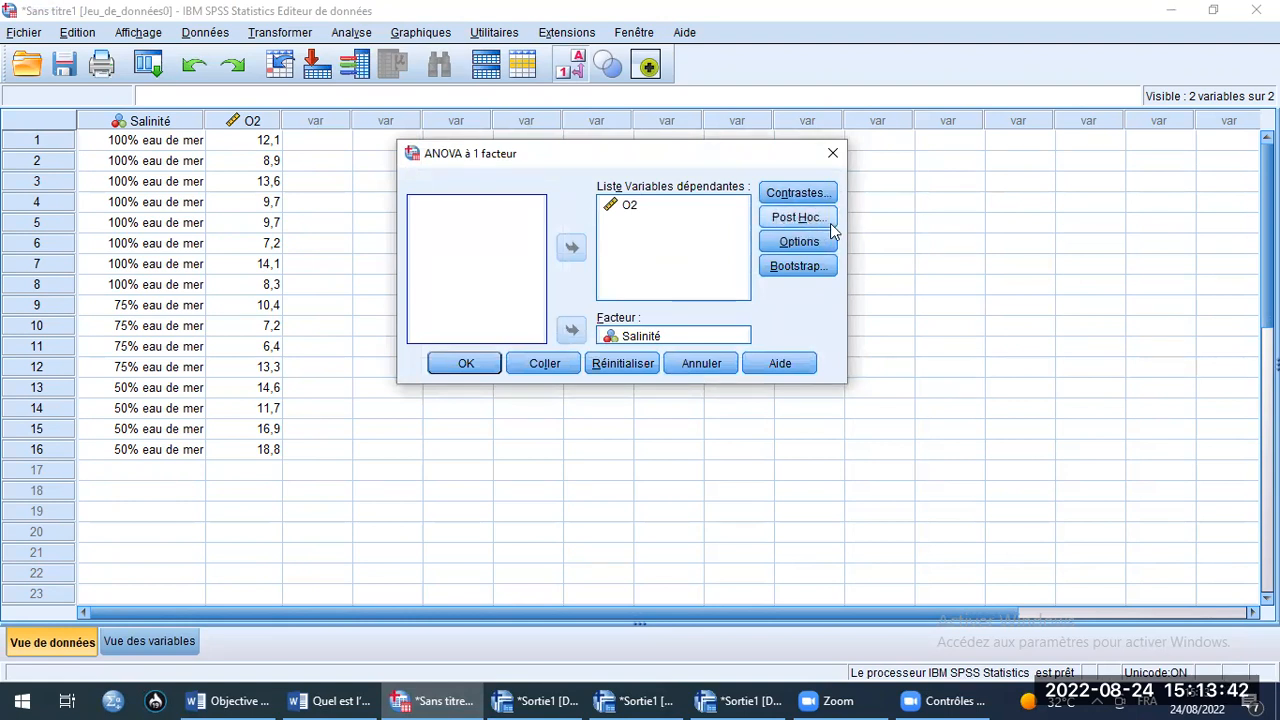
{"action": "left_click", "coordinate": [800, 217]}
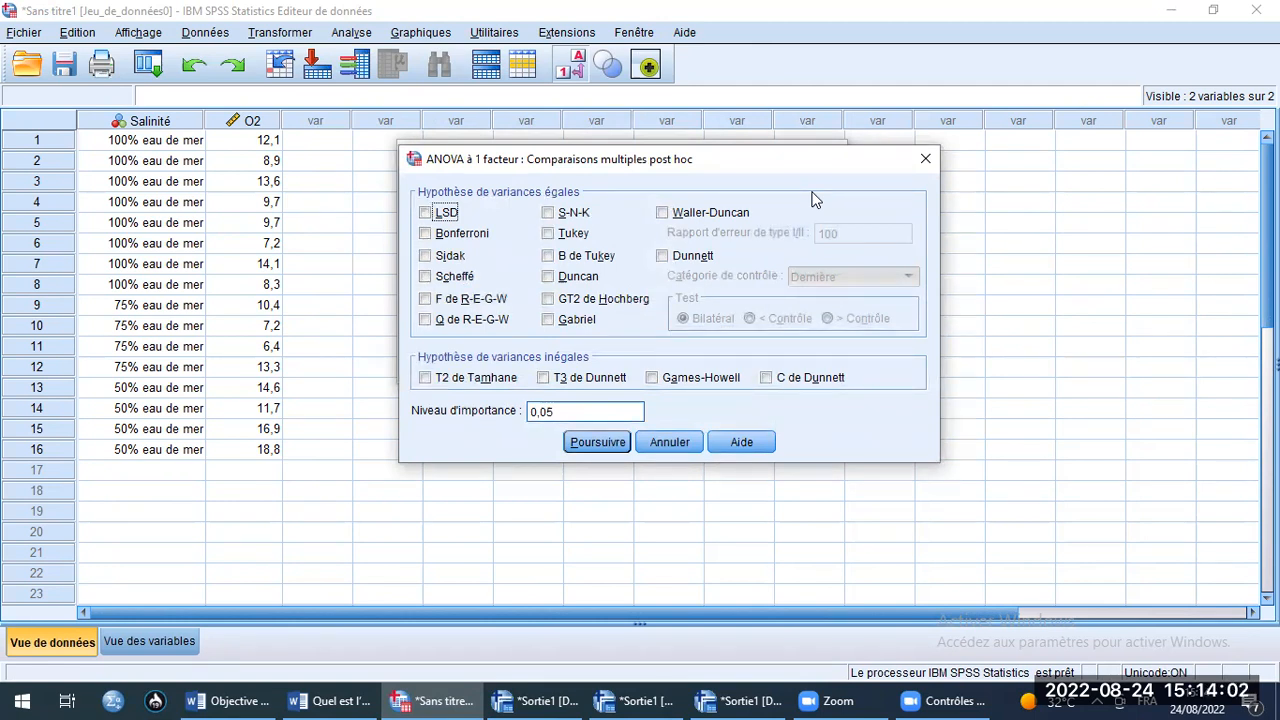
{"action": "left_click", "coordinate": [551, 236]}
{"action": "left_click", "coordinate": [597, 444]}
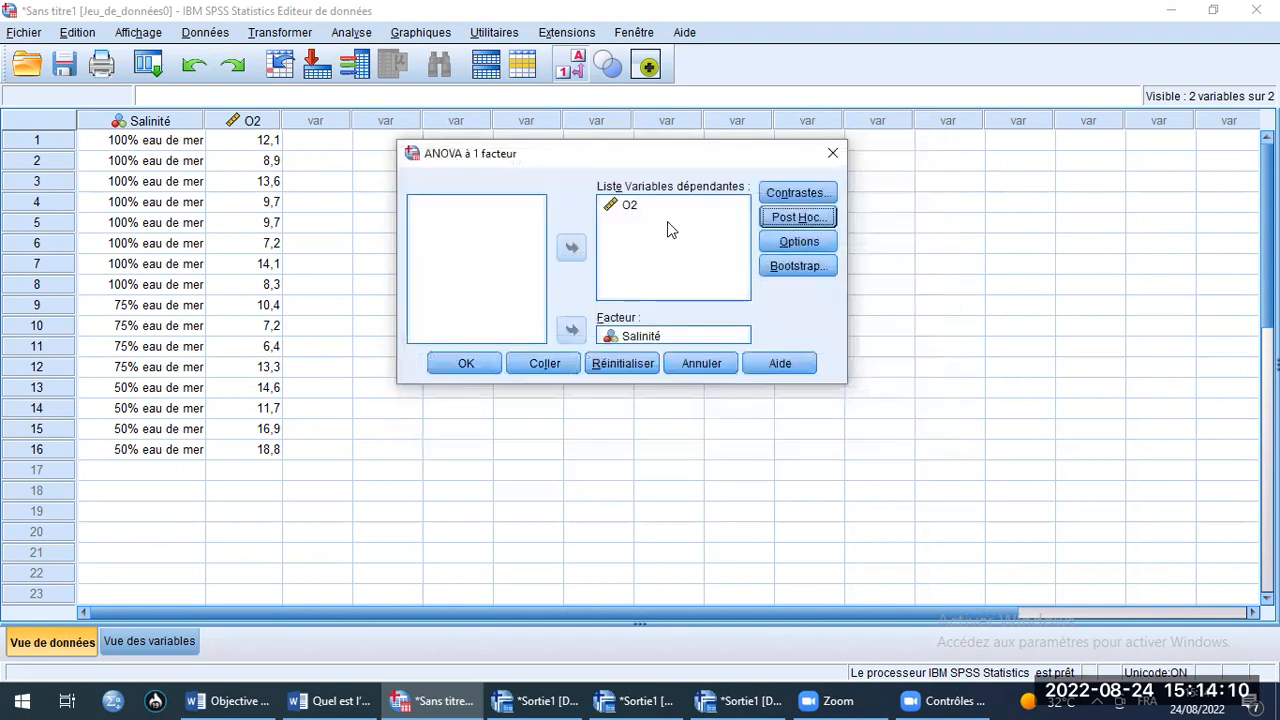
{"action": "left_click", "coordinate": [455, 362]}
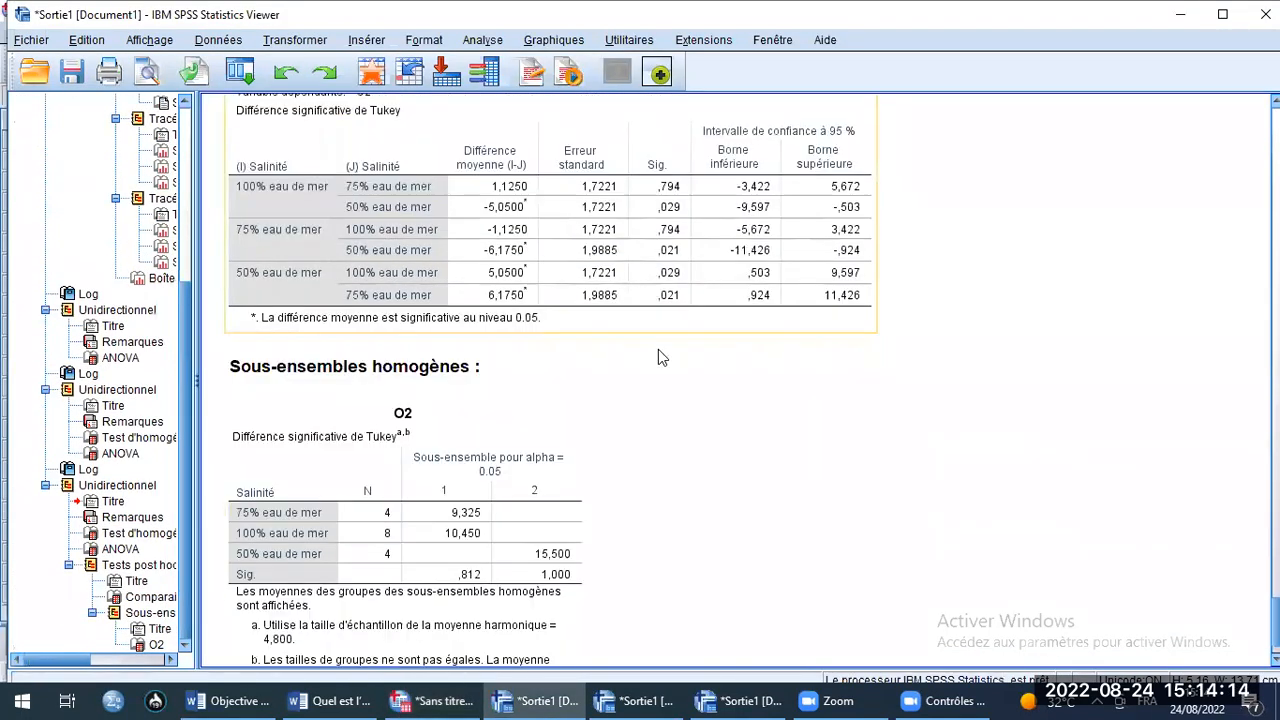
- Examine the Comparaisons multiples and Sous-ensembles homogènes tables of the Tukey test in the output
{"action": "scroll", "coordinate": [697, 335], "scroll_direction": "up", "scroll_amount": 6}
{"action": "scroll", "coordinate": [474, 374], "scroll_direction": "down", "scroll_amount": 2}
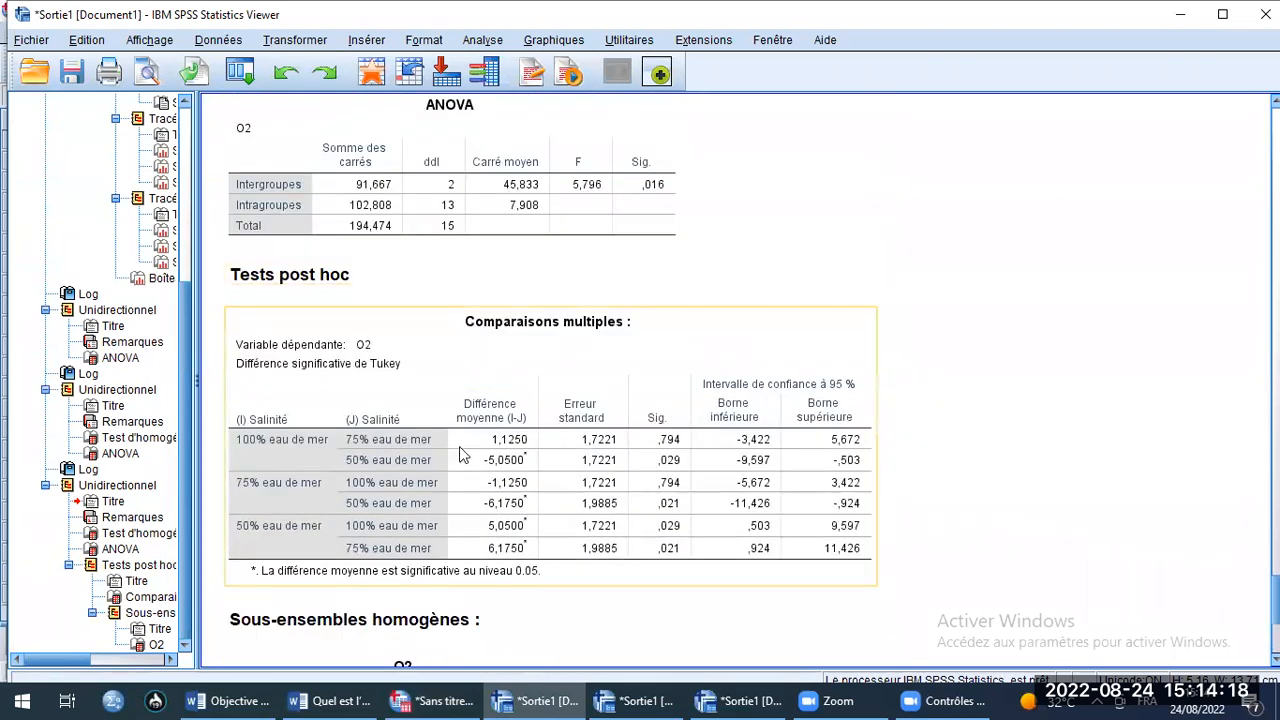
{"action": "scroll", "coordinate": [480, 450], "scroll_direction": "down", "scroll_amount": 3}
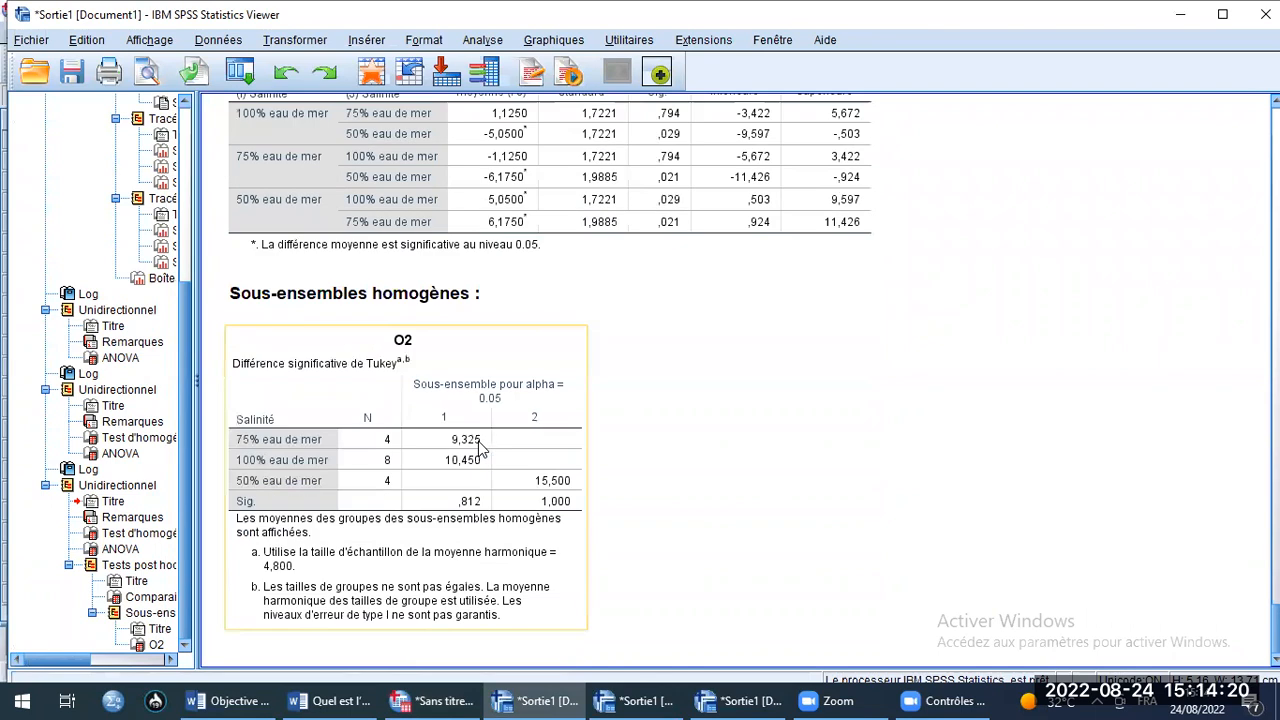
{"action": "scroll", "coordinate": [598, 403], "scroll_direction": "up", "scroll_amount": 3}
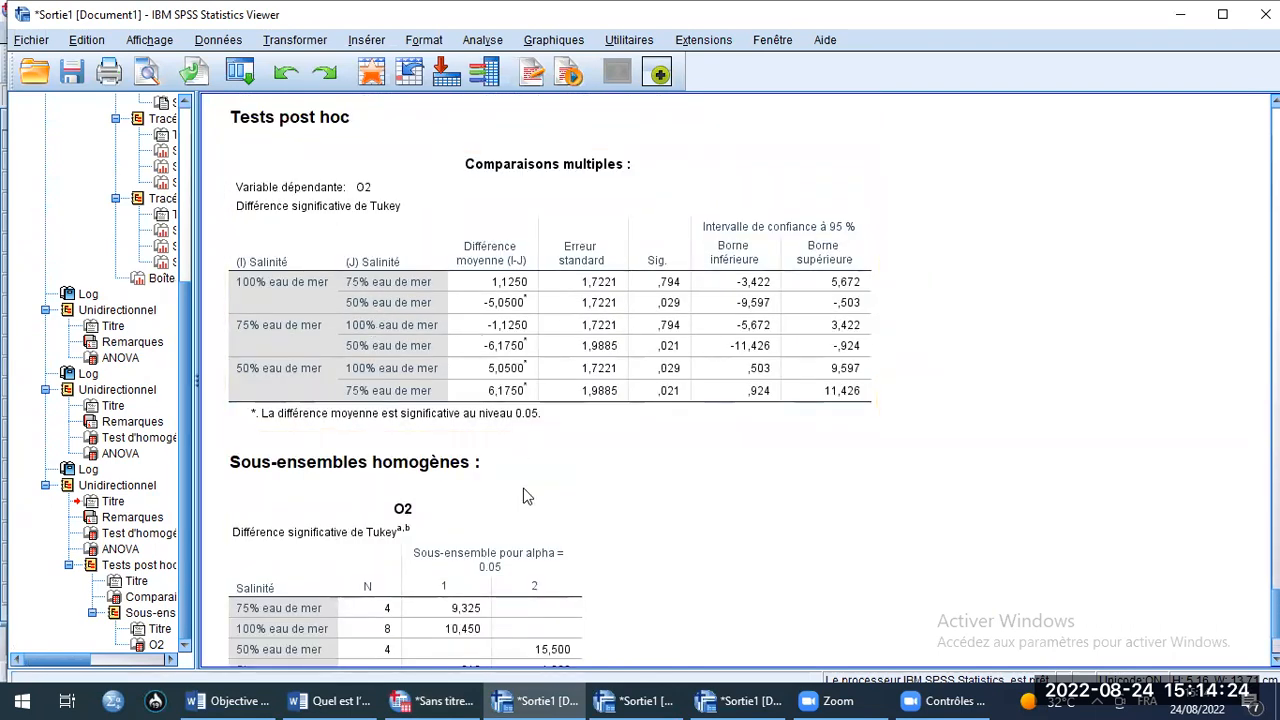
{"action": "scroll", "coordinate": [527, 497], "scroll_direction": "down", "scroll_amount": 3}
{"action": "scroll", "coordinate": [490, 388], "scroll_direction": "up", "scroll_amount": 4}
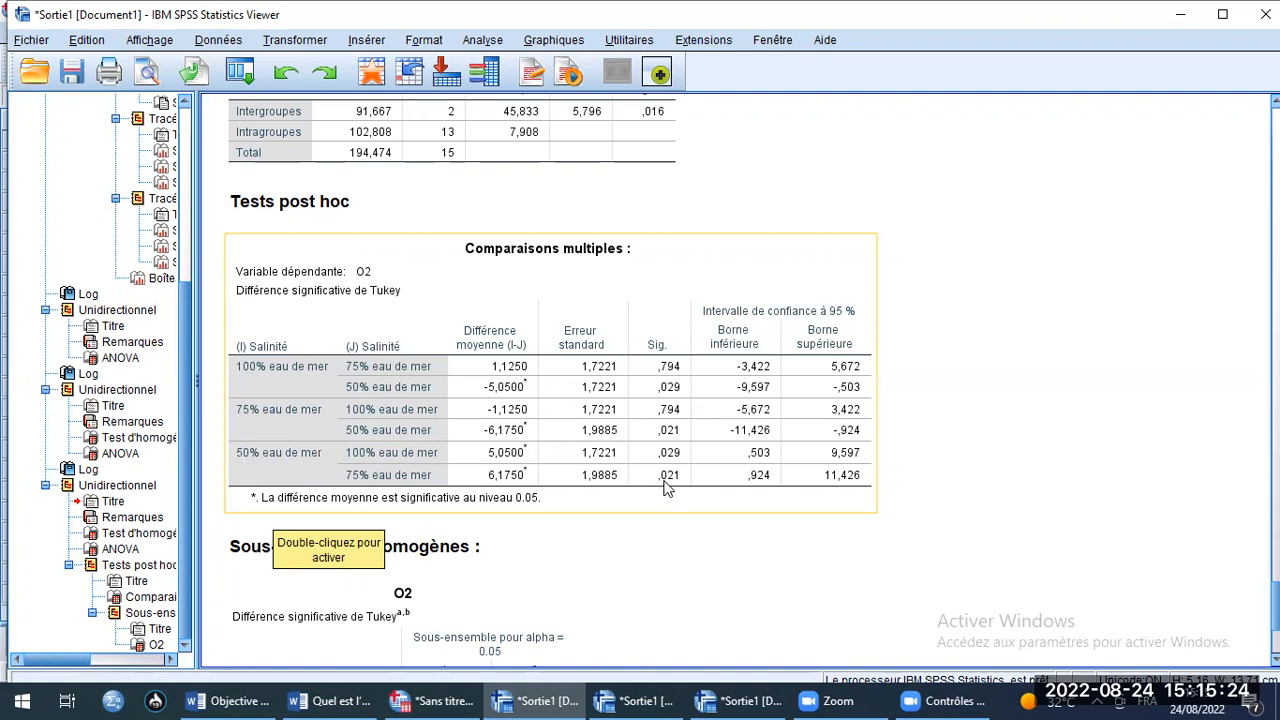
{"action": "scroll", "coordinate": [660, 484], "scroll_direction": "down", "scroll_amount": 5}
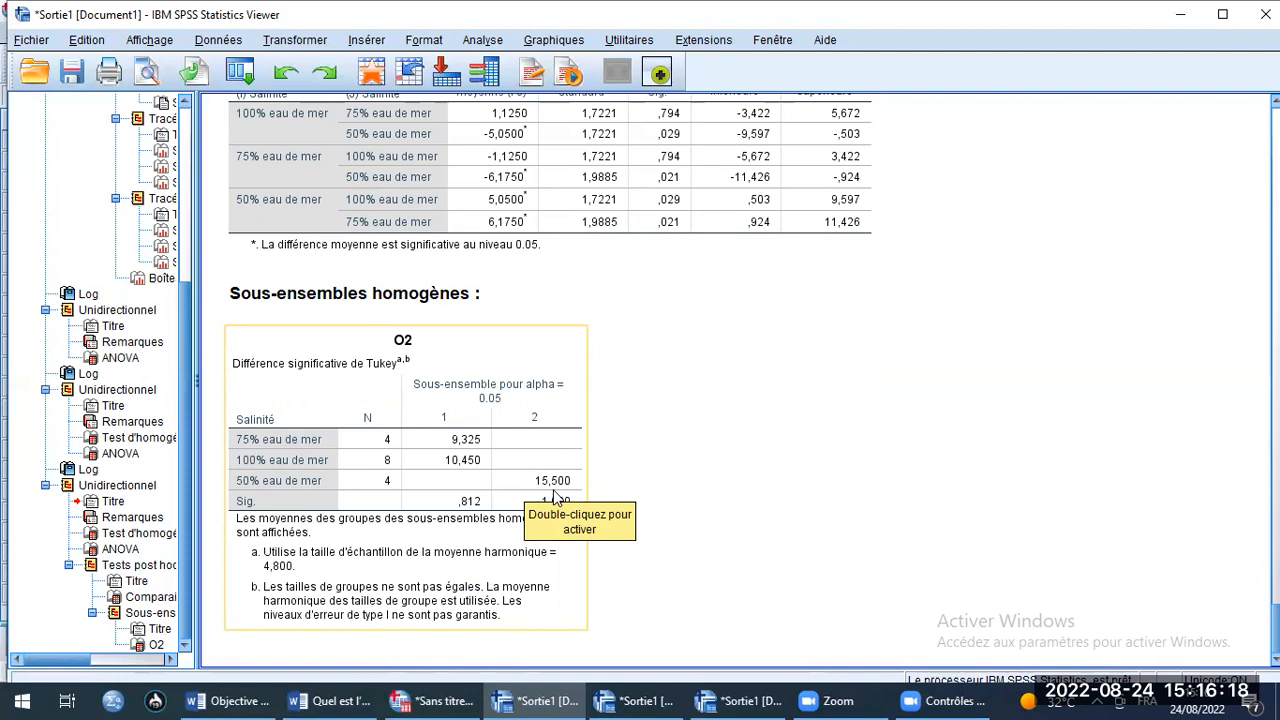
{"action": "left_click", "coordinate": [607, 510]}
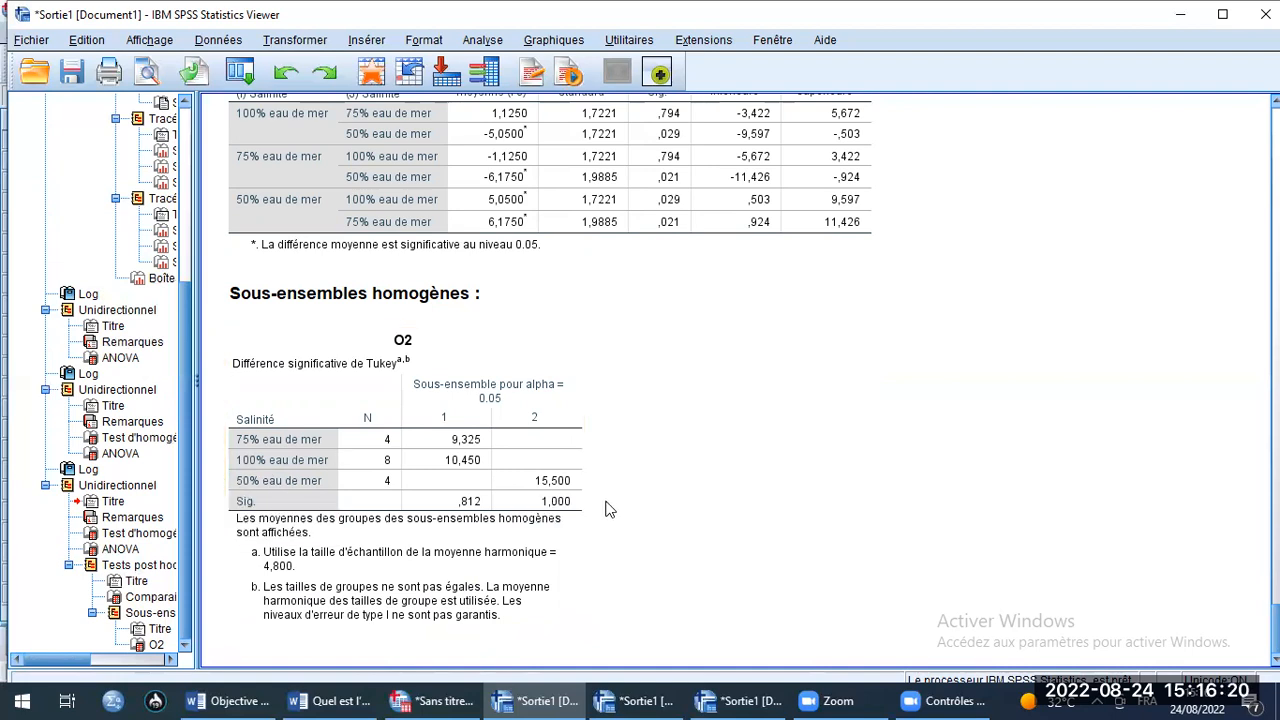
{"action": "left_click", "coordinate": [571, 478]}
- Switch to the Word document on the ANOVA test and return to the question and outline at its beginning
{"action": "left_click", "coordinate": [232, 701]}
{"action": "scroll", "coordinate": [651, 449], "scroll_direction": "up", "scroll_amount": 5}
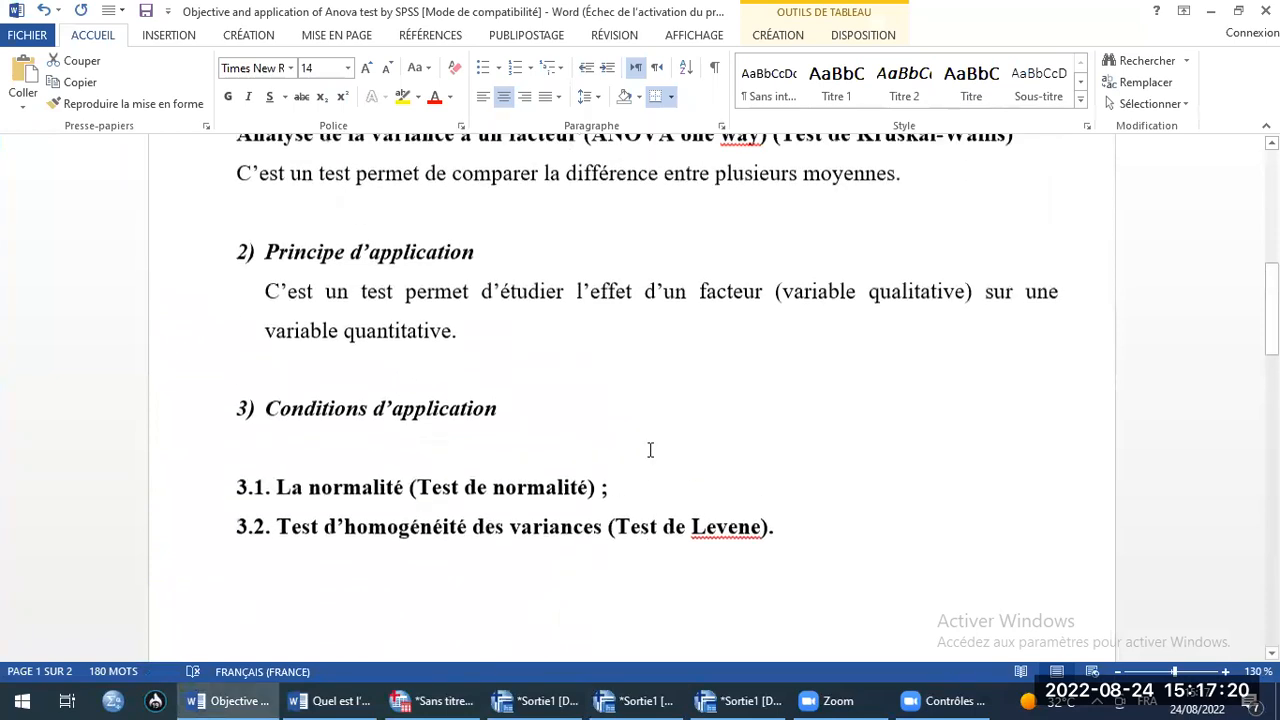
{"action": "scroll", "coordinate": [717, 411], "scroll_direction": "up", "scroll_amount": 5}
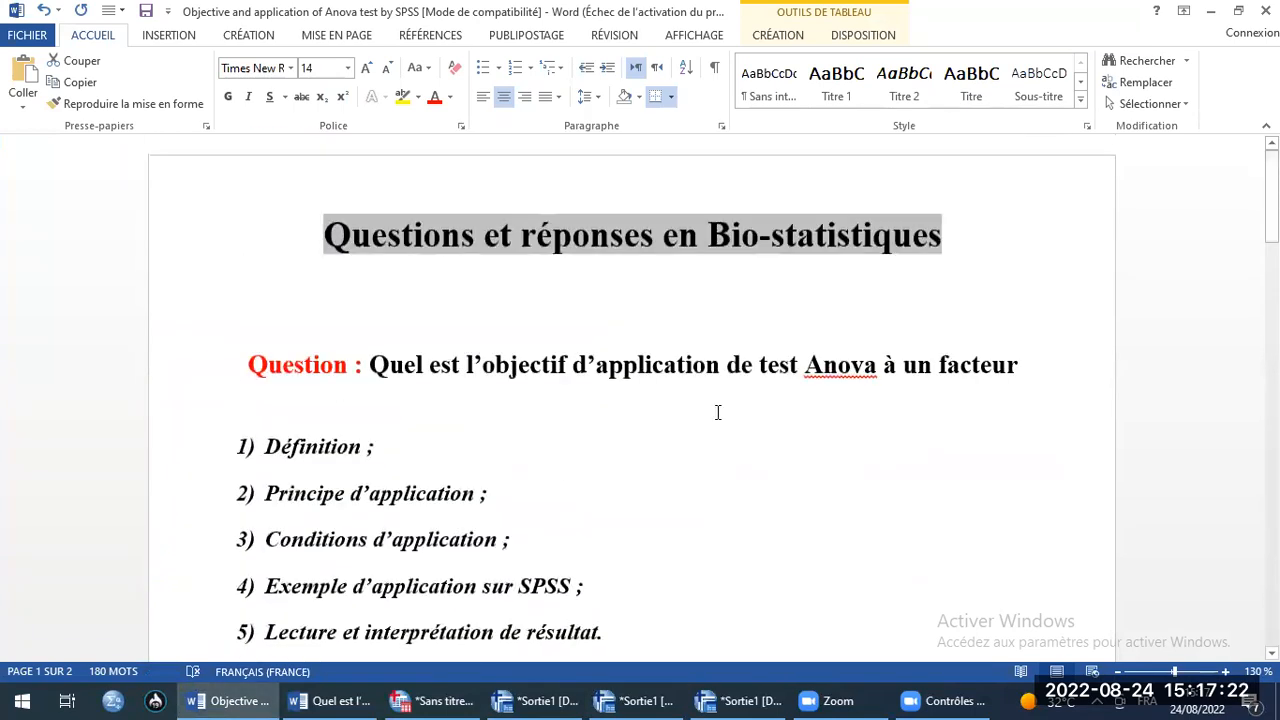